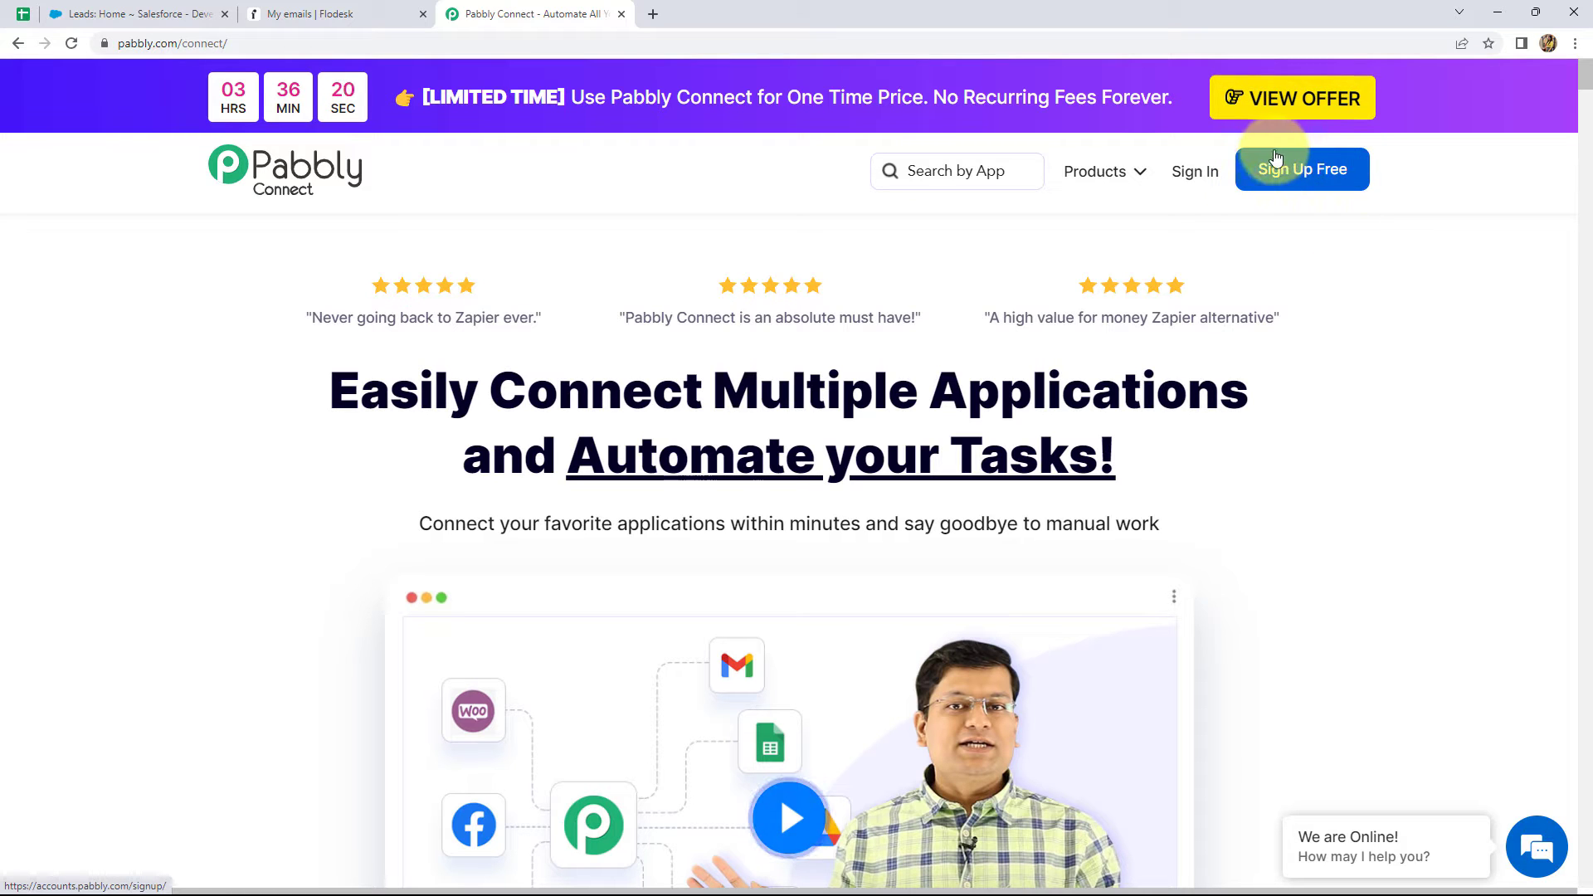
Sign in to the Pabbly account and open the Pabbly Connect dashboard.
{"action": "left_click", "coordinate": [1200, 181]}
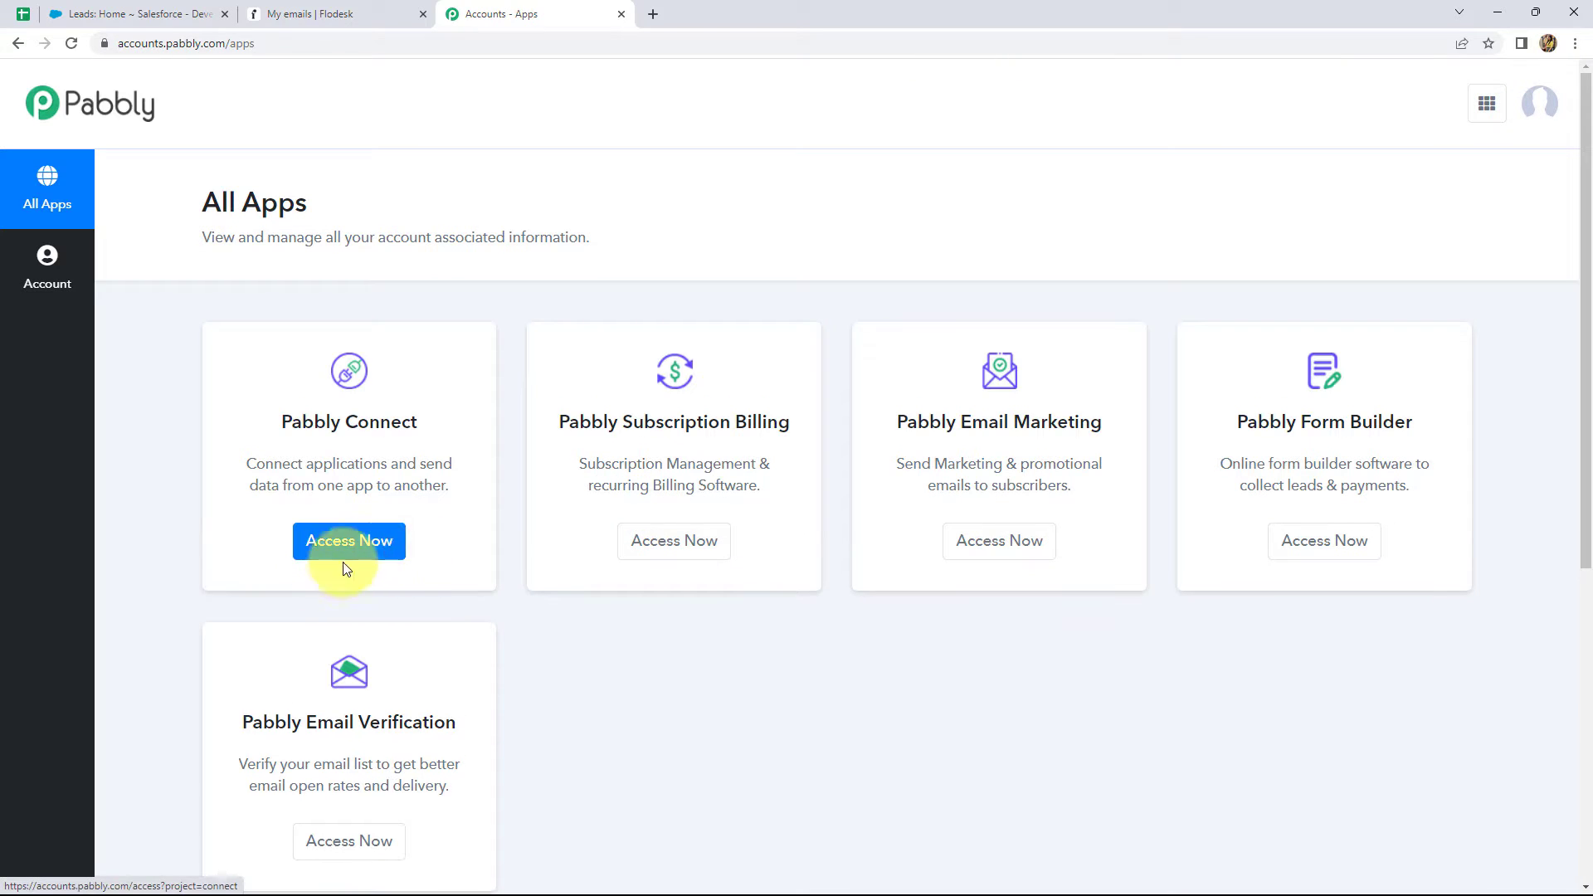
{"action": "left_click", "coordinate": [345, 548]}
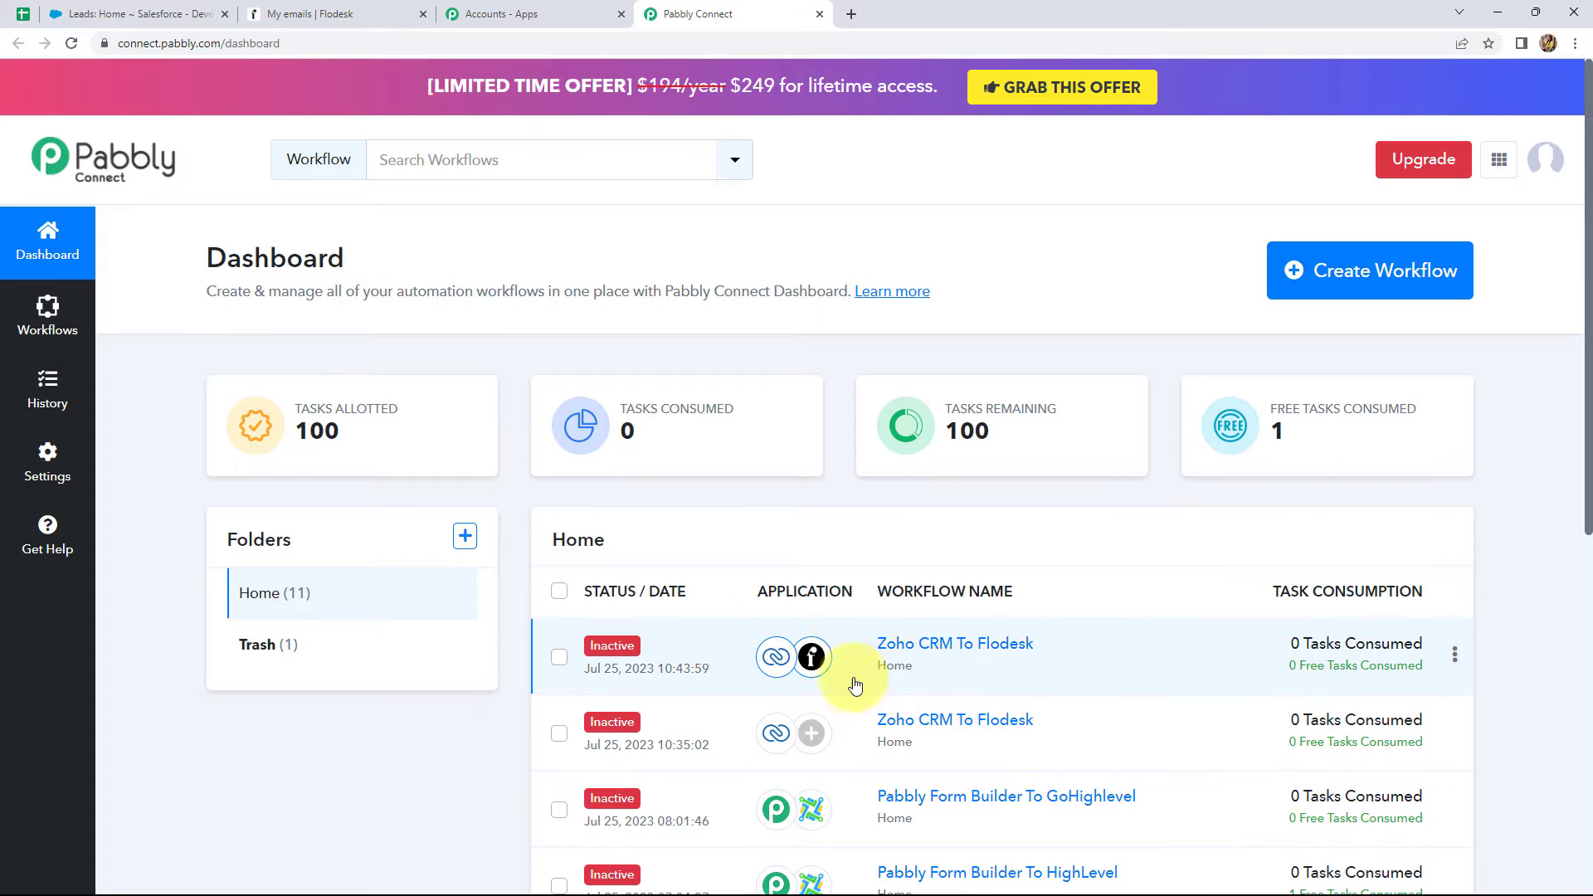
{"action": "scroll", "coordinate": [859, 693], "scroll_direction": "down", "scroll_amount": 5}
{"action": "scroll", "coordinate": [859, 694], "scroll_direction": "up", "scroll_amount": 5}
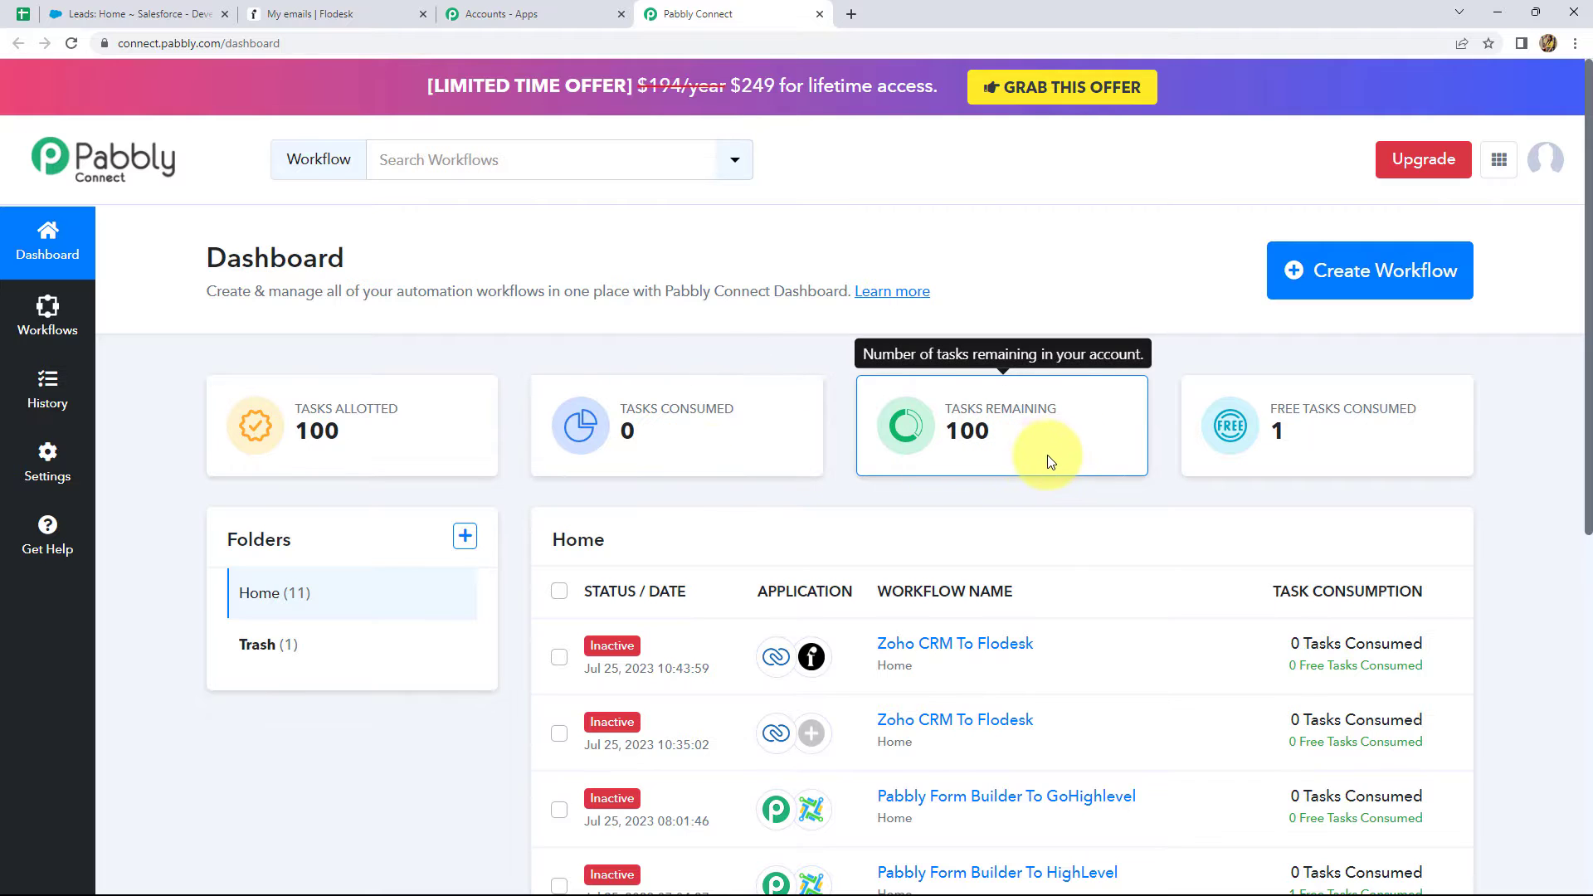
{"action": "mouse_move", "coordinate": [1368, 456]}
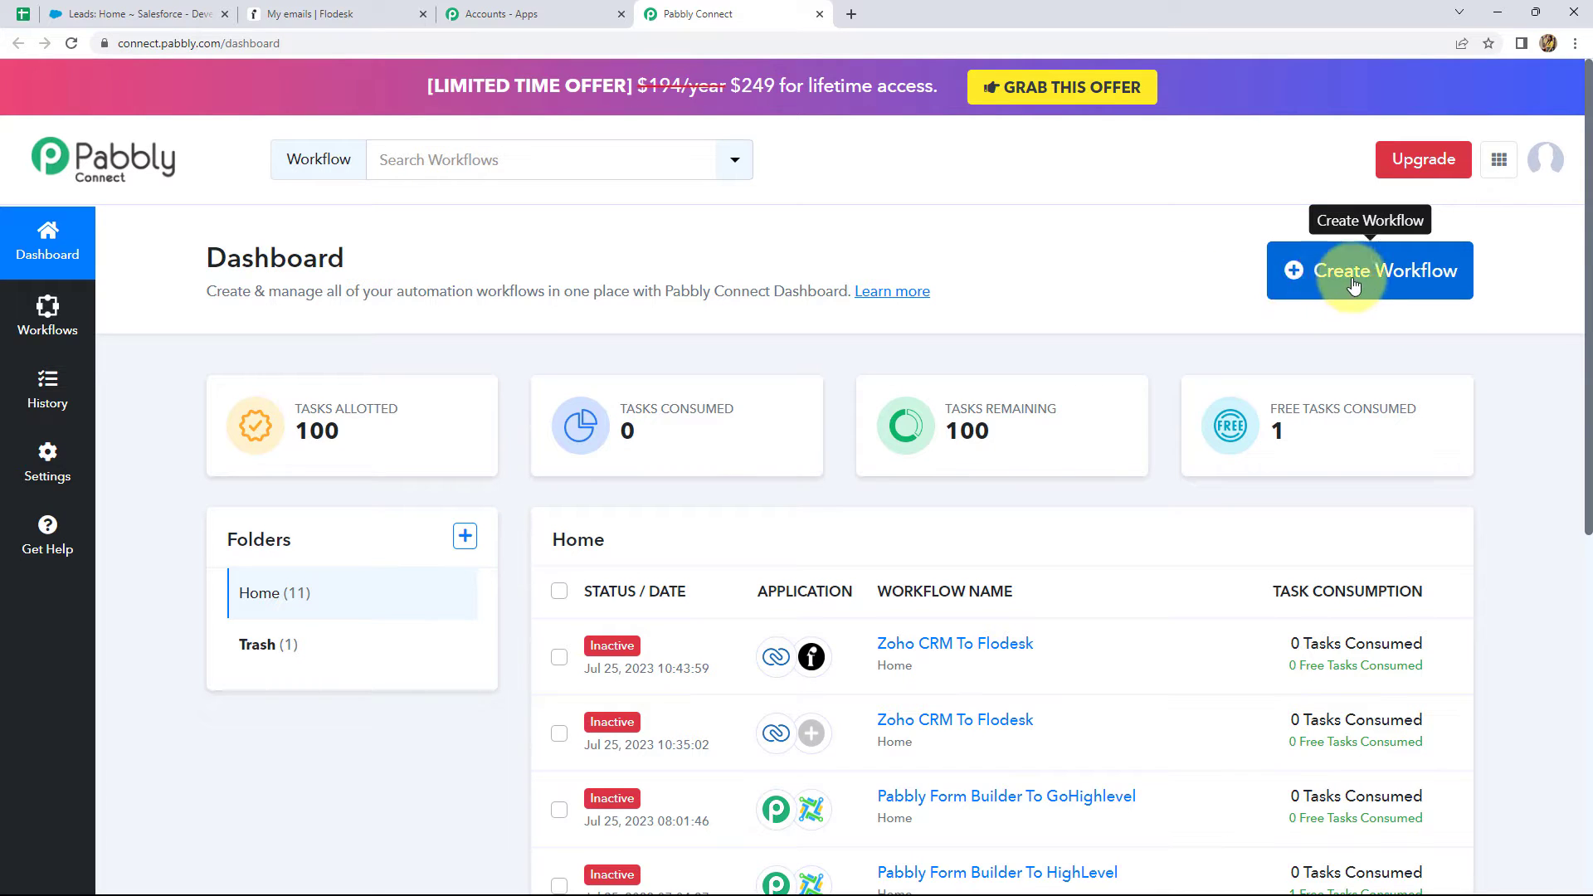
Create a new workflow named "Salesforce To Flodesk".
{"action": "left_click", "coordinate": [1425, 272]}
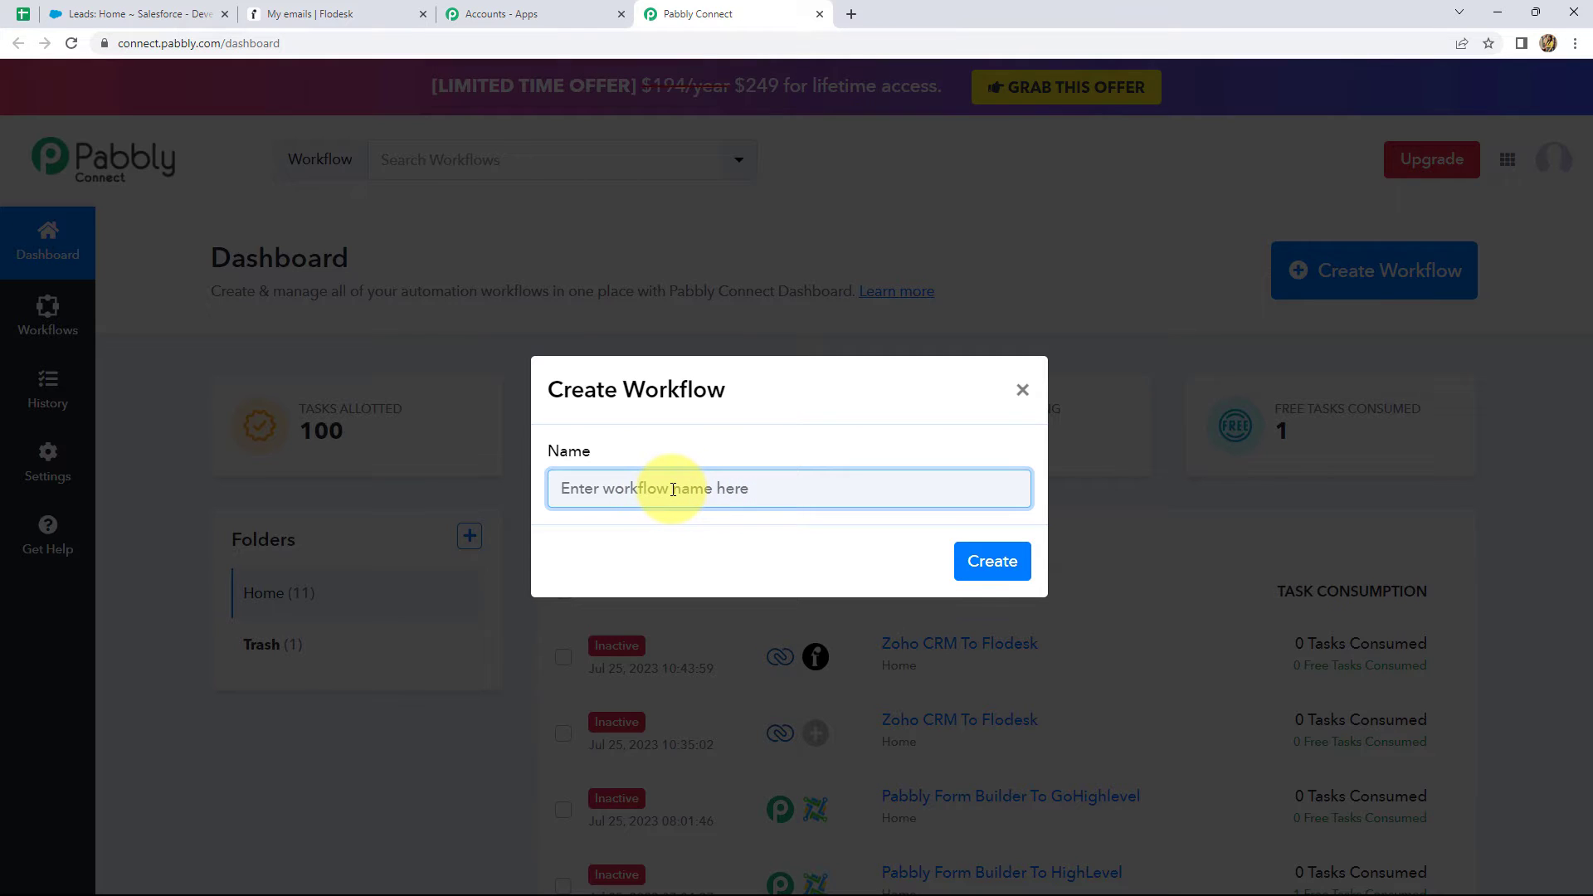
{"action": "type", "text": "Salesforce To Flodesk"}
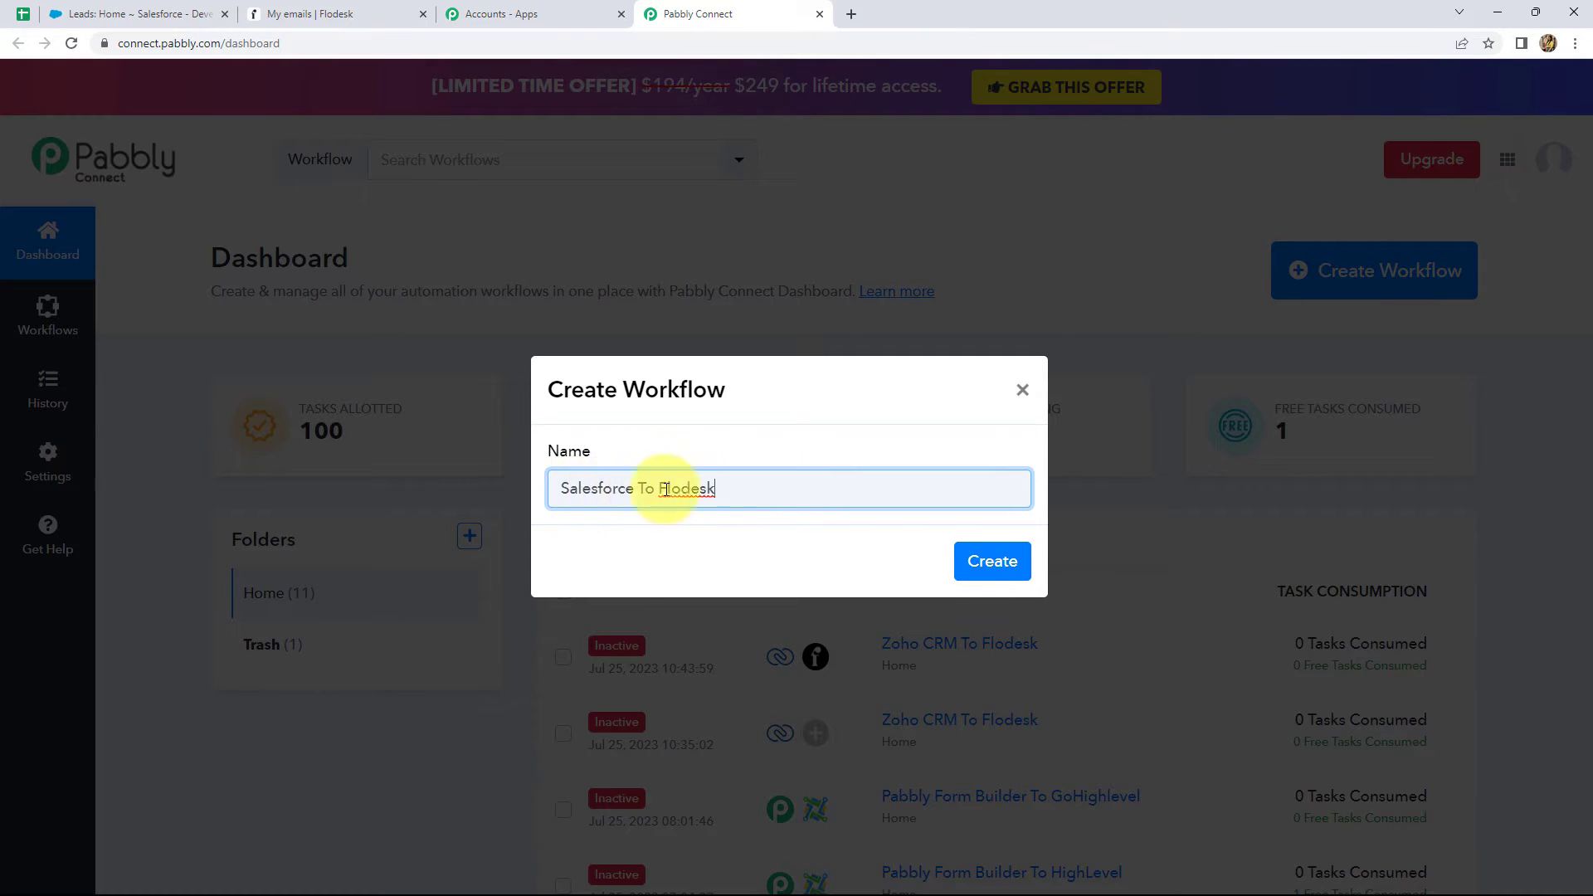
{"action": "left_click", "coordinate": [996, 557]}
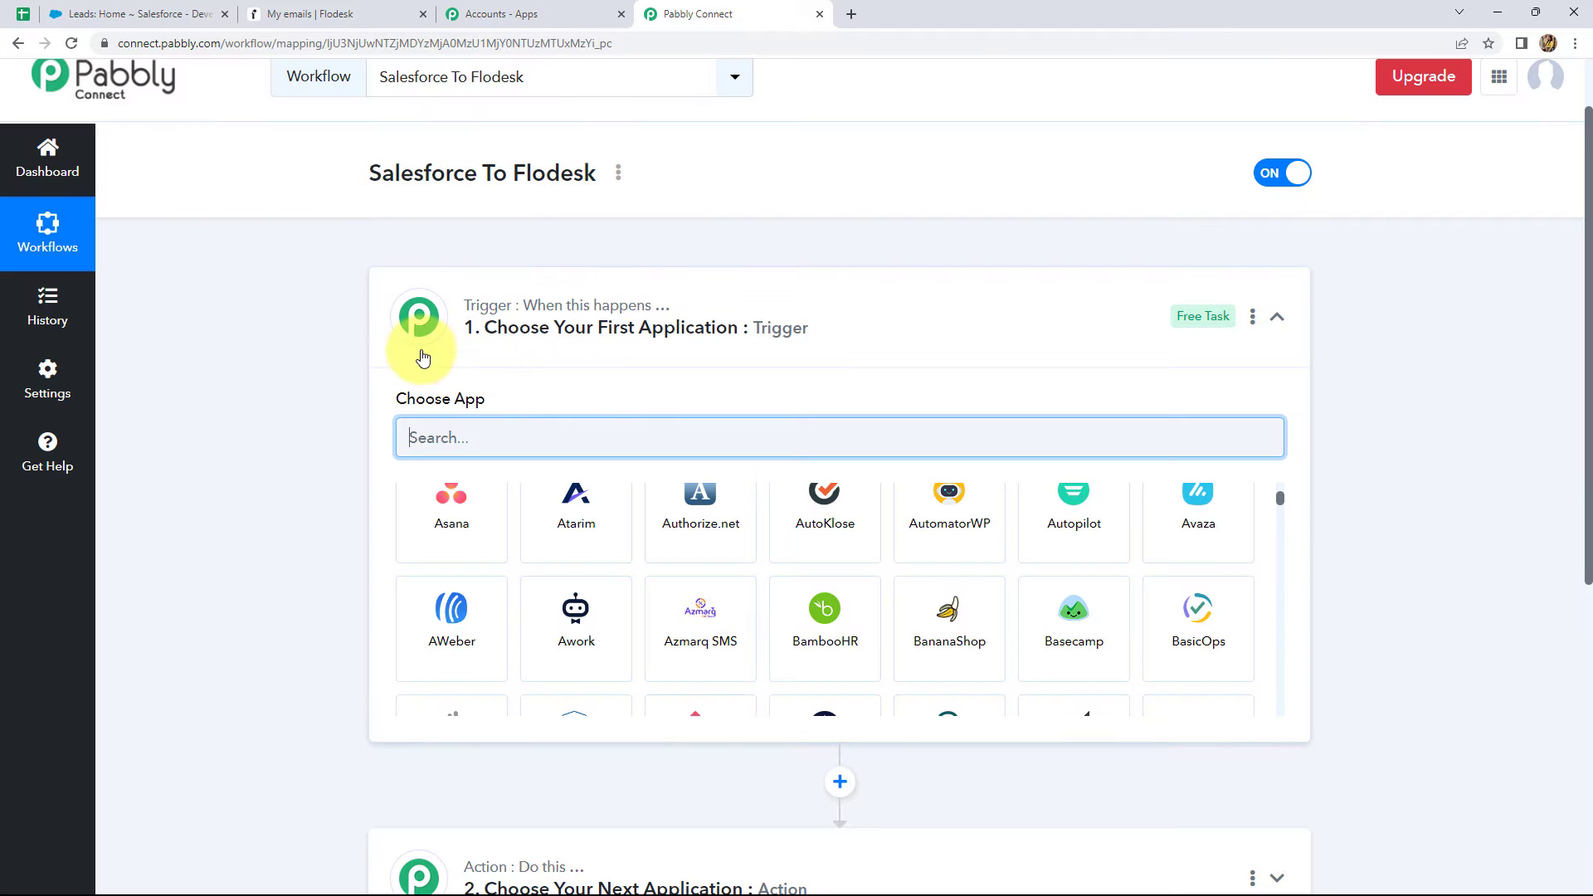
{"action": "scroll", "coordinate": [703, 354], "scroll_direction": "down", "scroll_amount": 3}
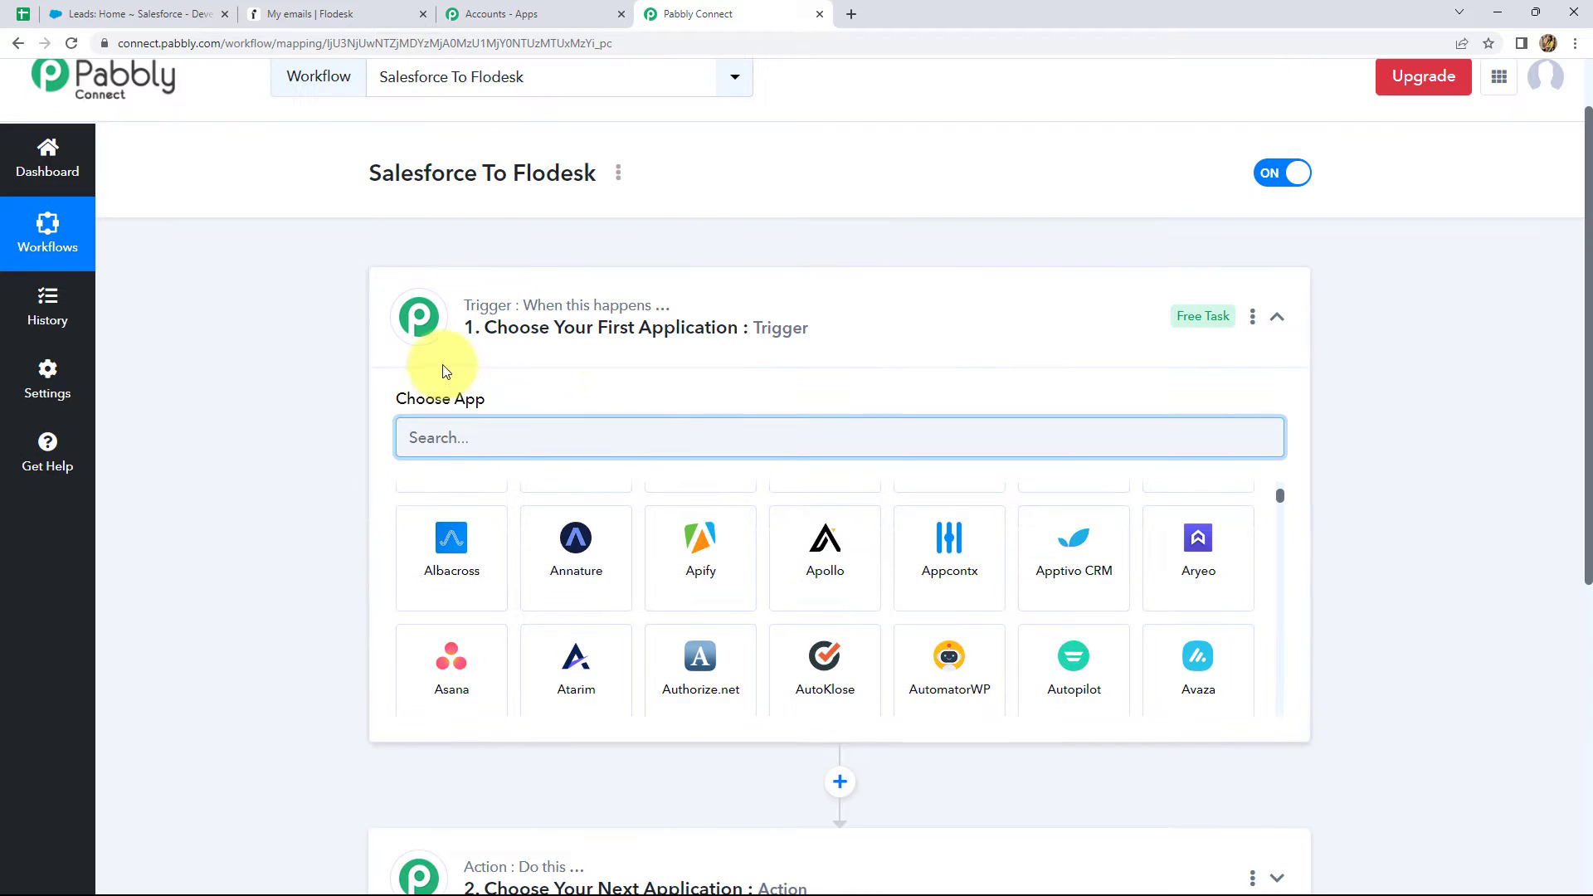
{"action": "scroll", "coordinate": [629, 350], "scroll_direction": "down", "scroll_amount": 2}
{"action": "scroll", "coordinate": [409, 532], "scroll_direction": "down", "scroll_amount": 4}
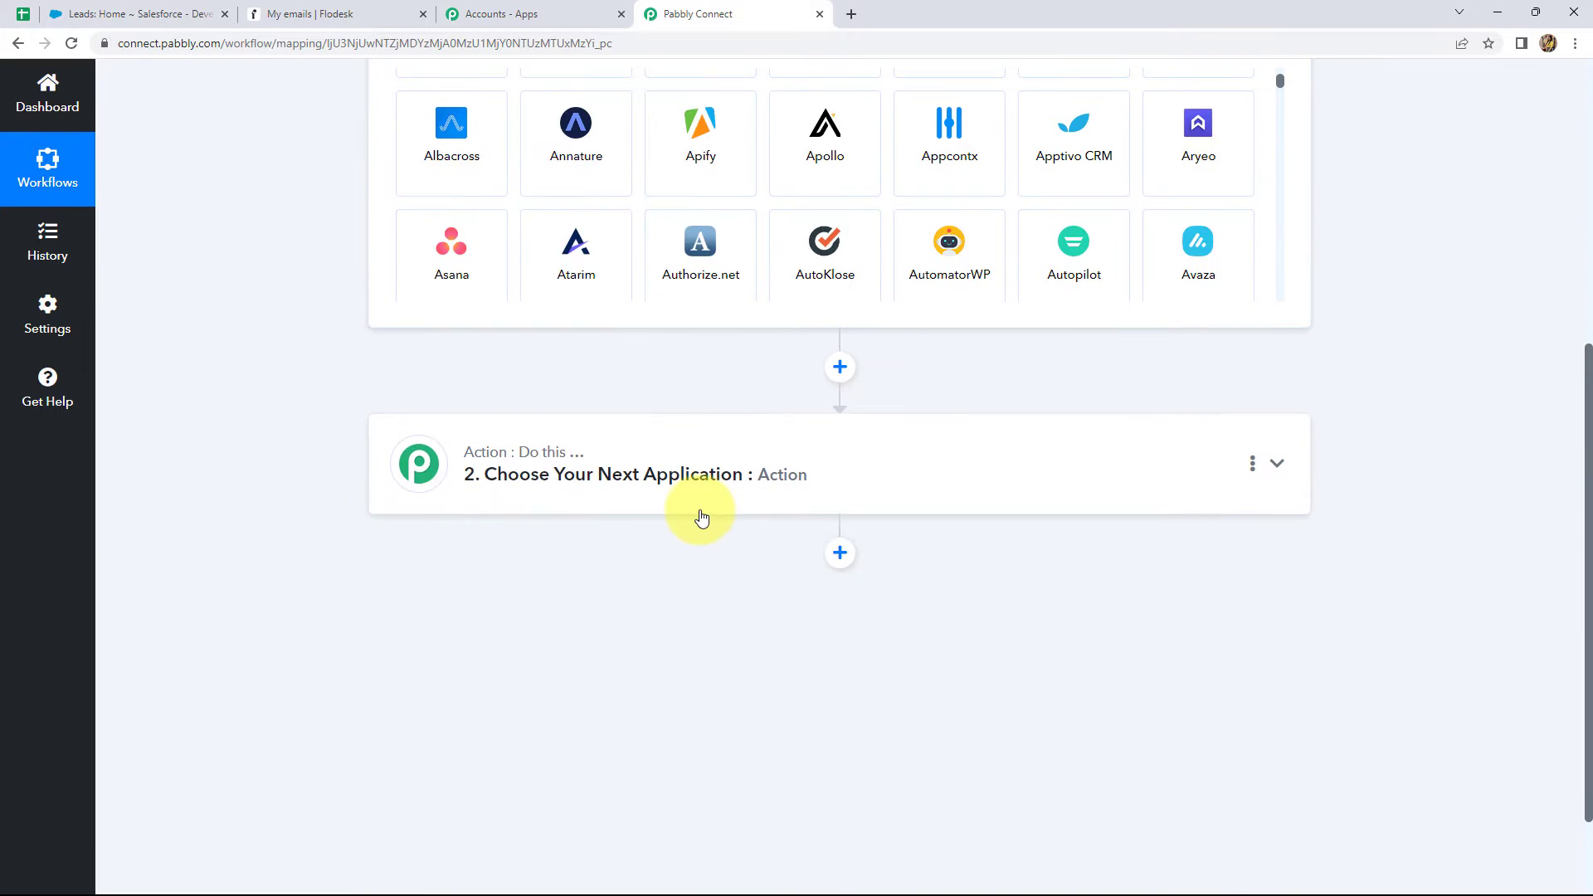
{"action": "scroll", "coordinate": [702, 517], "scroll_direction": "up", "scroll_amount": 4}
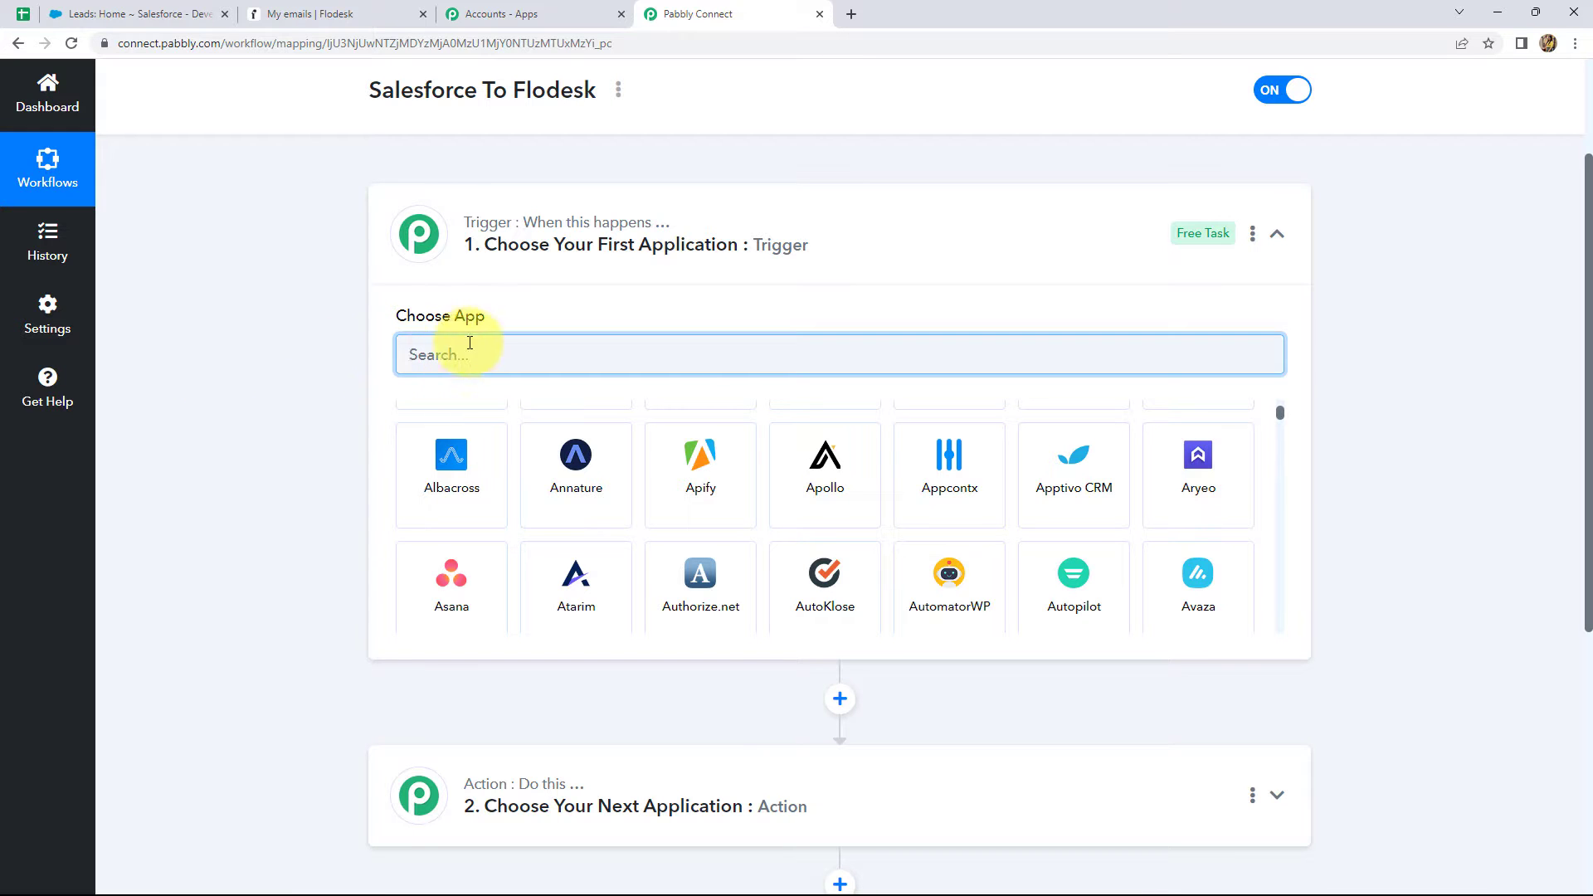
{"action": "scroll", "coordinate": [614, 478], "scroll_direction": "down", "scroll_amount": 2}
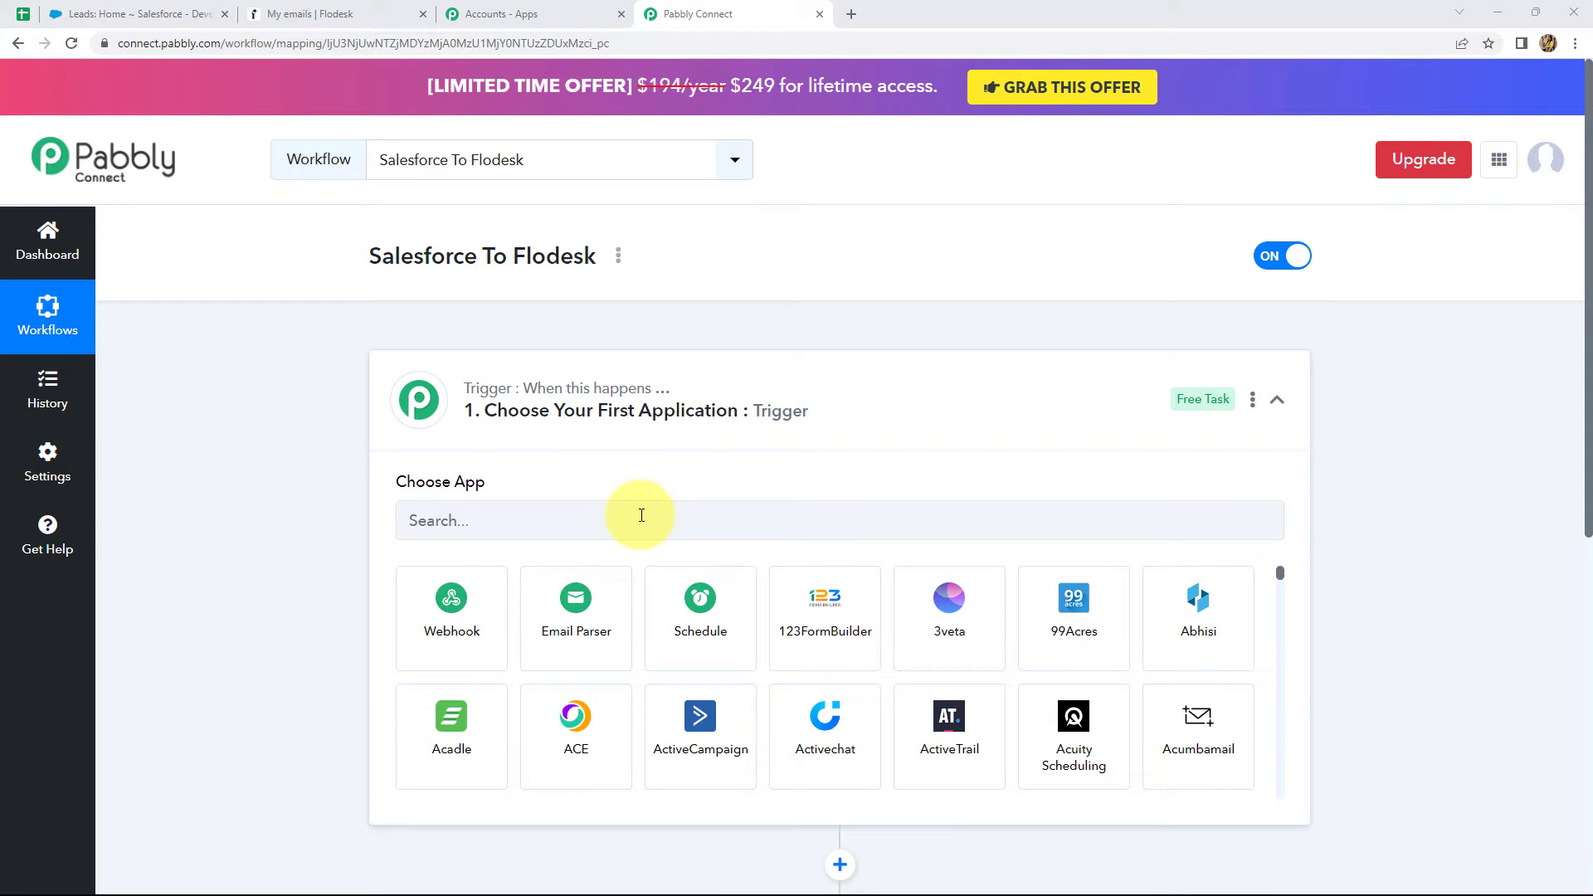
Choose Salesforce as the workflow's trigger app and New Lead as its trigger event.
{"action": "left_click", "coordinate": [545, 523]}
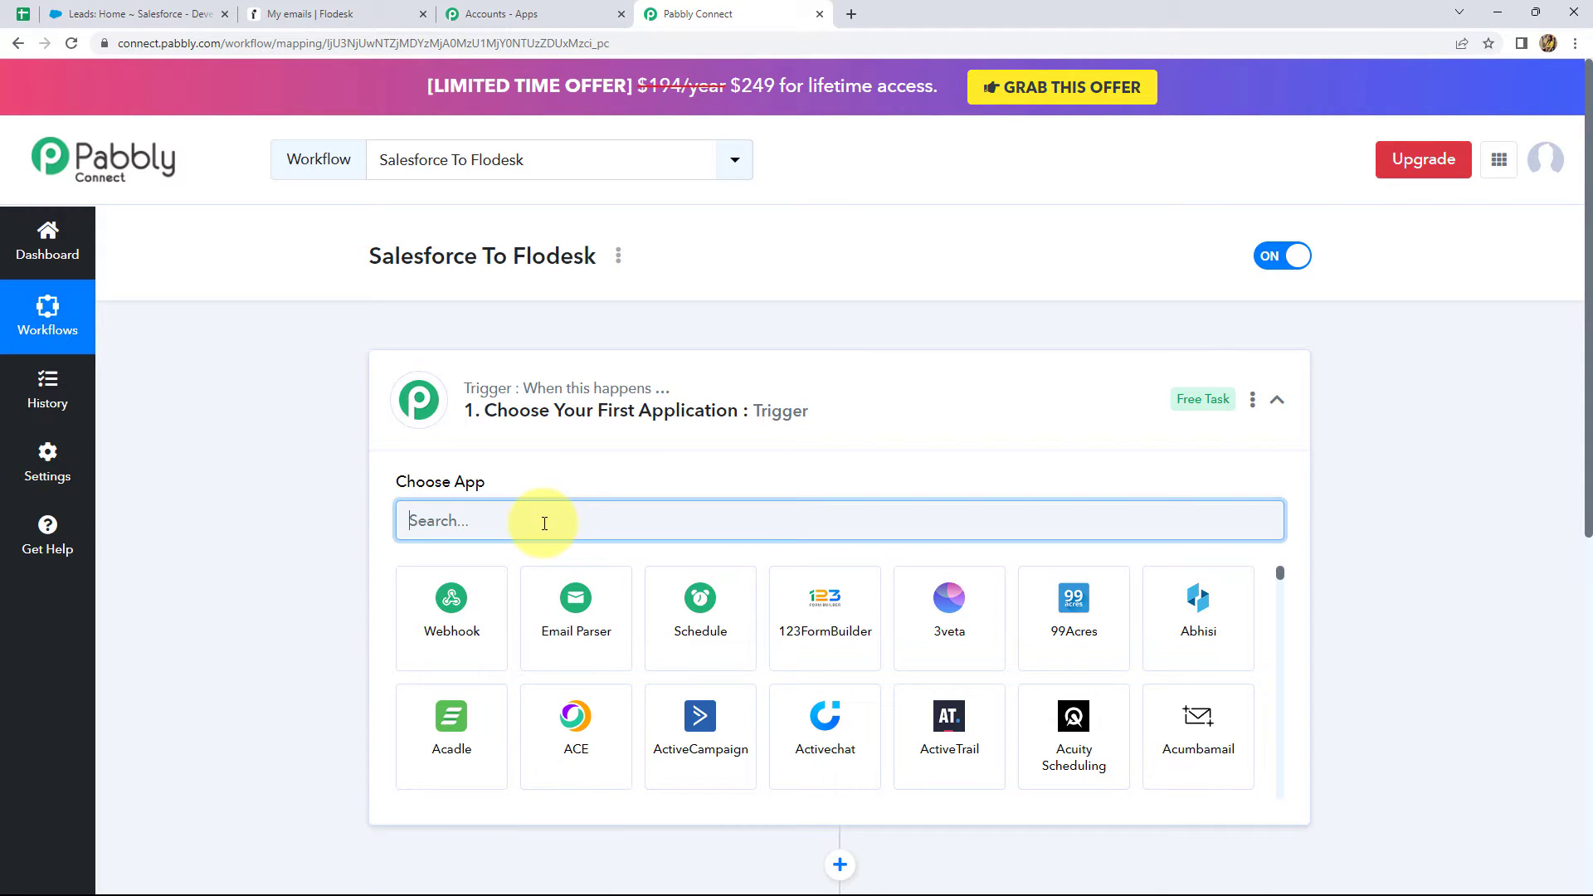
{"action": "type", "text": "Sales"}
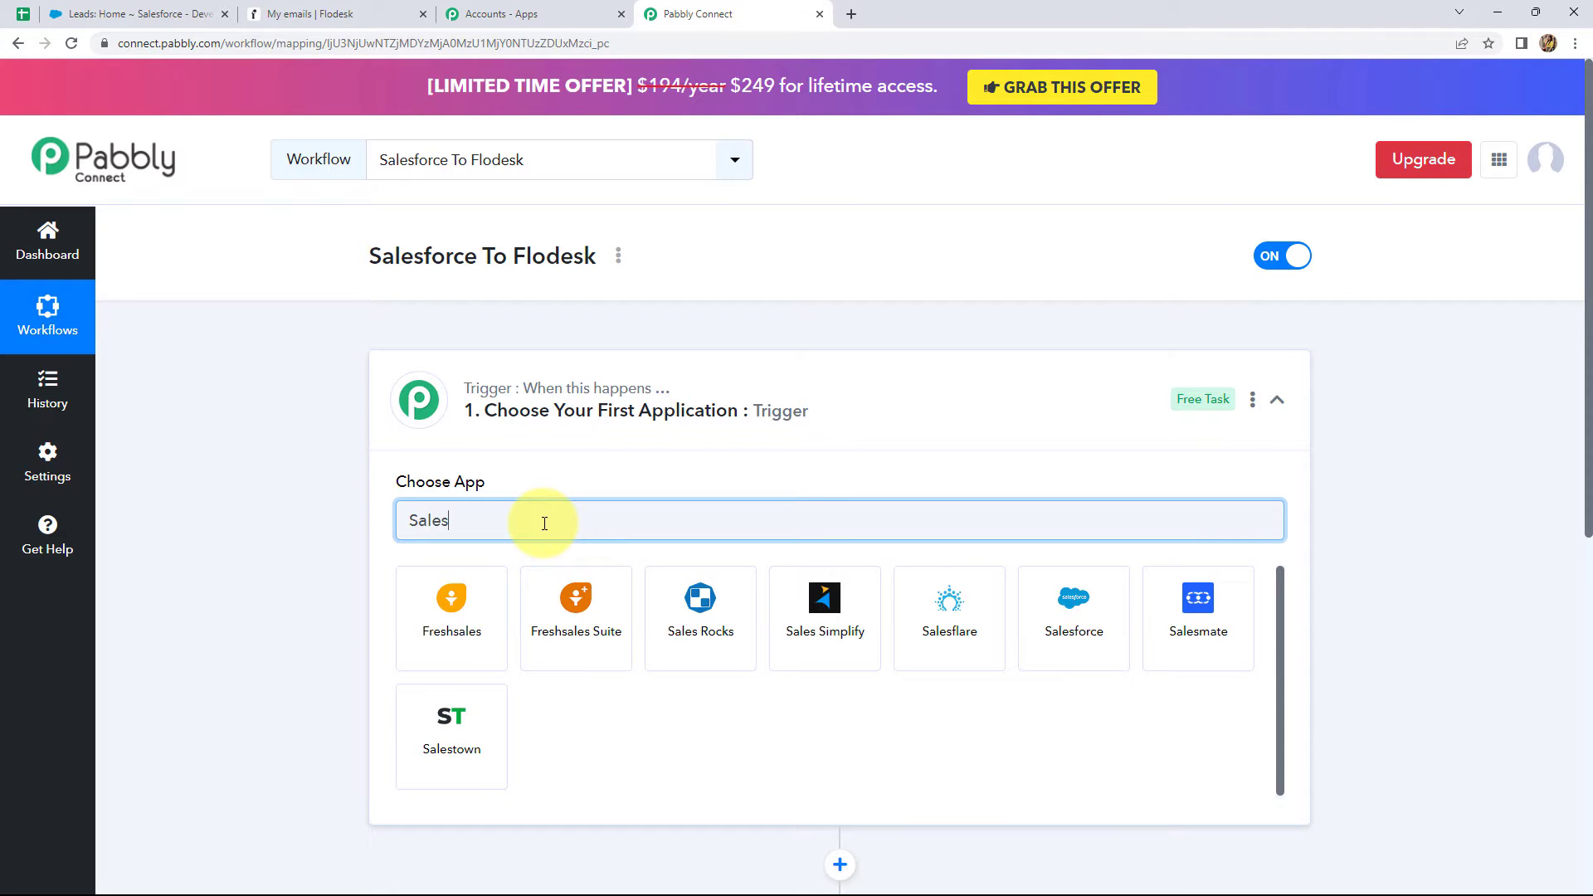
{"action": "left_click", "coordinate": [1033, 635]}
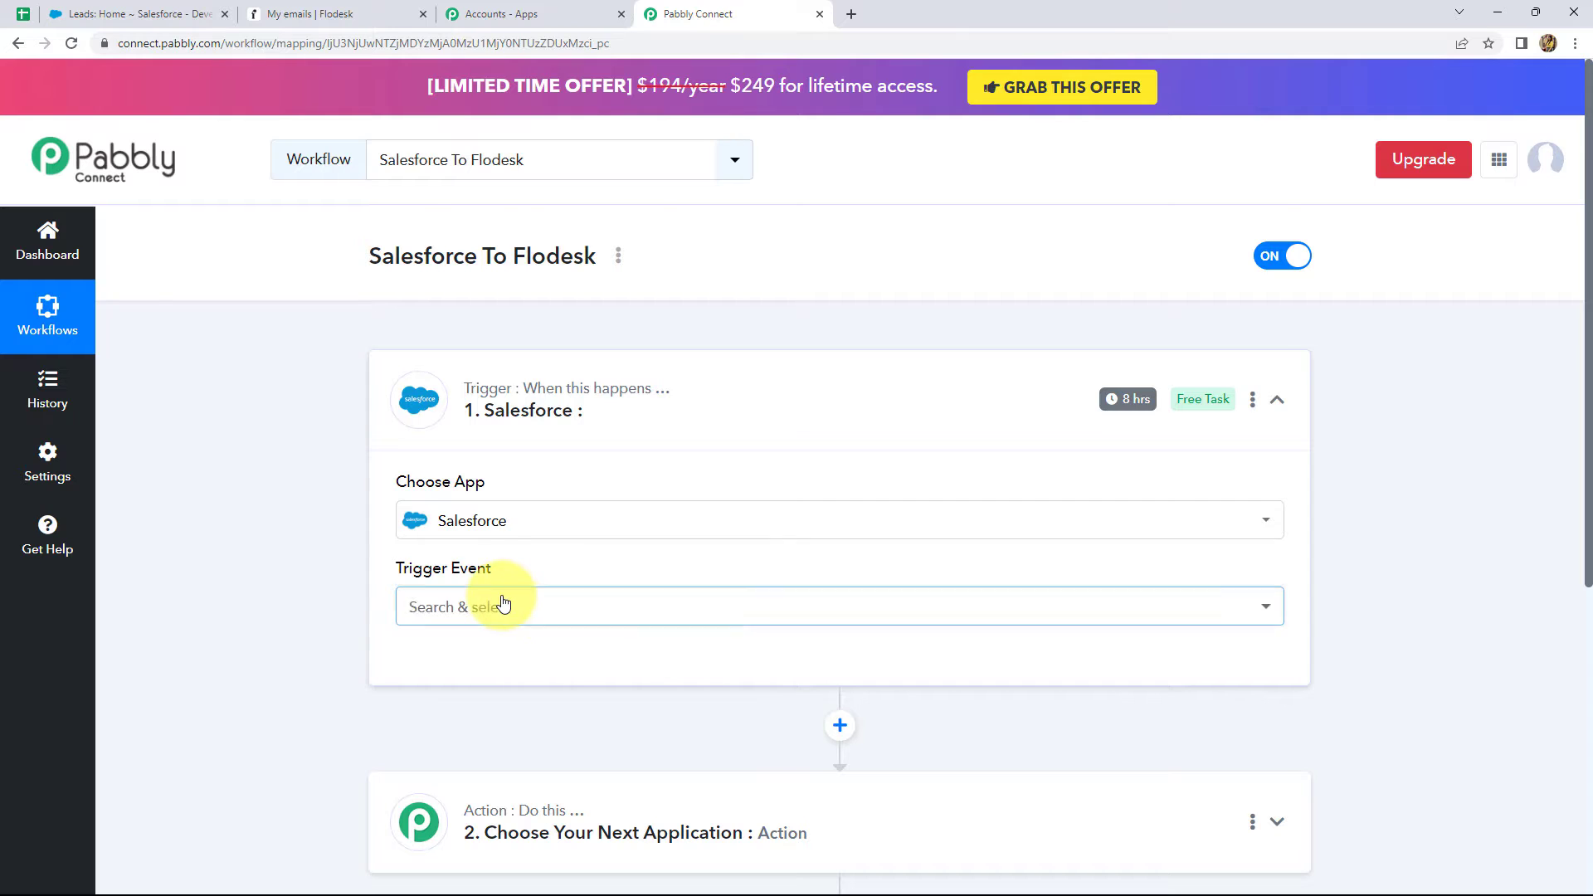
{"action": "left_click", "coordinate": [503, 603]}
{"action": "scroll", "coordinate": [539, 454], "scroll_direction": "down", "scroll_amount": 2}
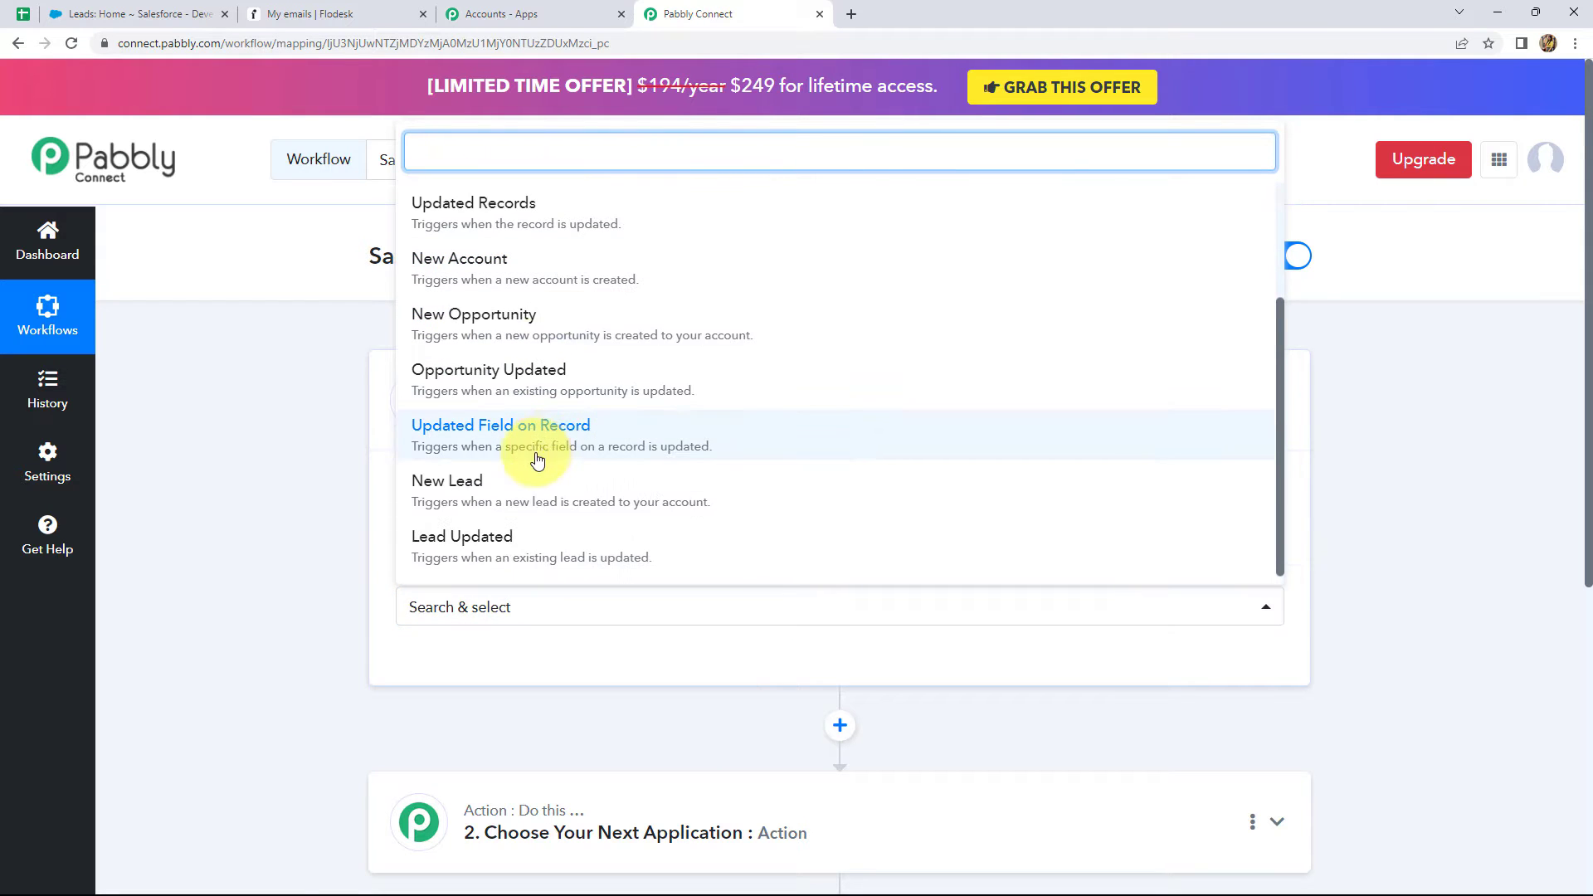
{"action": "left_click", "coordinate": [509, 499]}
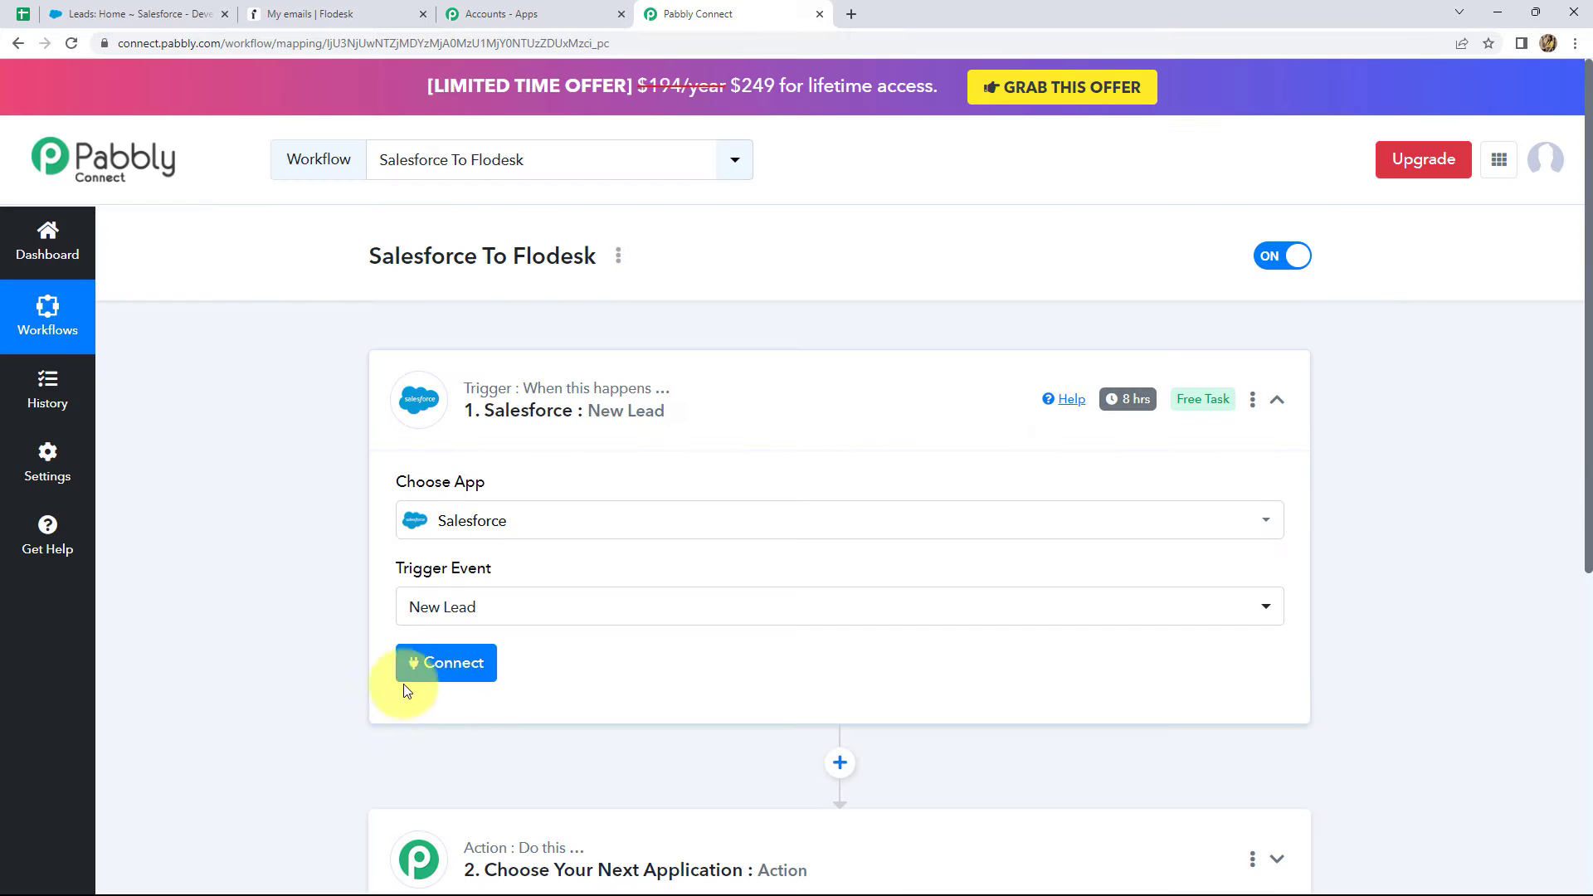
Connect the trigger to Salesforce through a new connection, Salesforce #3, and allow Pabbly Connect access to the account.
{"action": "left_click", "coordinate": [458, 675]}
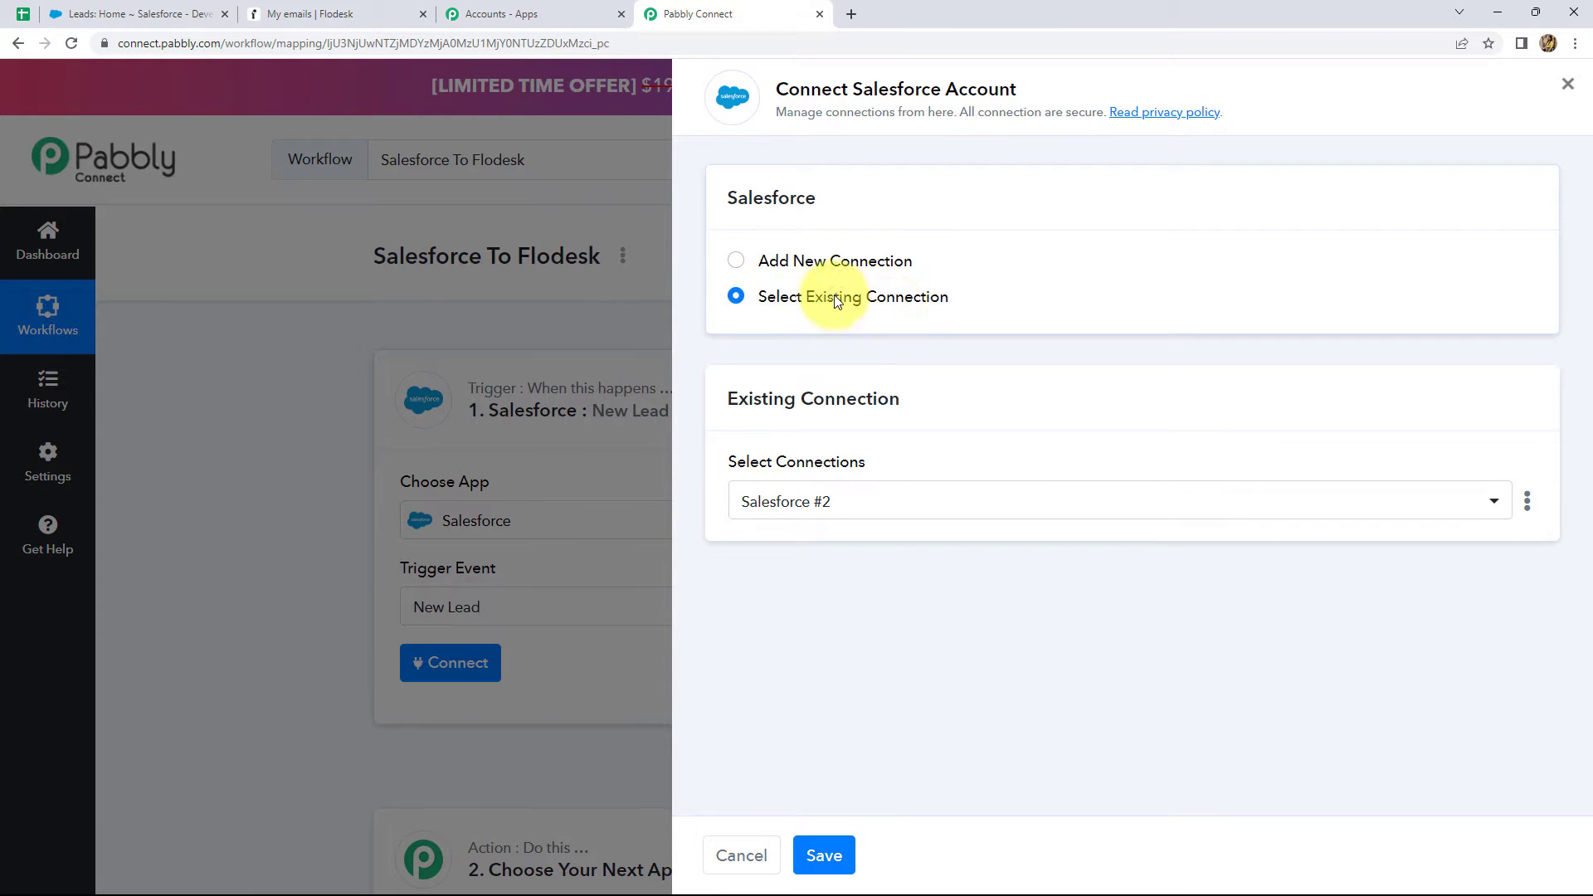
{"action": "left_click", "coordinate": [737, 262]}
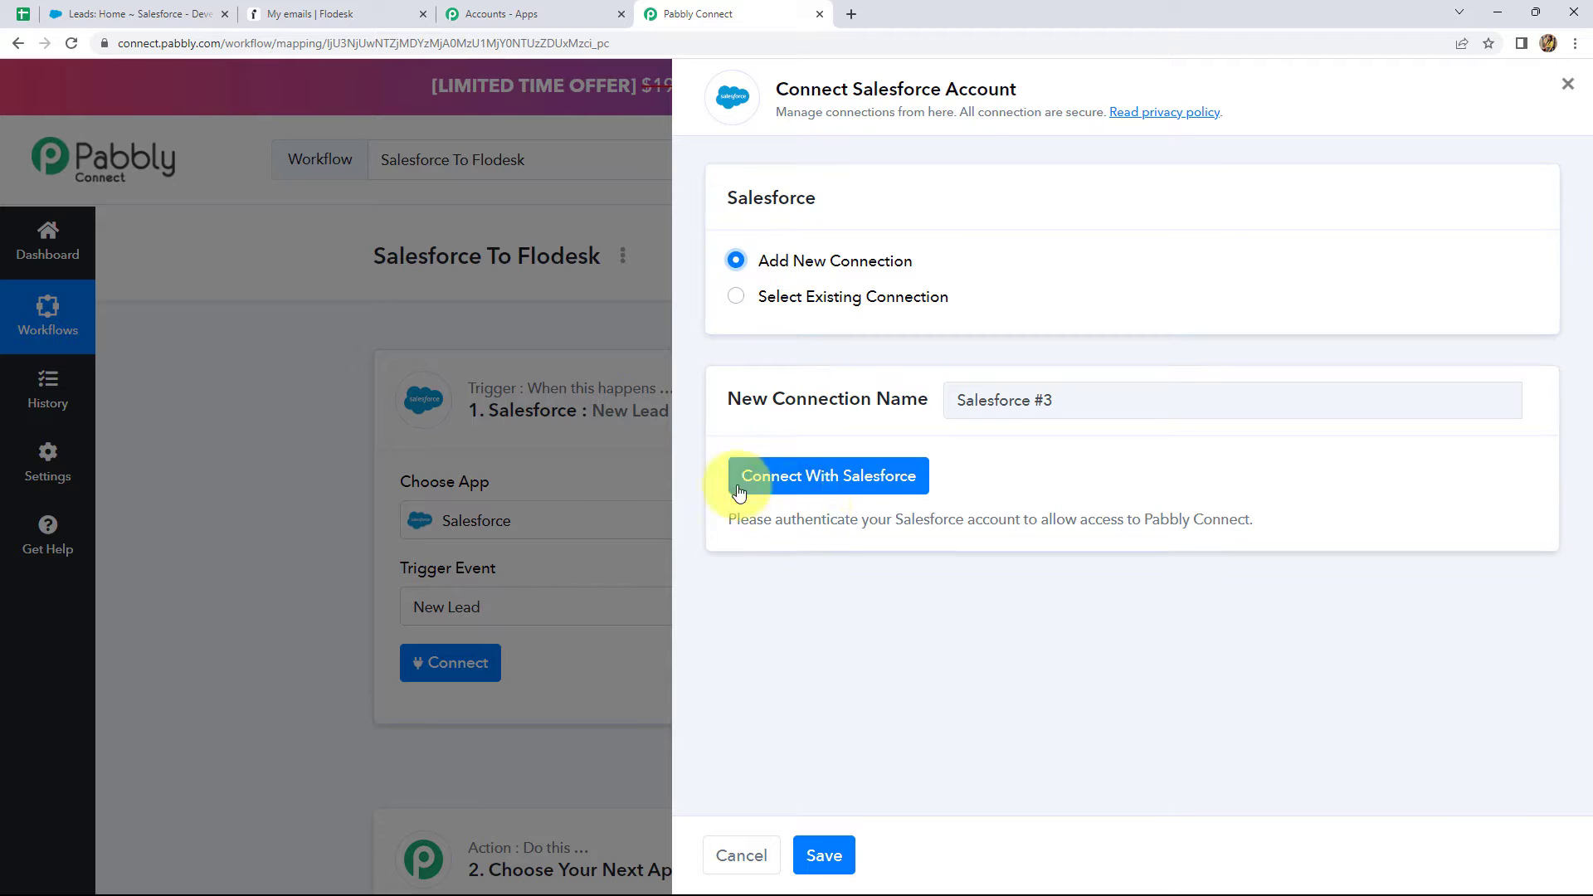
{"action": "left_click", "coordinate": [830, 488]}
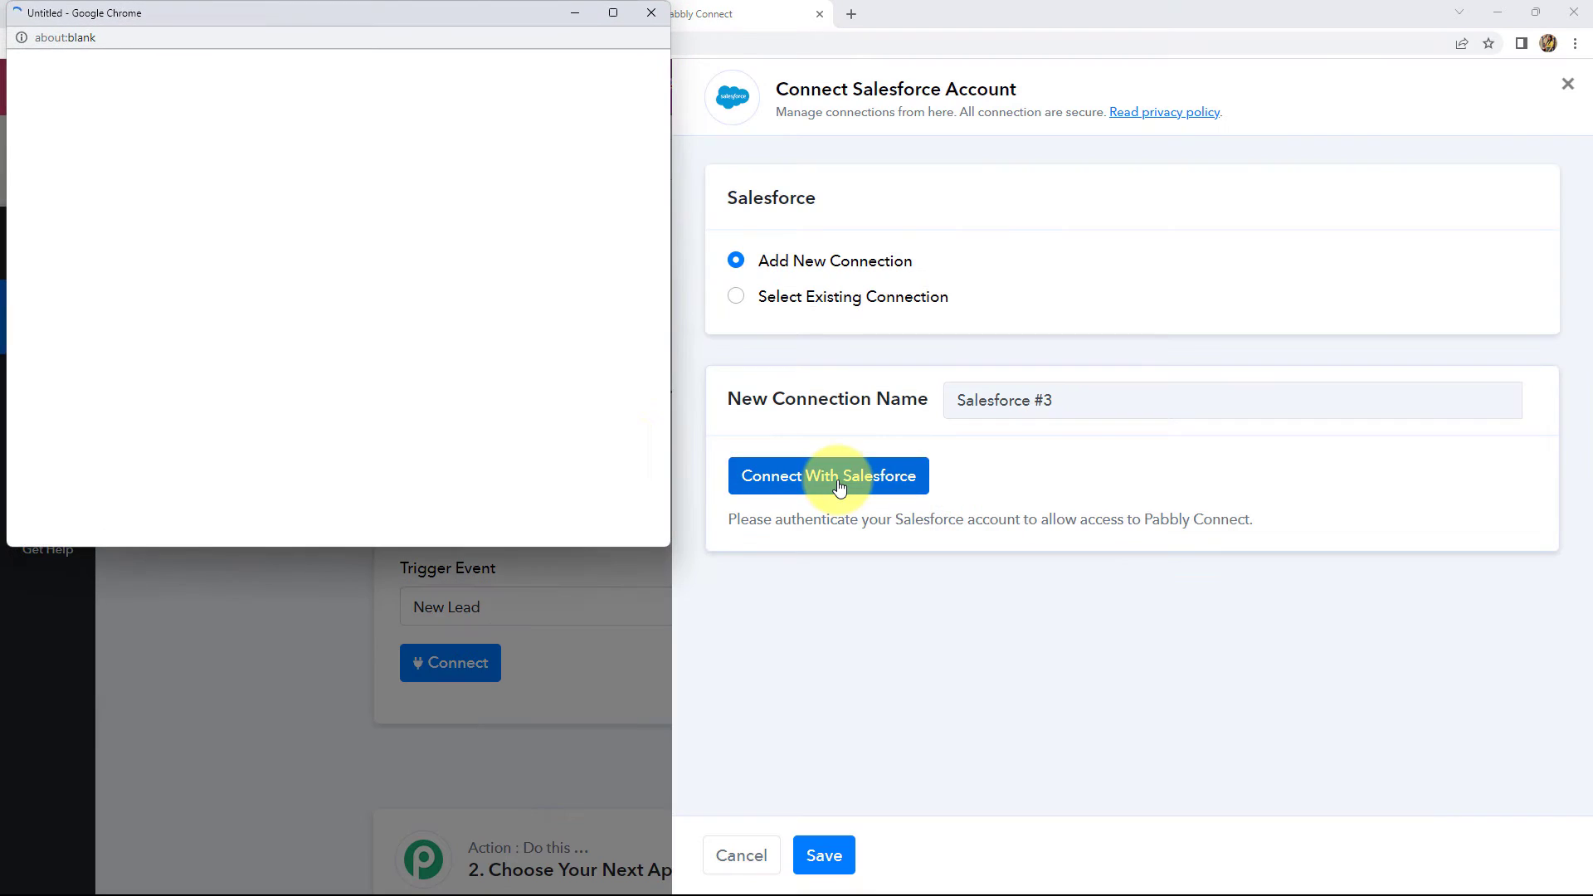
{"action": "scroll", "coordinate": [324, 337], "scroll_direction": "down", "scroll_amount": 5}
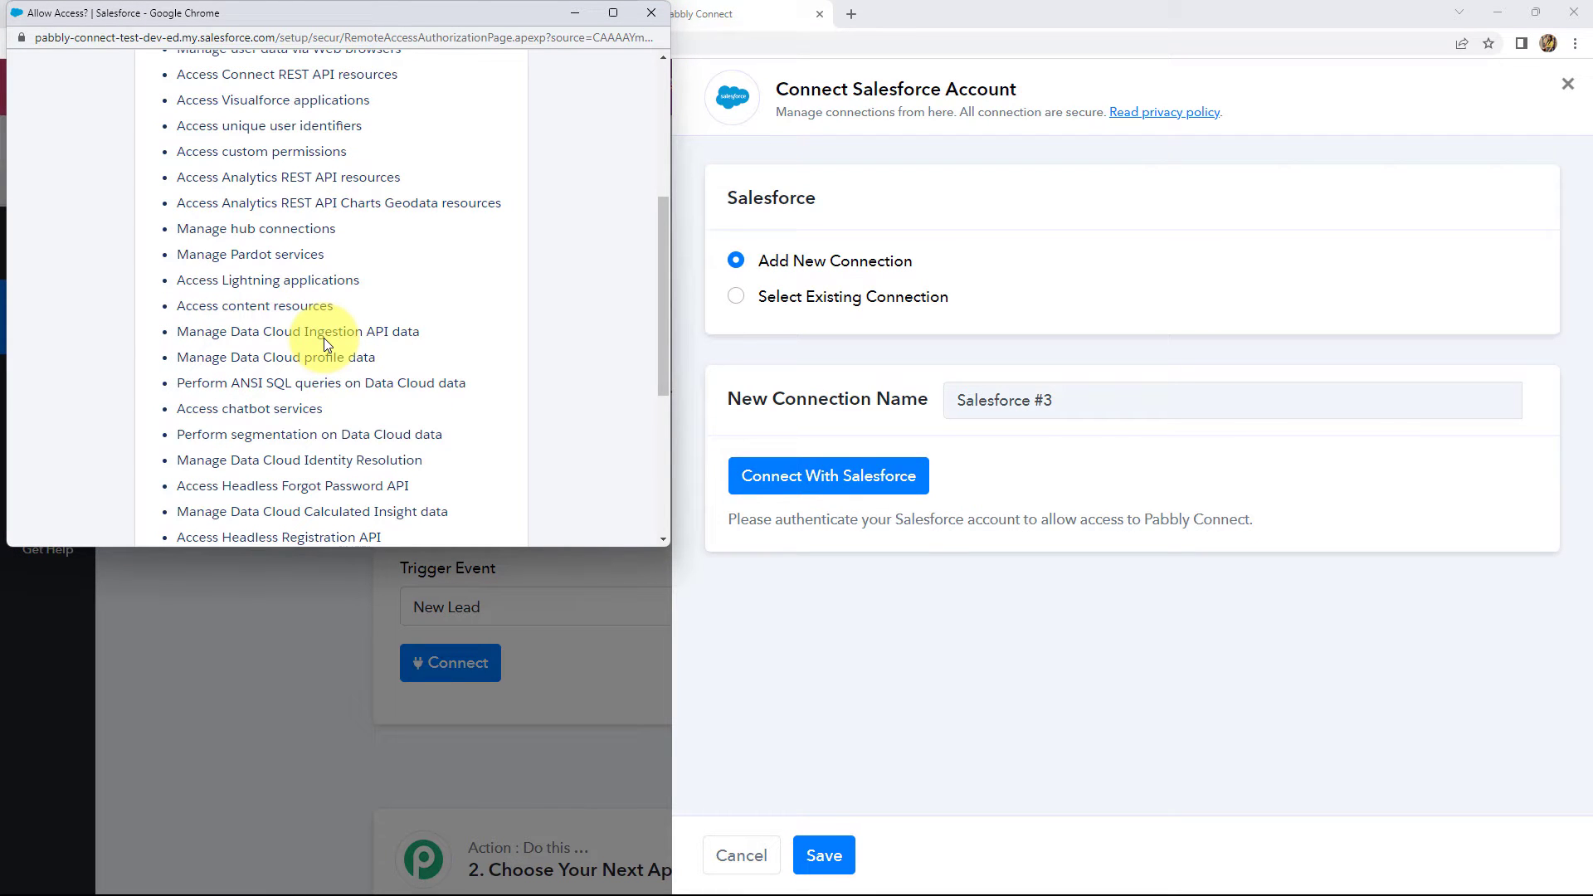
{"action": "scroll", "coordinate": [323, 337], "scroll_direction": "up", "scroll_amount": 4}
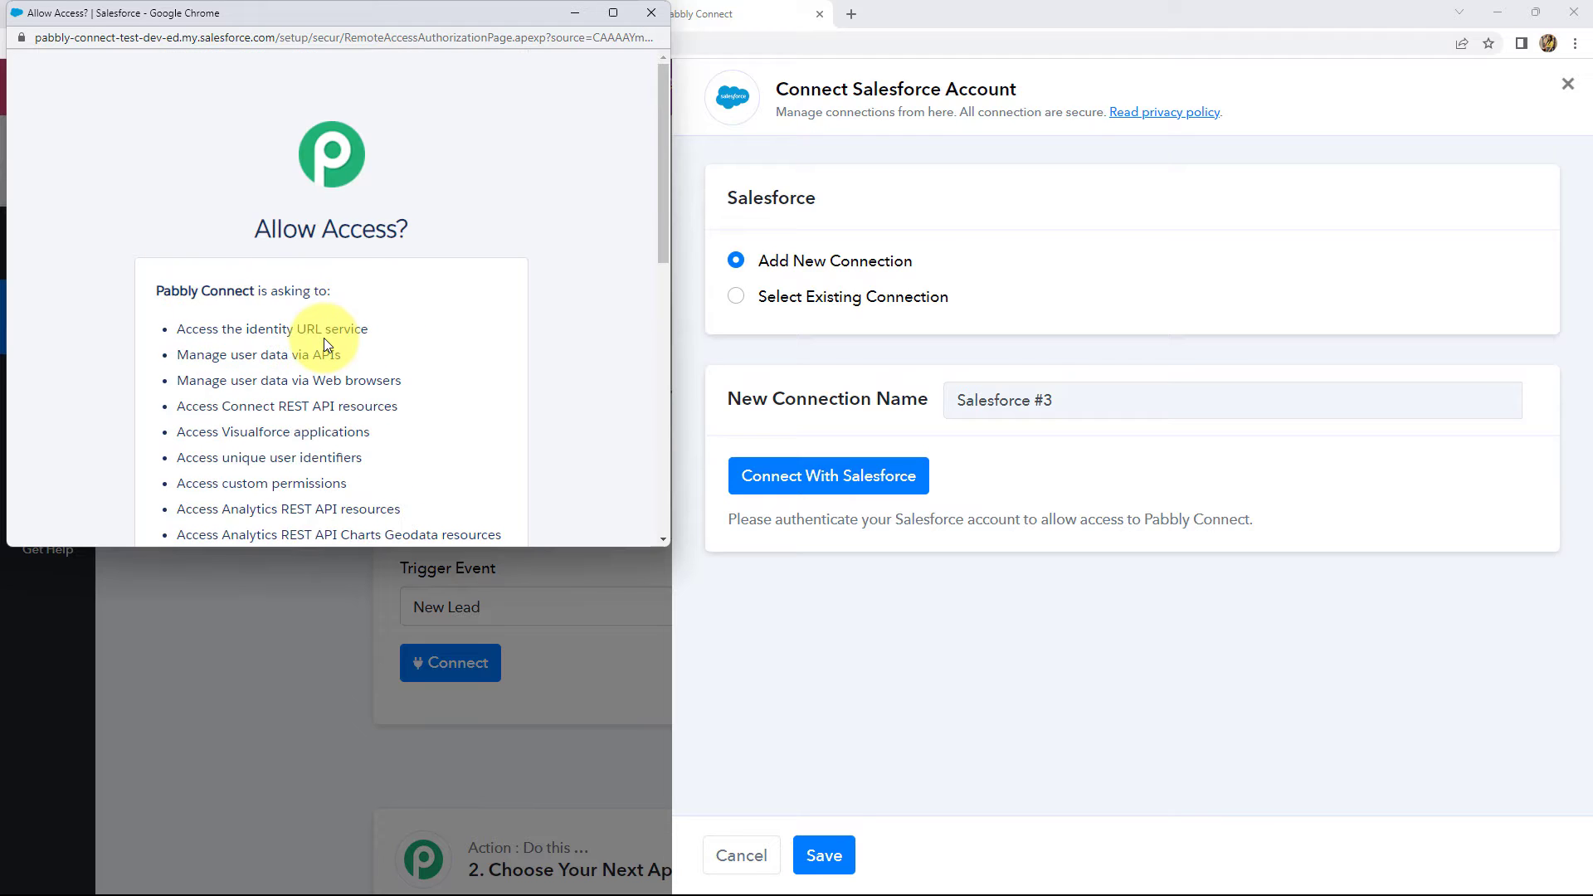
{"action": "scroll", "coordinate": [324, 337], "scroll_direction": "down", "scroll_amount": 6}
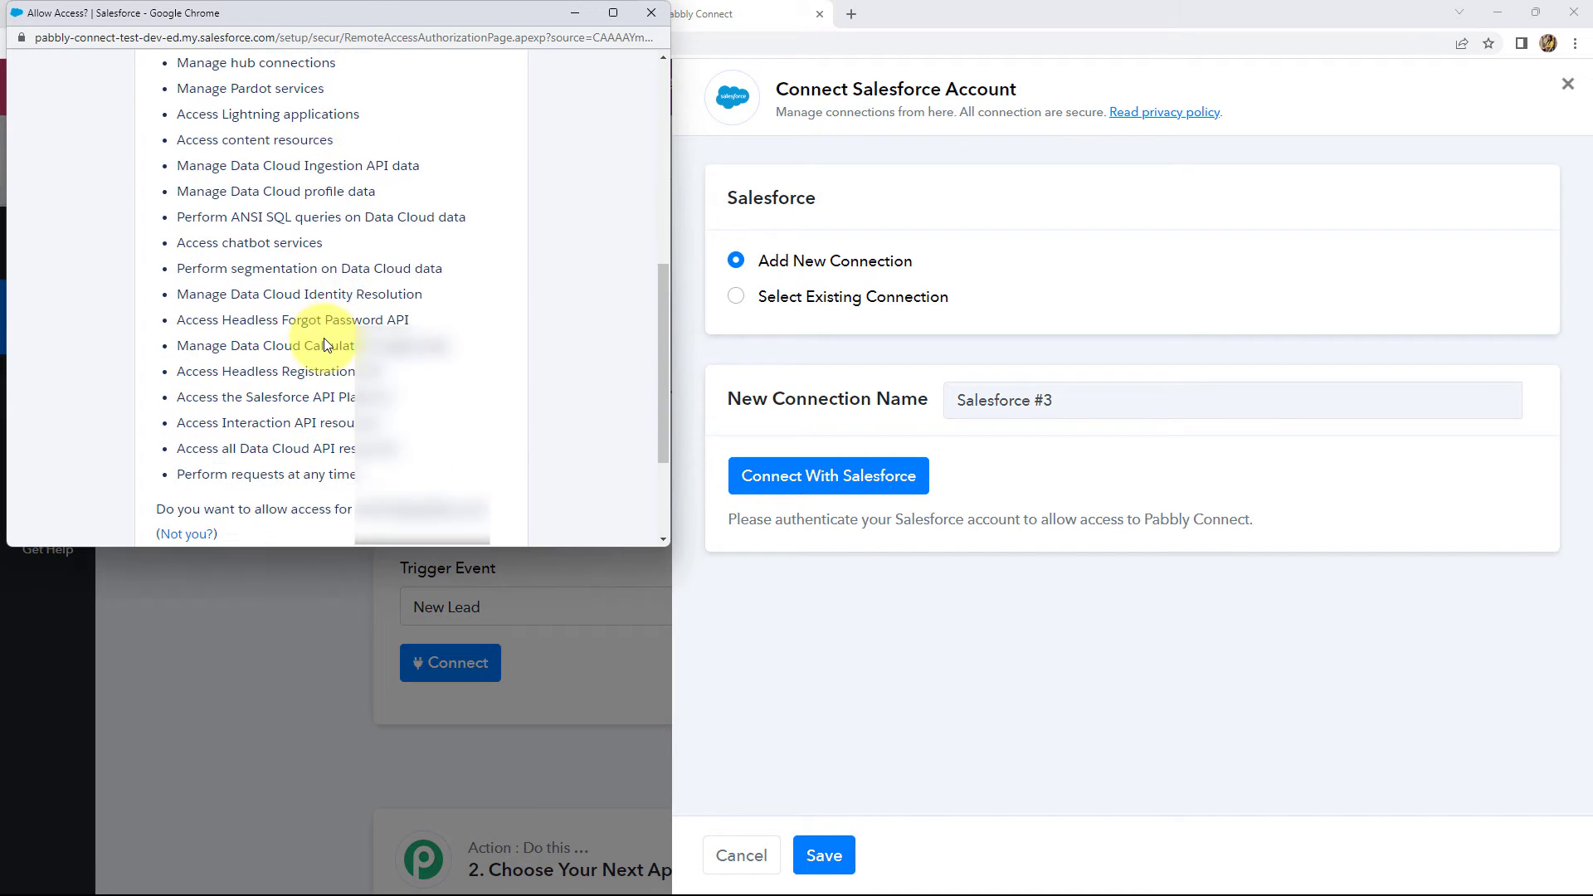
{"action": "scroll", "coordinate": [323, 339], "scroll_direction": "down", "scroll_amount": 2}
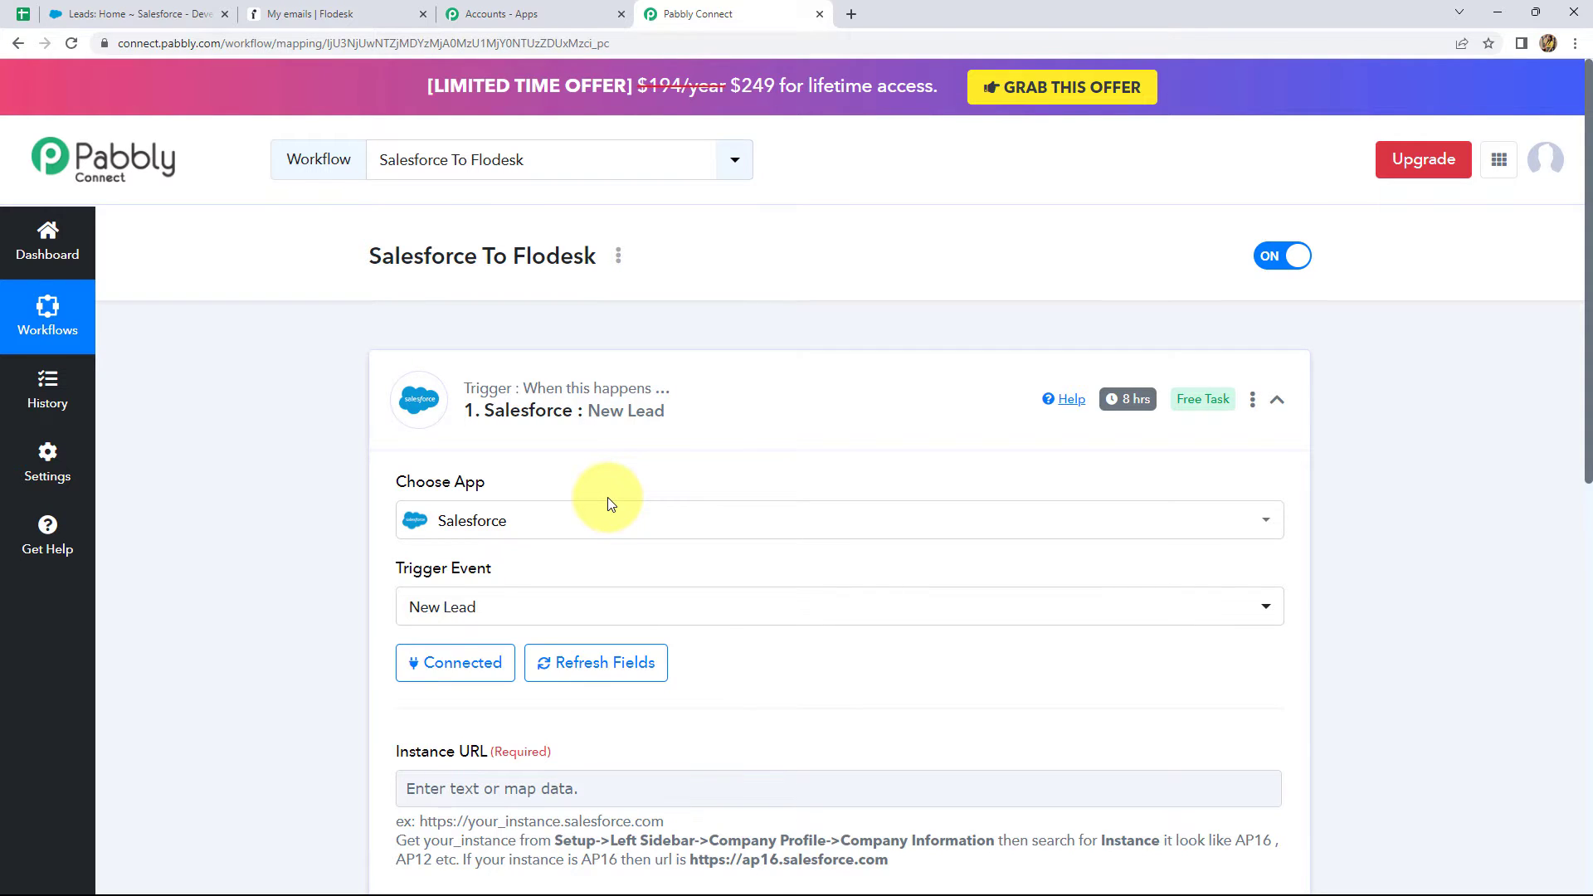
Switch to Salesforce and look up the organization's instance in the Company Information under the setup's Company Profile.
{"action": "scroll", "coordinate": [317, 483], "scroll_direction": "down", "scroll_amount": 2}
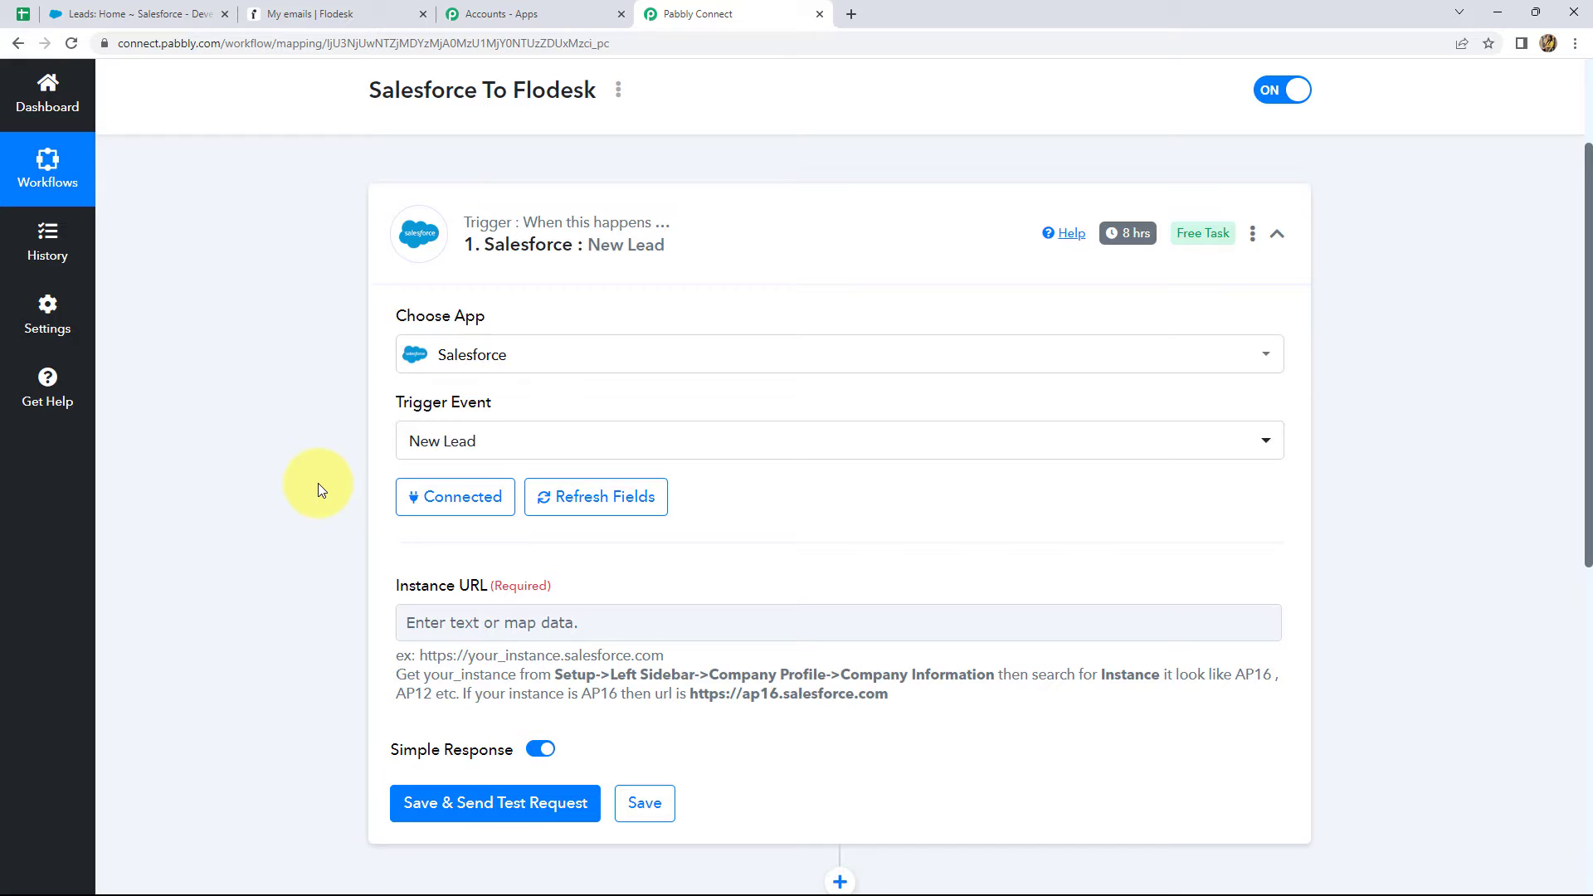
{"action": "left_click", "coordinate": [435, 627]}
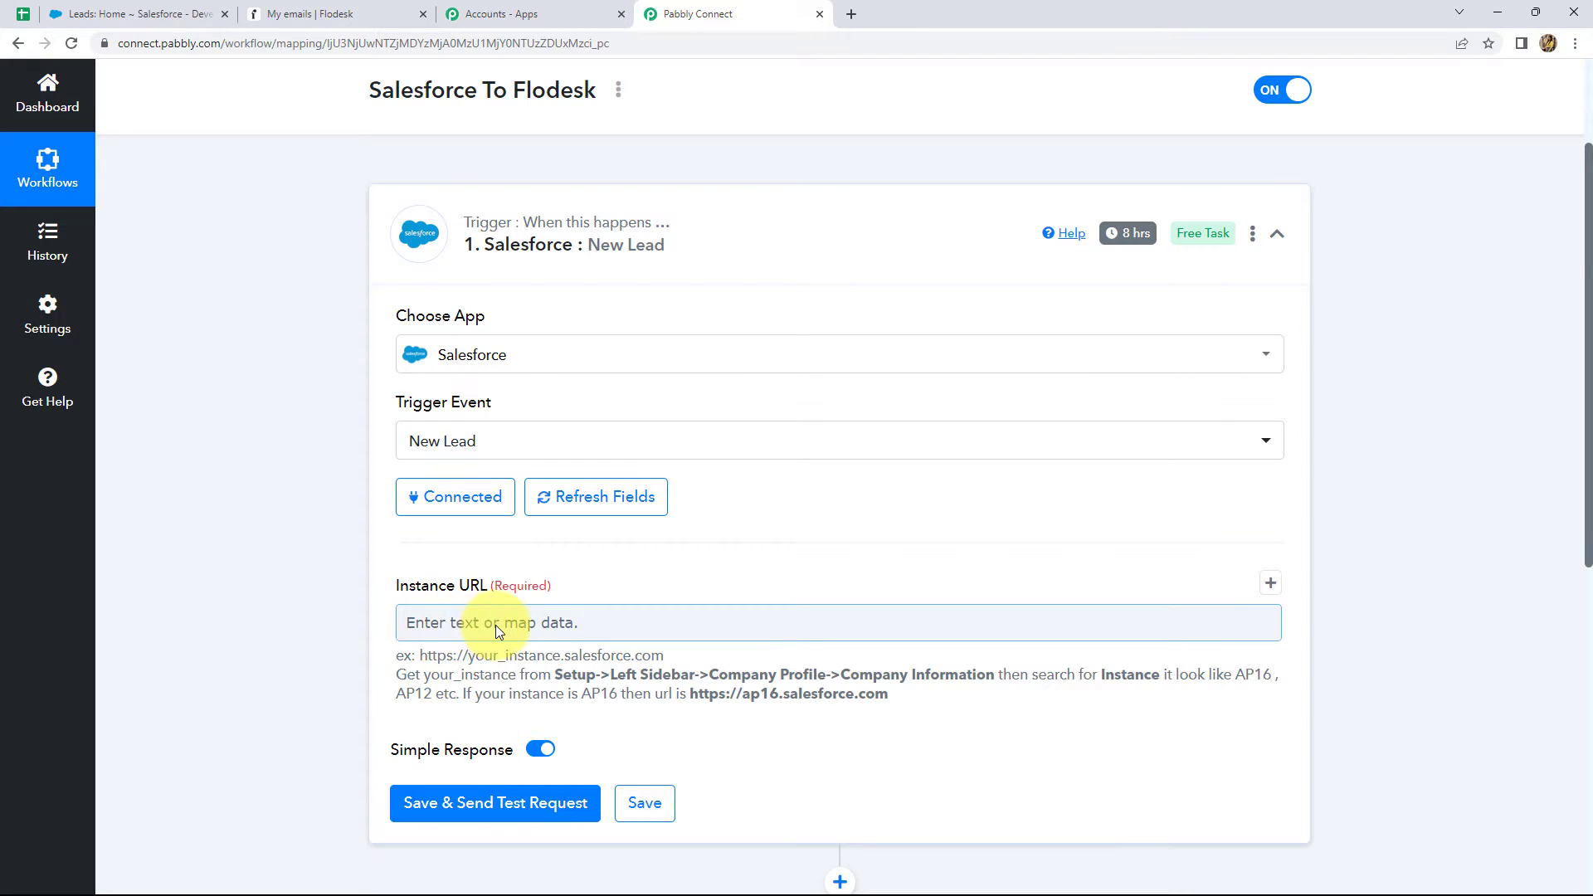
{"action": "scroll", "coordinate": [496, 625], "scroll_direction": "down", "scroll_amount": 2}
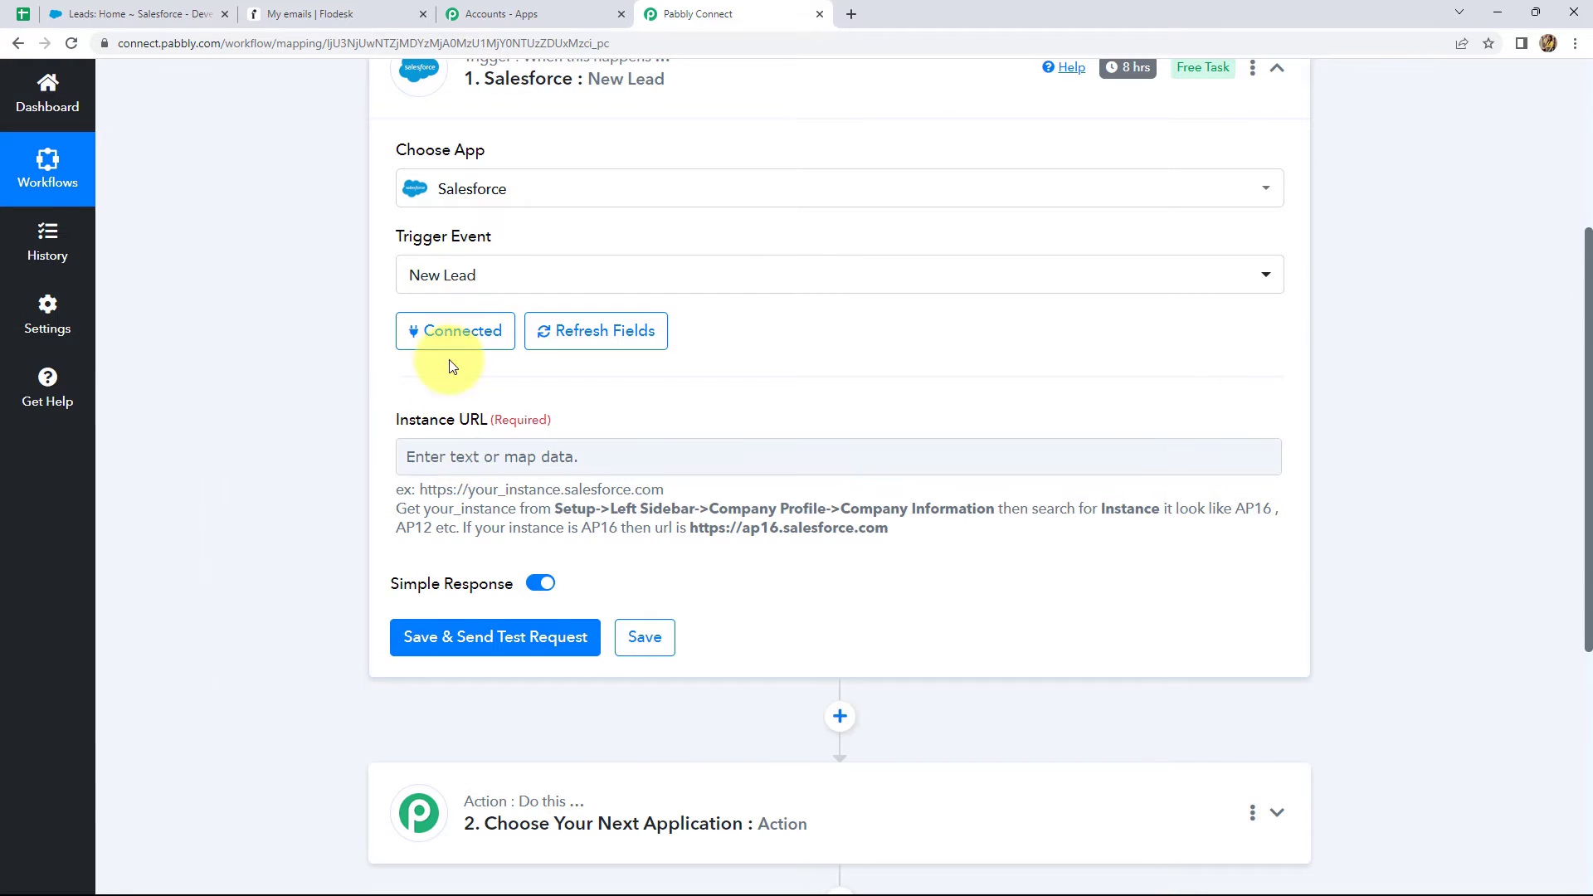
{"action": "left_click", "coordinate": [133, 14]}
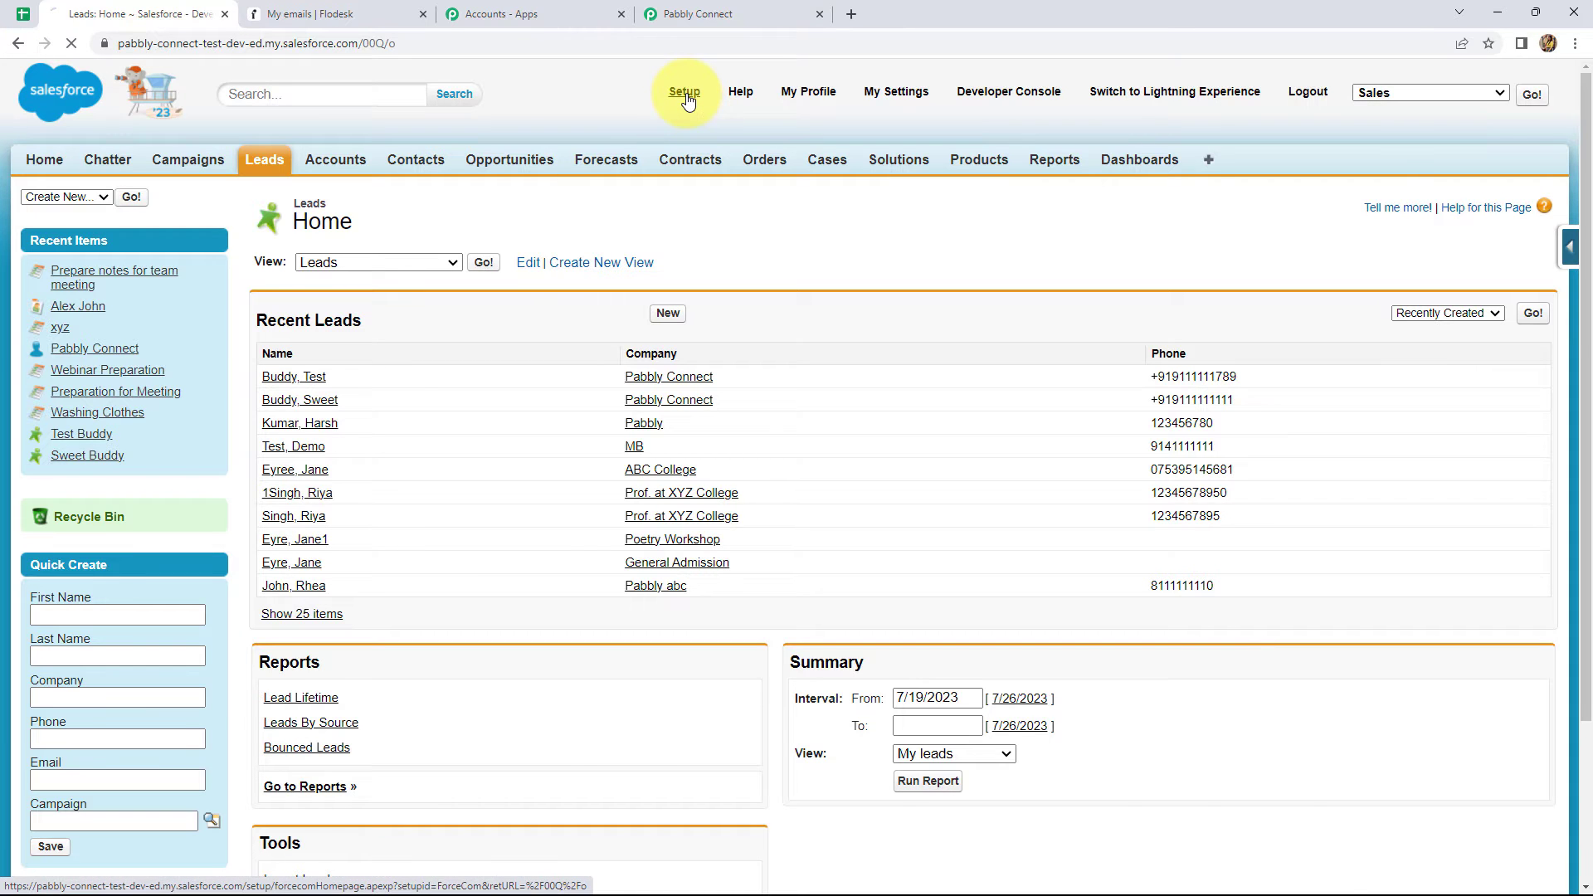
{"action": "scroll", "coordinate": [213, 551], "scroll_direction": "down", "scroll_amount": 2}
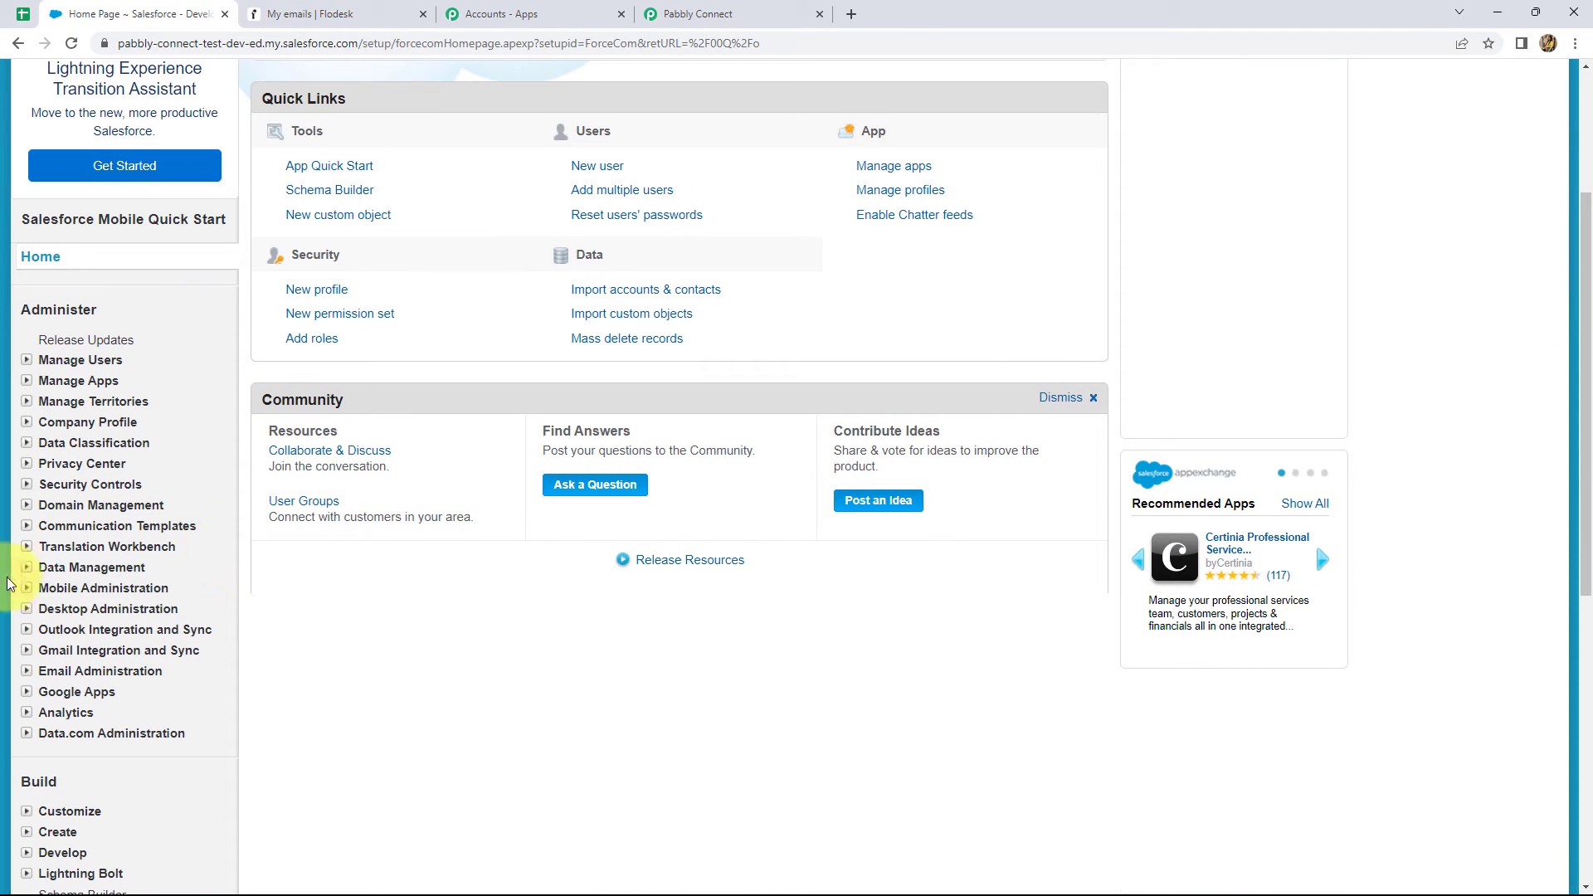
{"action": "left_click", "coordinate": [108, 430]}
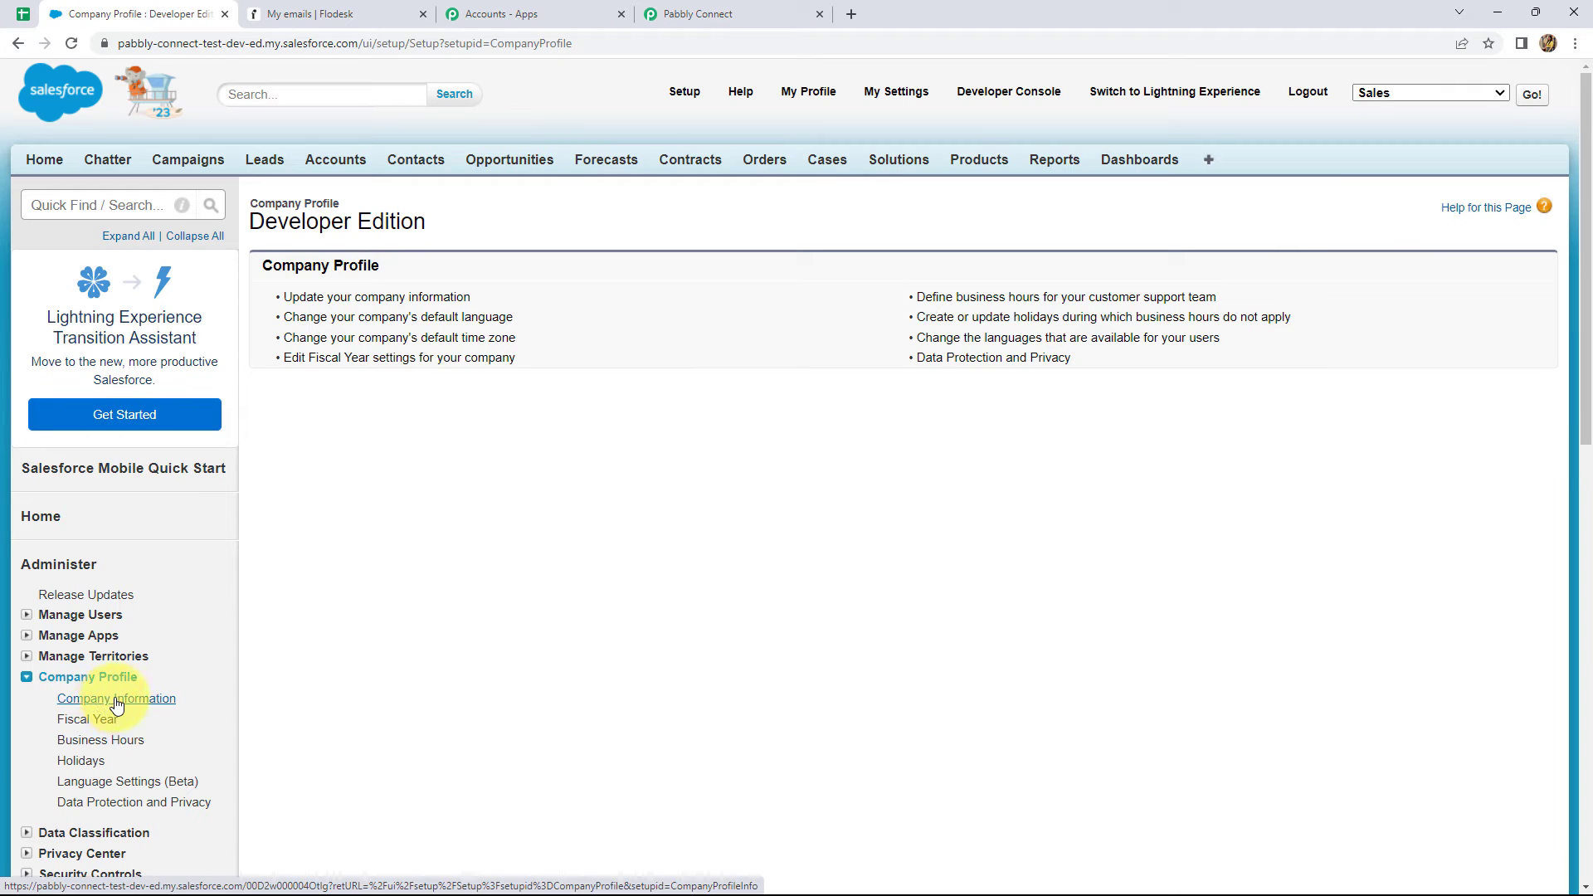
{"action": "left_click", "coordinate": [117, 702]}
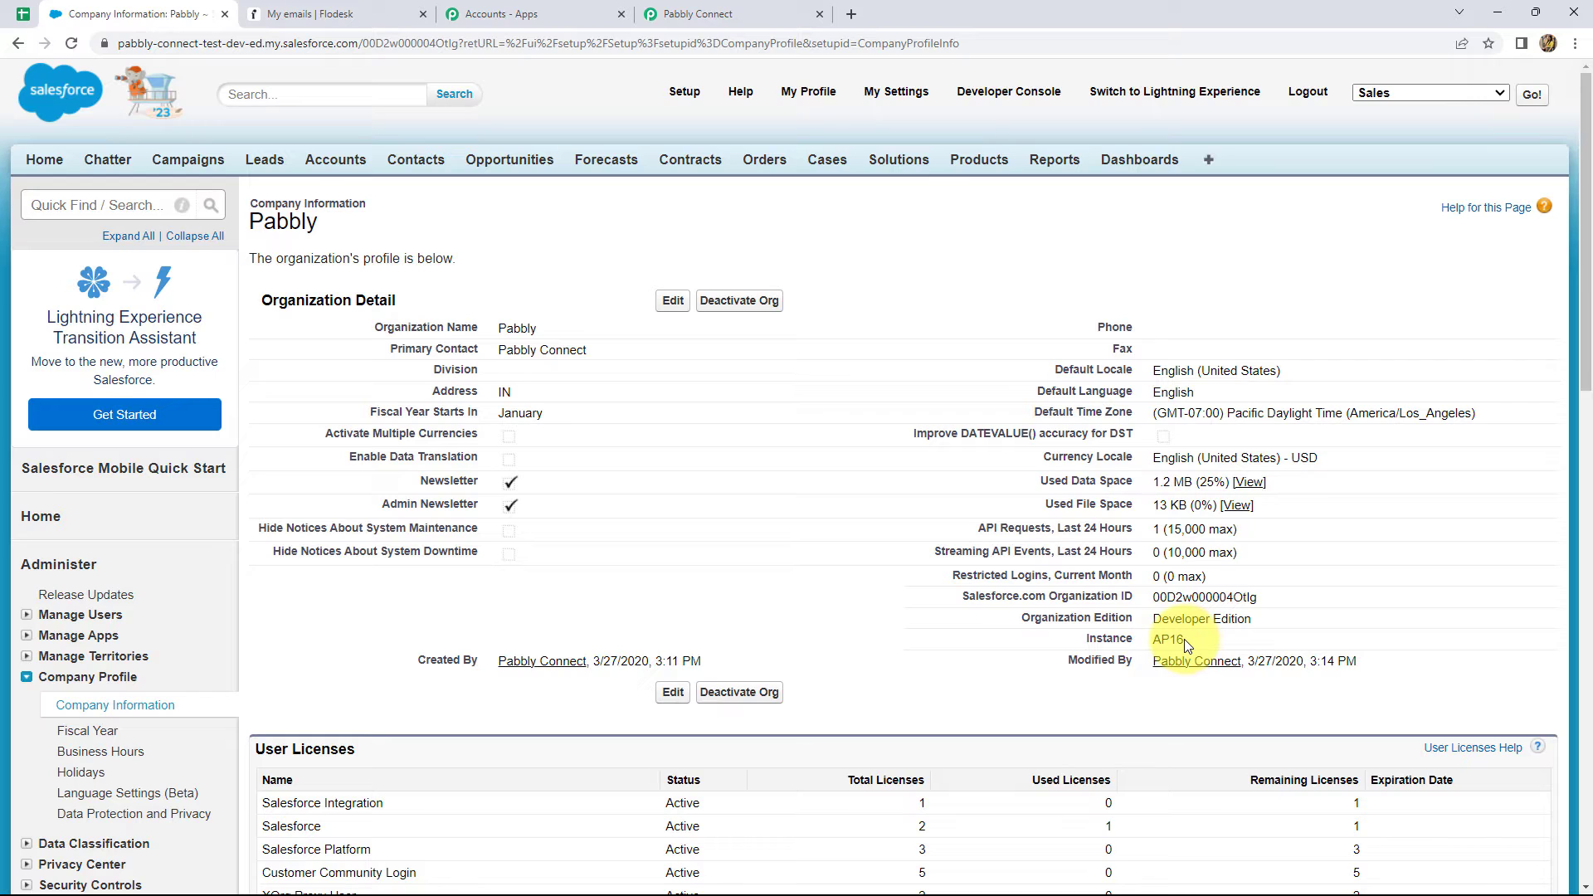
{"action": "left_click_drag", "start_coordinate": [1186, 642], "coordinate": [1159, 645]}
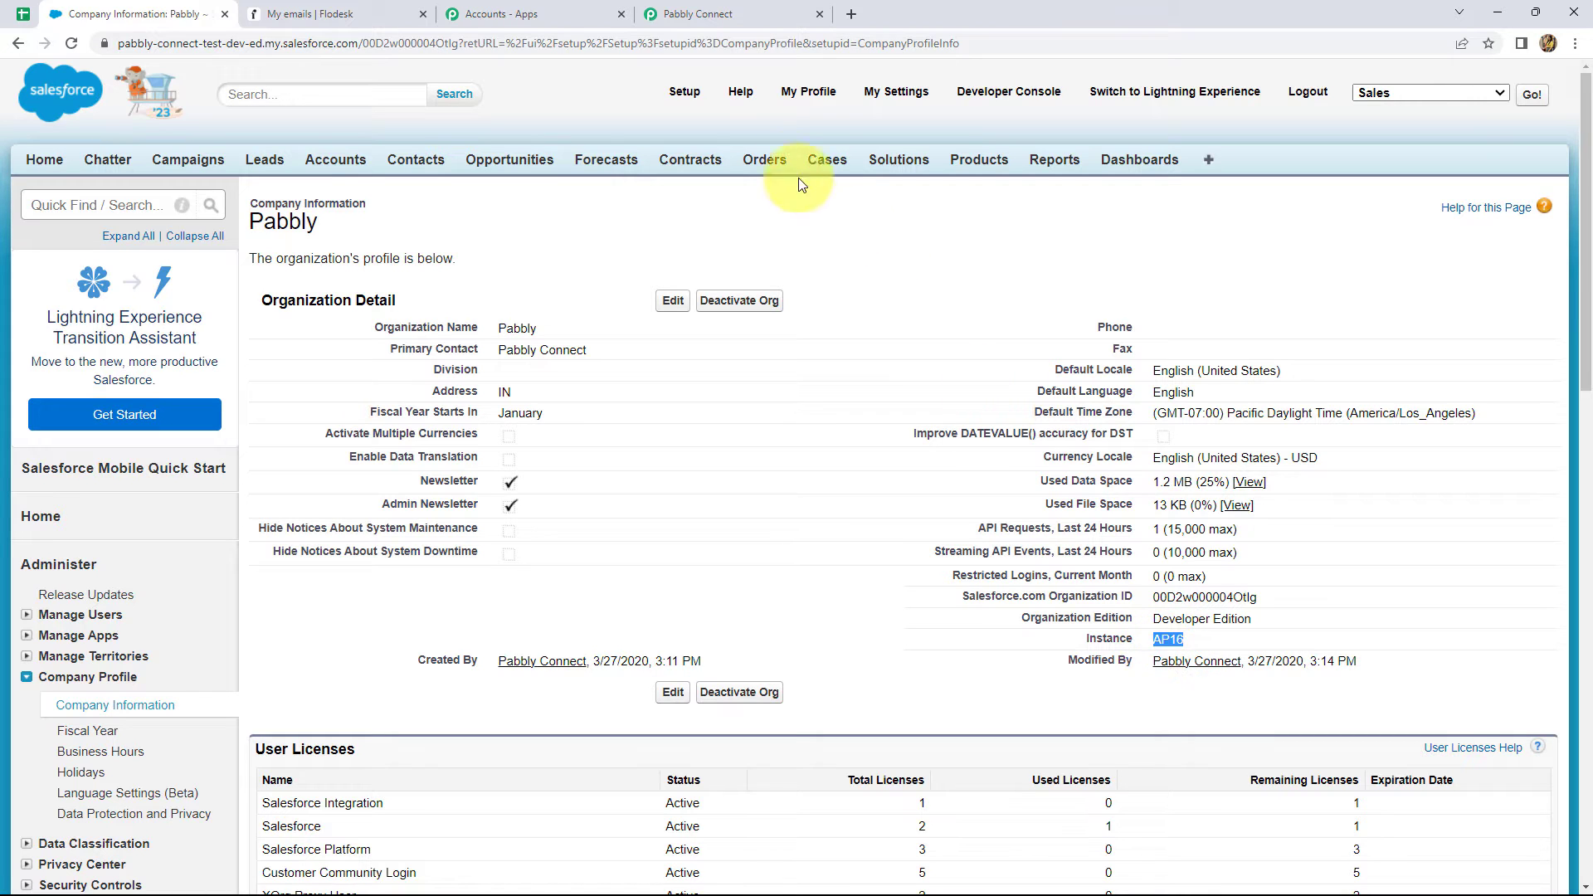
{"action": "left_click", "coordinate": [704, 7]}
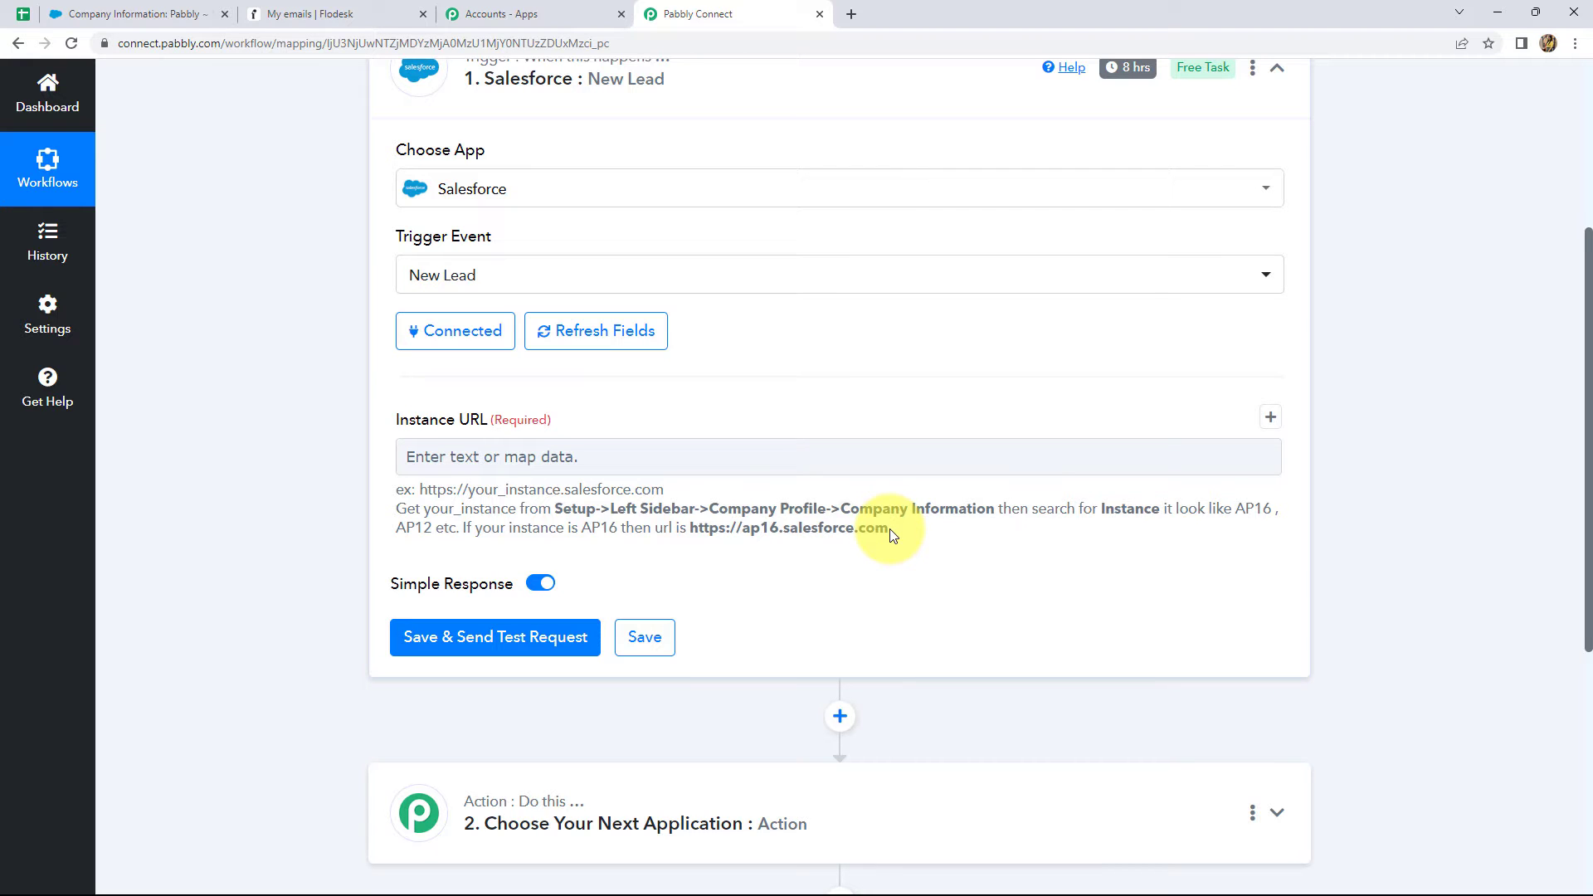
{"action": "left_click_drag", "start_coordinate": [889, 528], "coordinate": [691, 544]}
{"action": "left_click", "coordinate": [628, 449]}
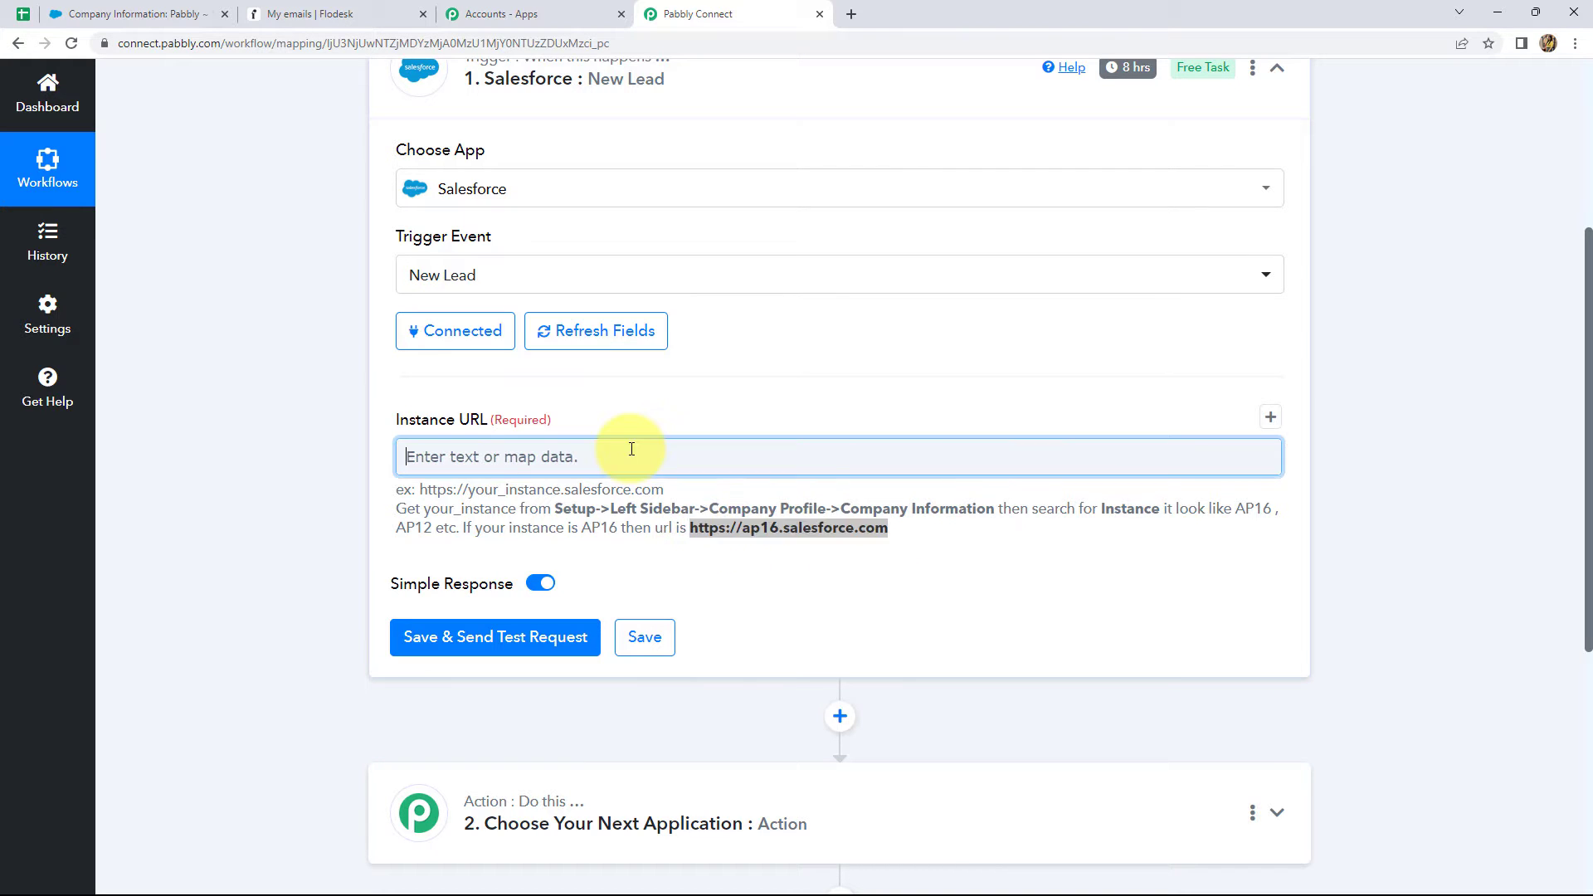
{"action": "type", "text": "https://ap16.salesforce.com"}
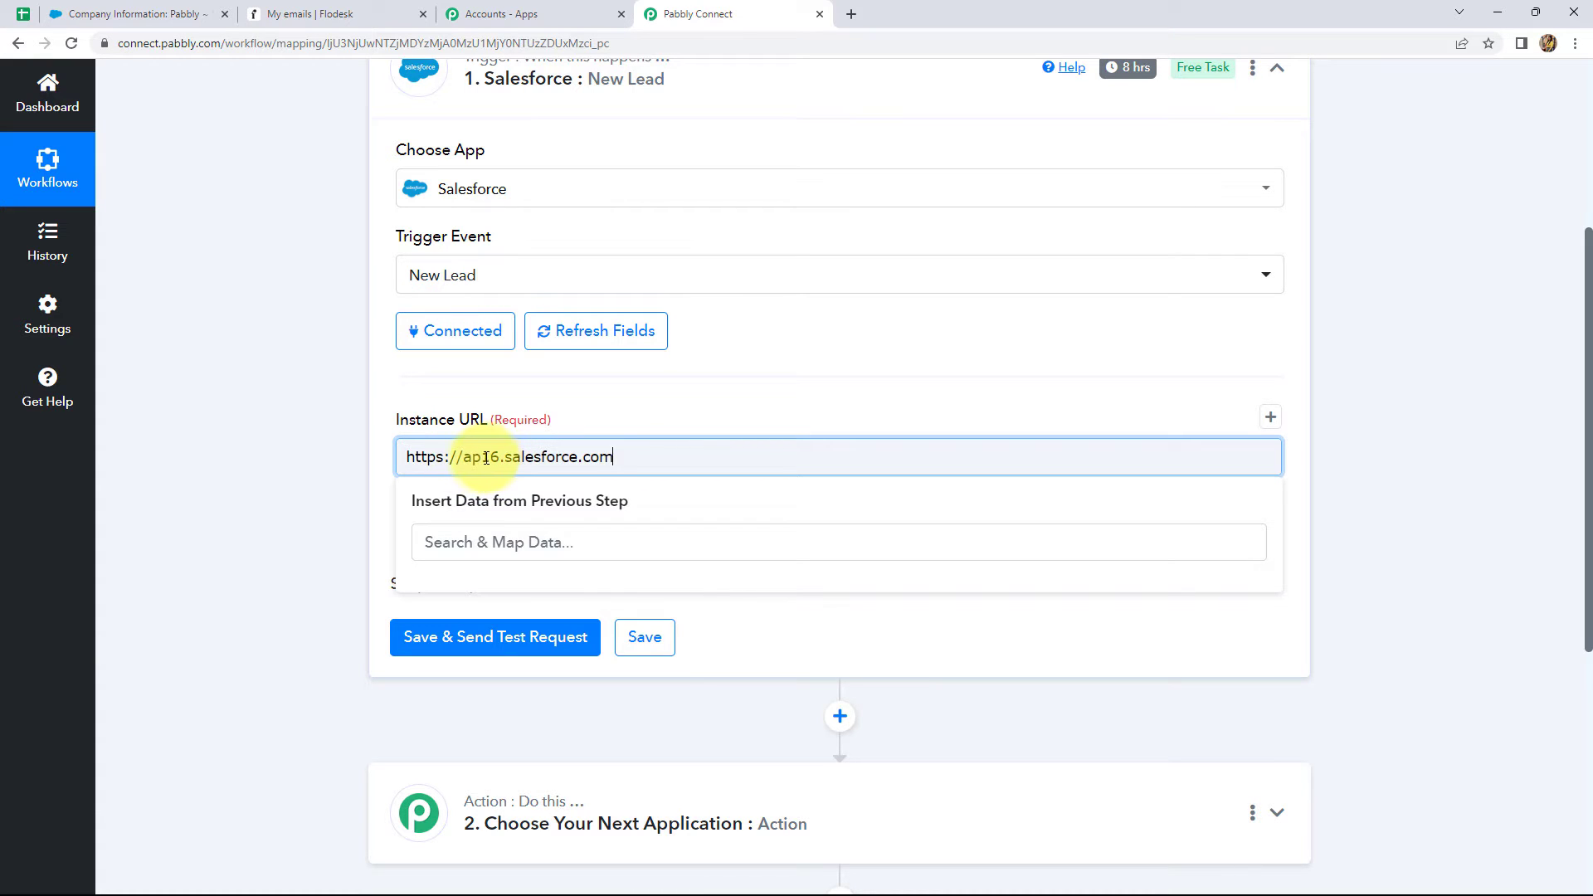
{"action": "left_click", "coordinate": [1412, 545]}
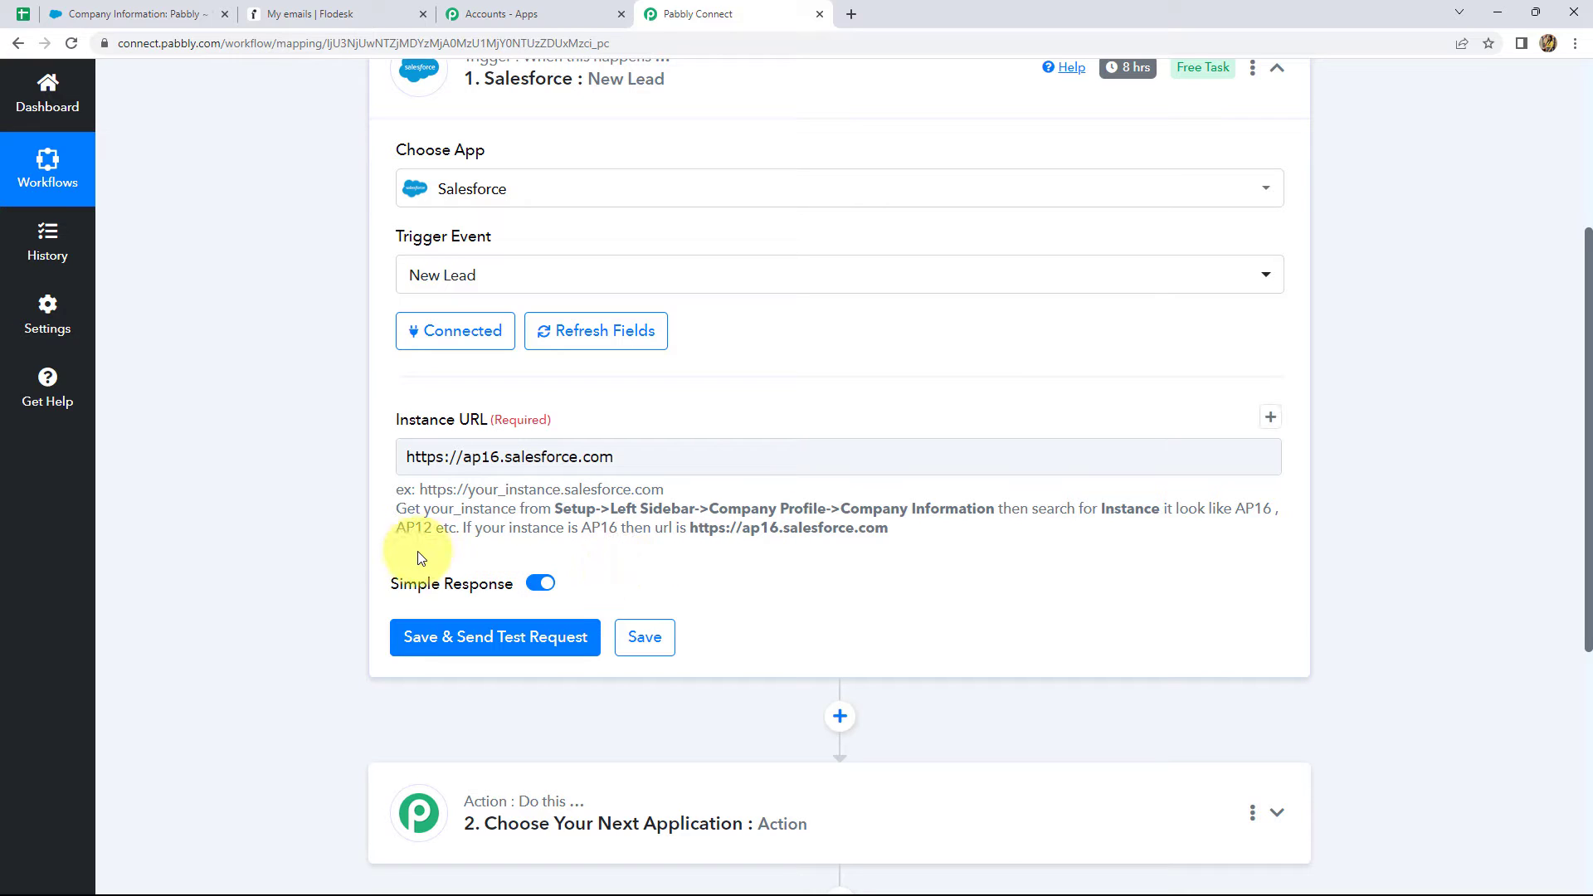
Switch to Salesforce and start a new lead with its first name, last name and the company ZXC.
{"action": "left_click", "coordinate": [150, 16]}
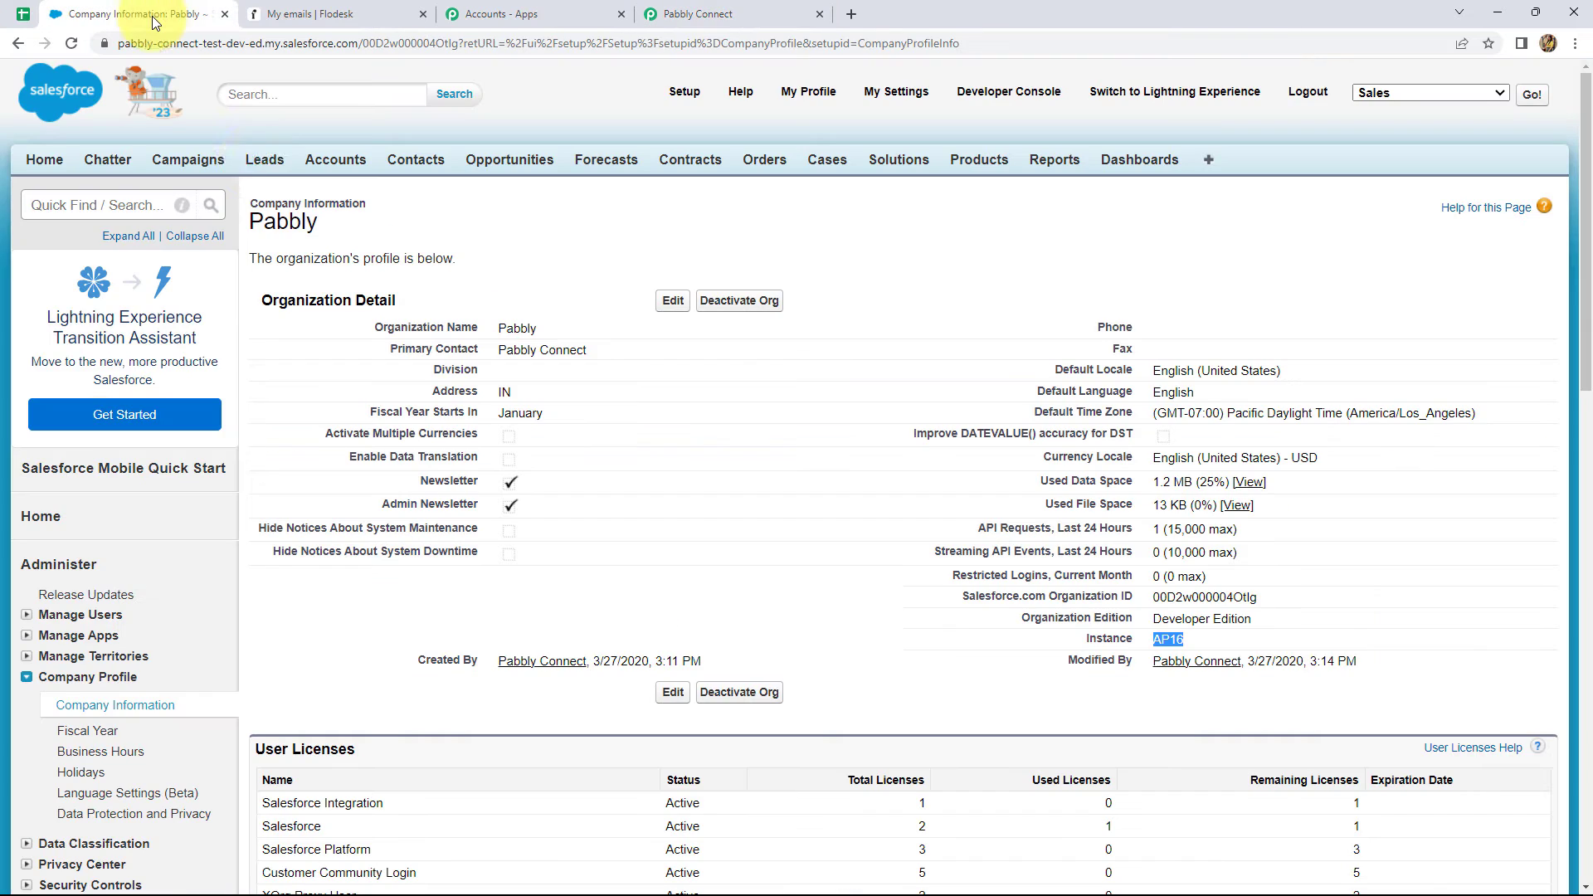
{"action": "left_click", "coordinate": [266, 161]}
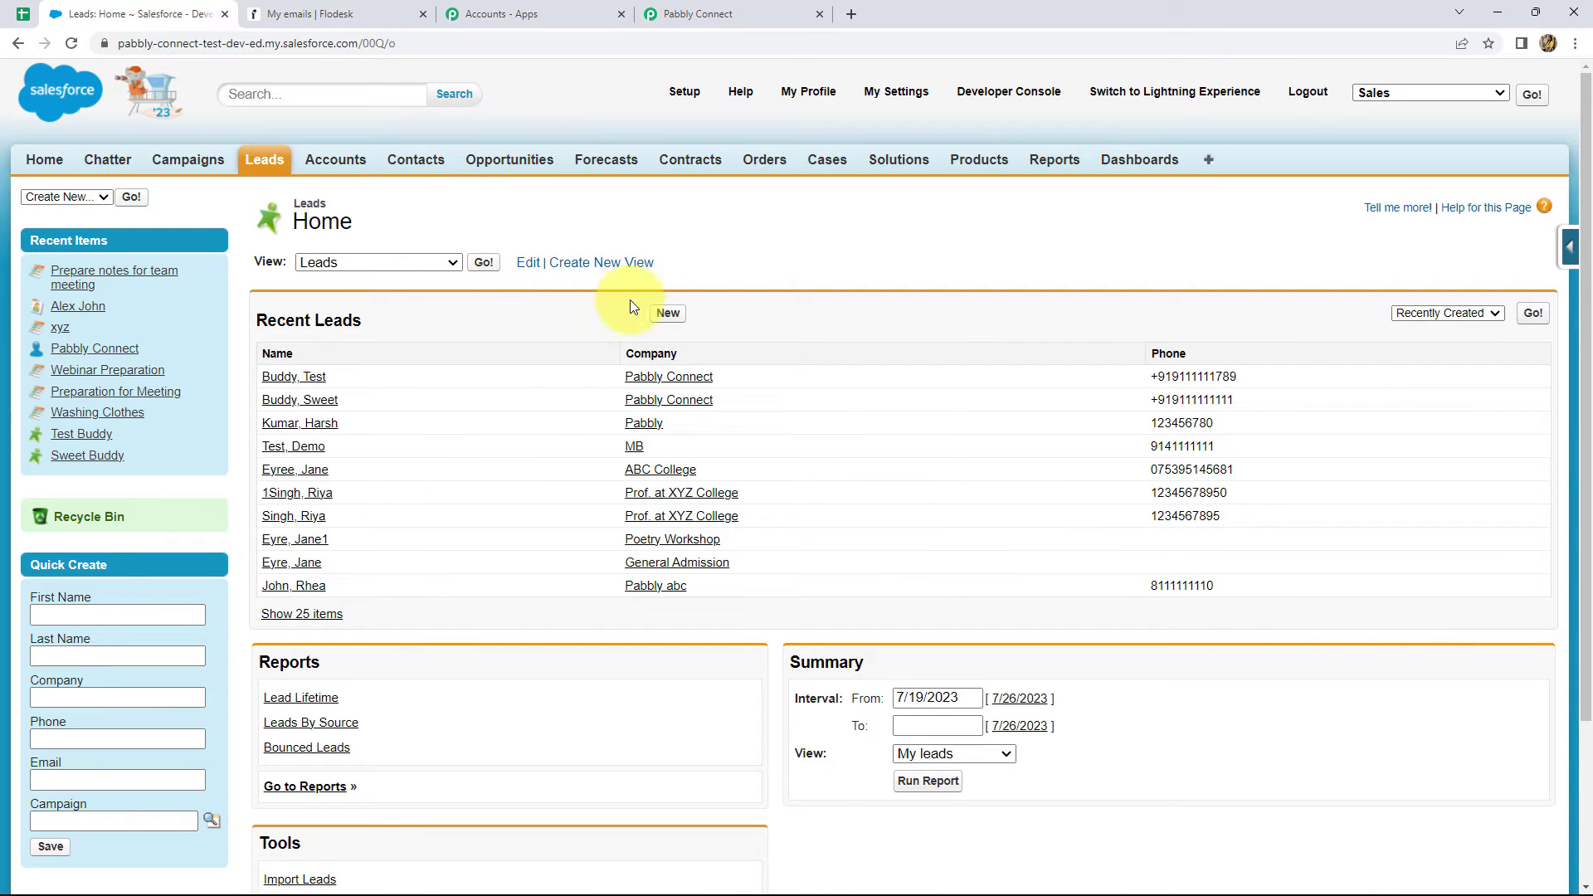
{"action": "left_click", "coordinate": [669, 315]}
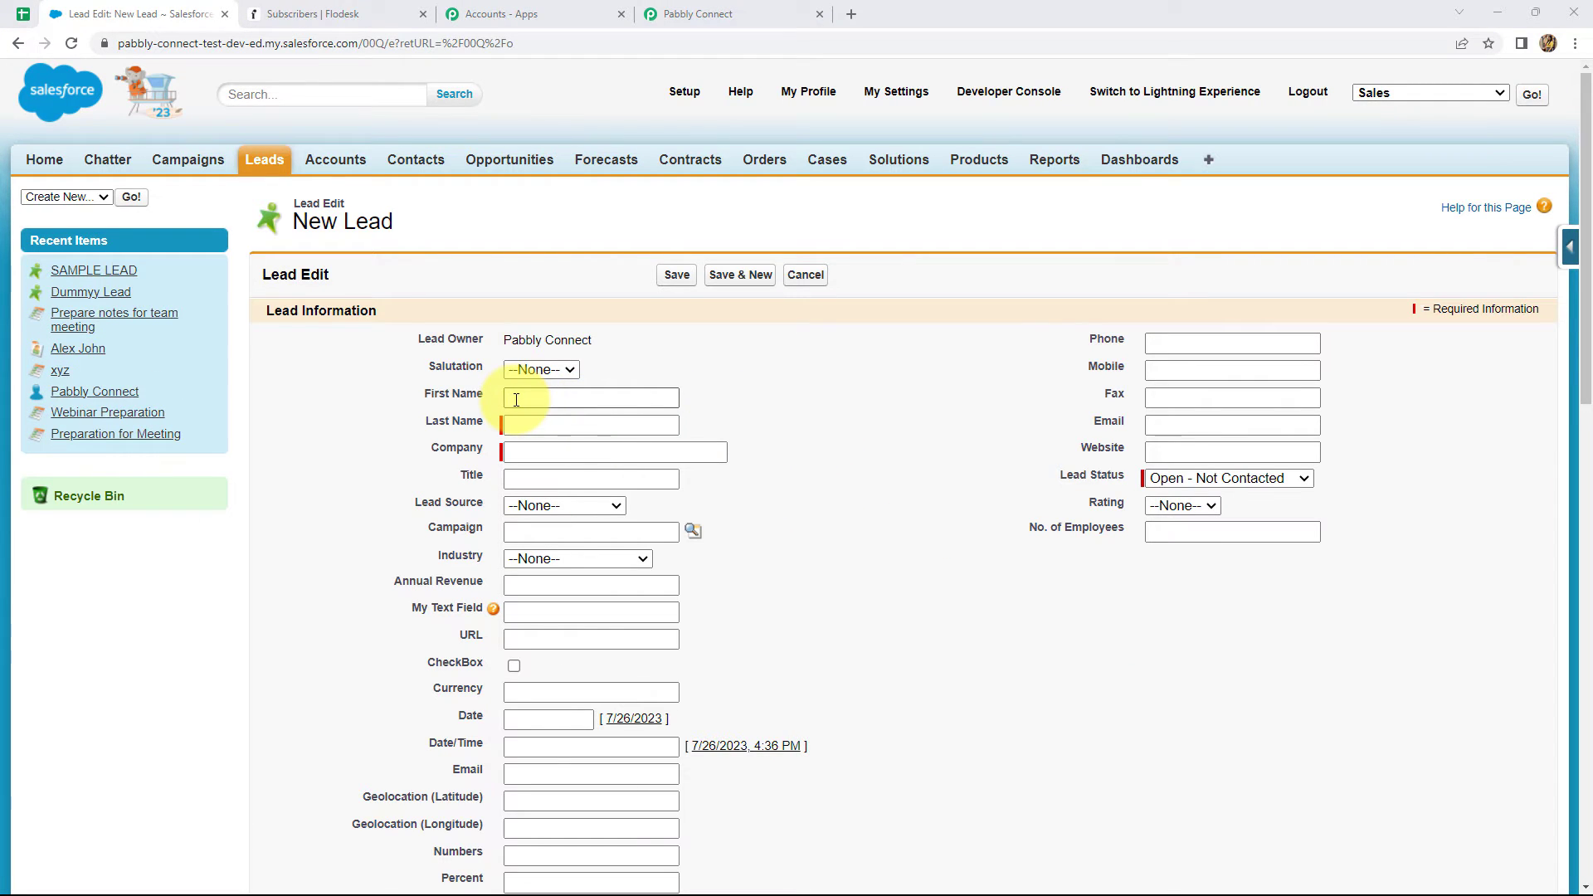
{"action": "left_click", "coordinate": [515, 400]}
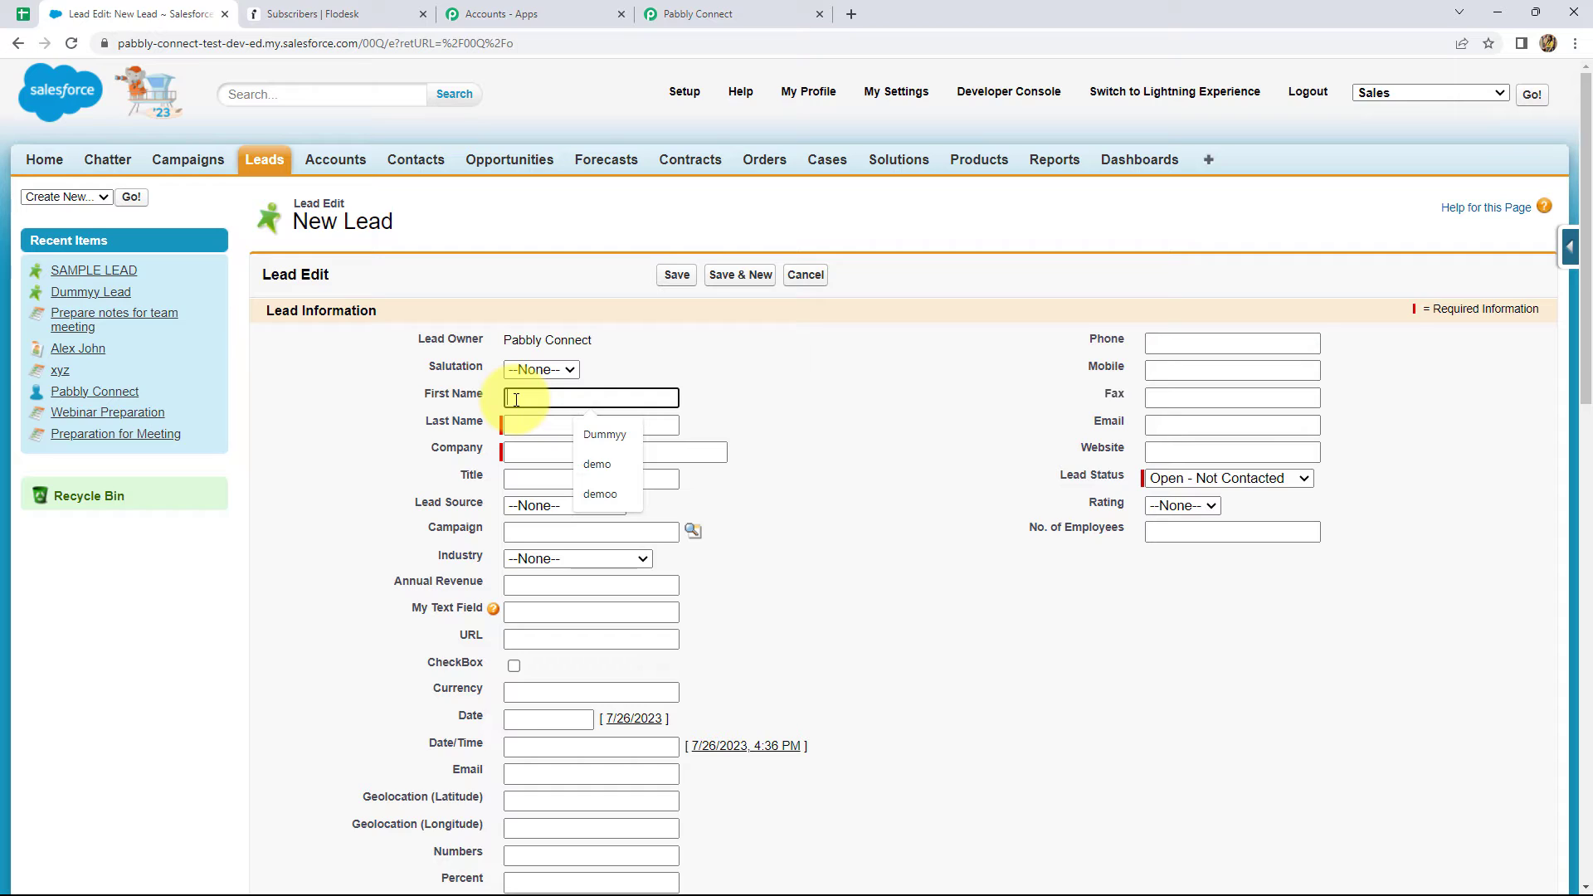
{"action": "type", "text": "demoo"}
{"action": "left_click", "coordinate": [513, 426]}
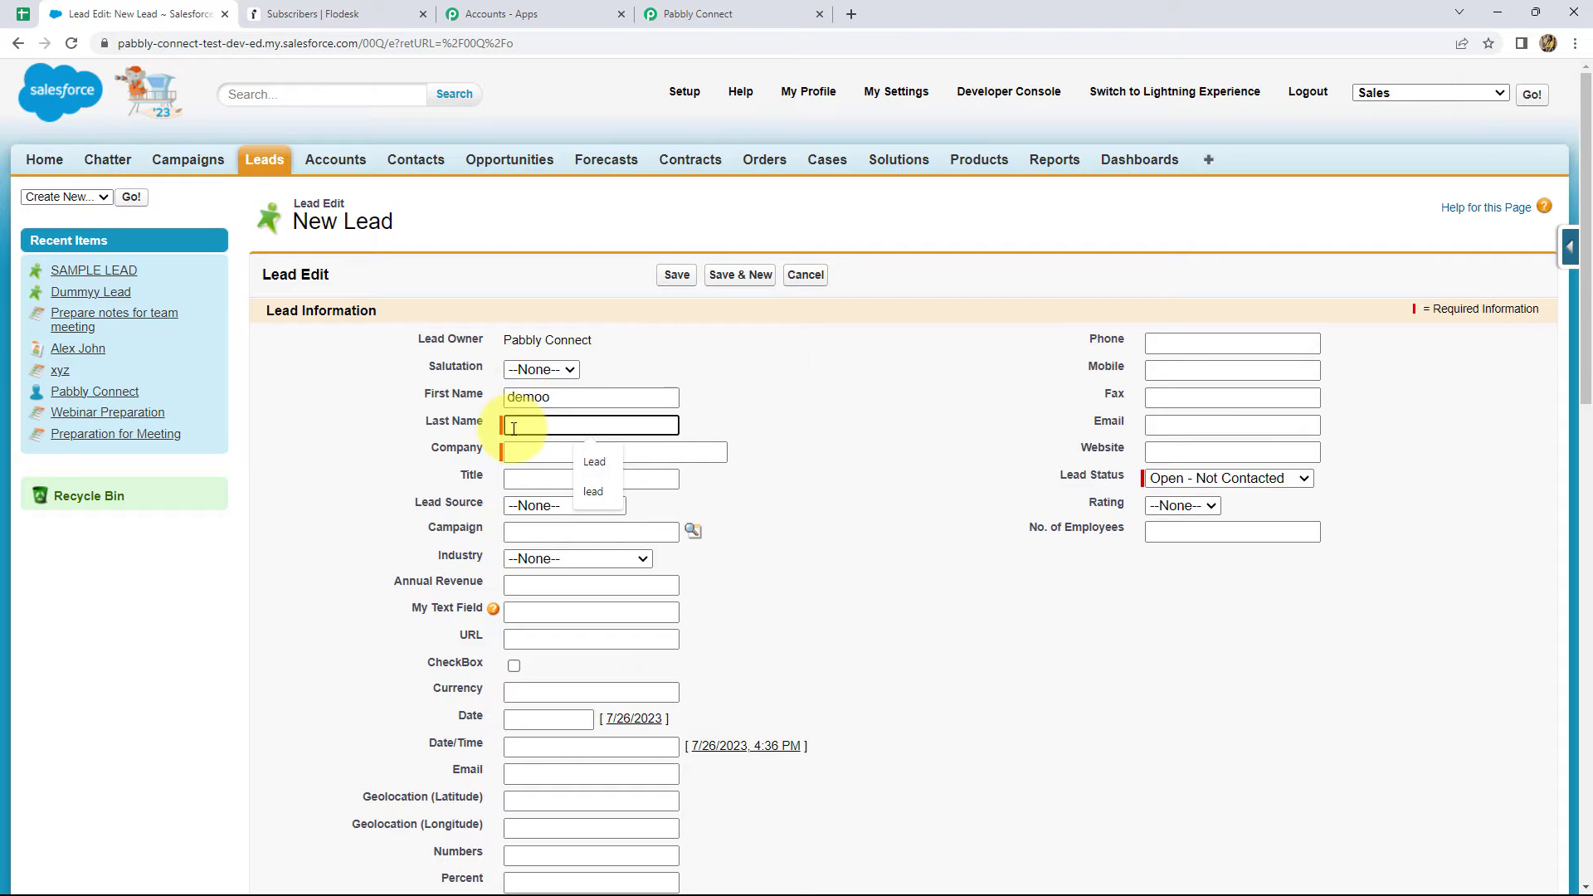
{"action": "type", "text": "lead"}
{"action": "left_click", "coordinate": [523, 455]}
{"action": "type", "text": "ZXC"}
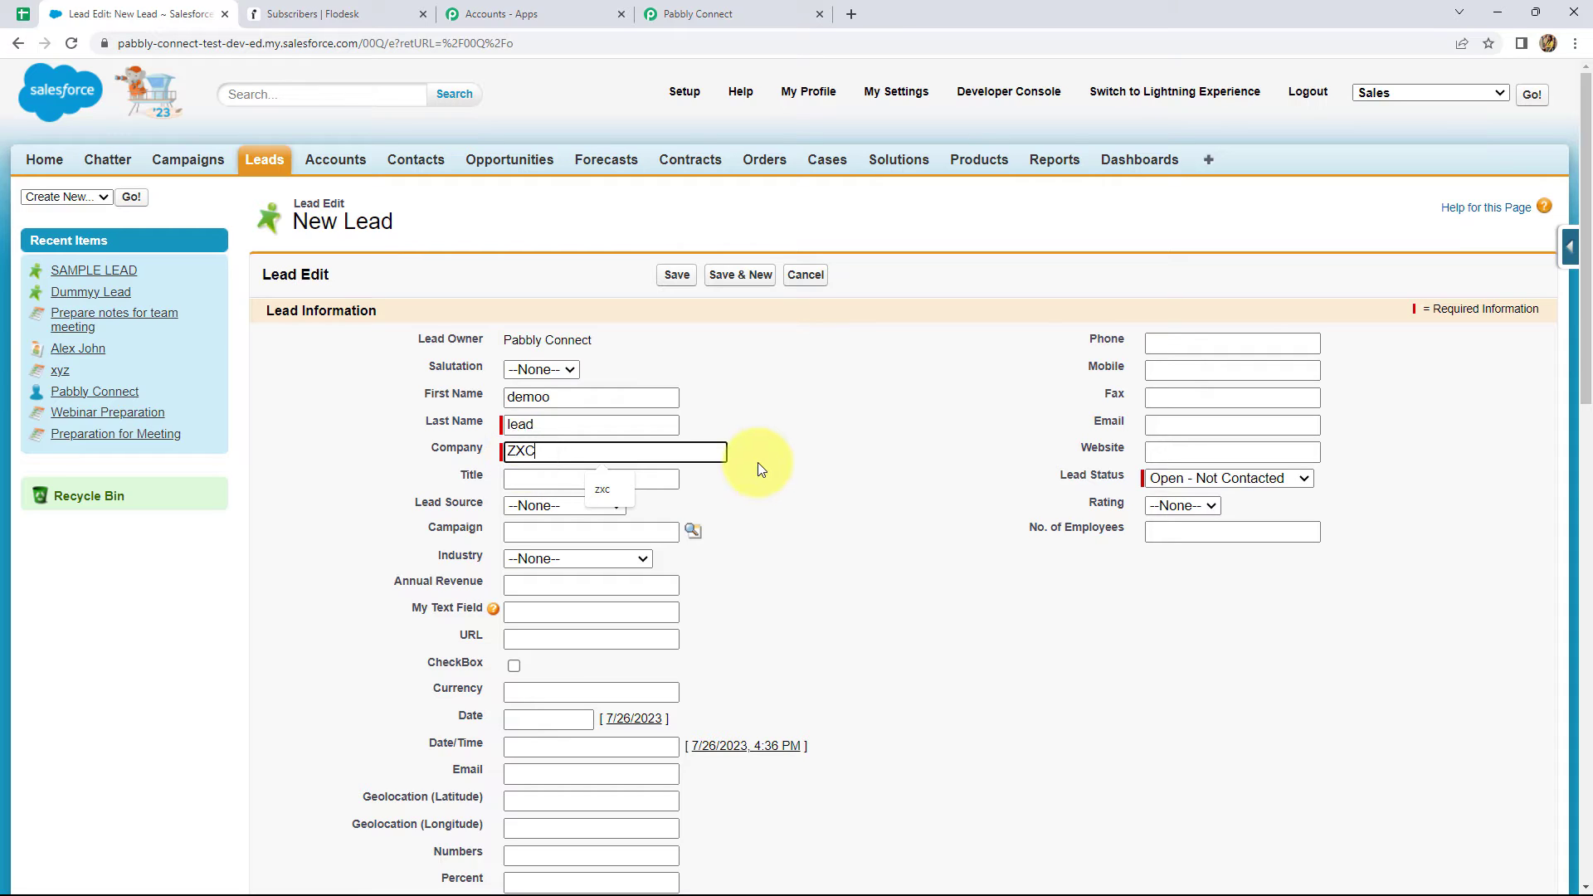
{"action": "left_click", "coordinate": [761, 463]}
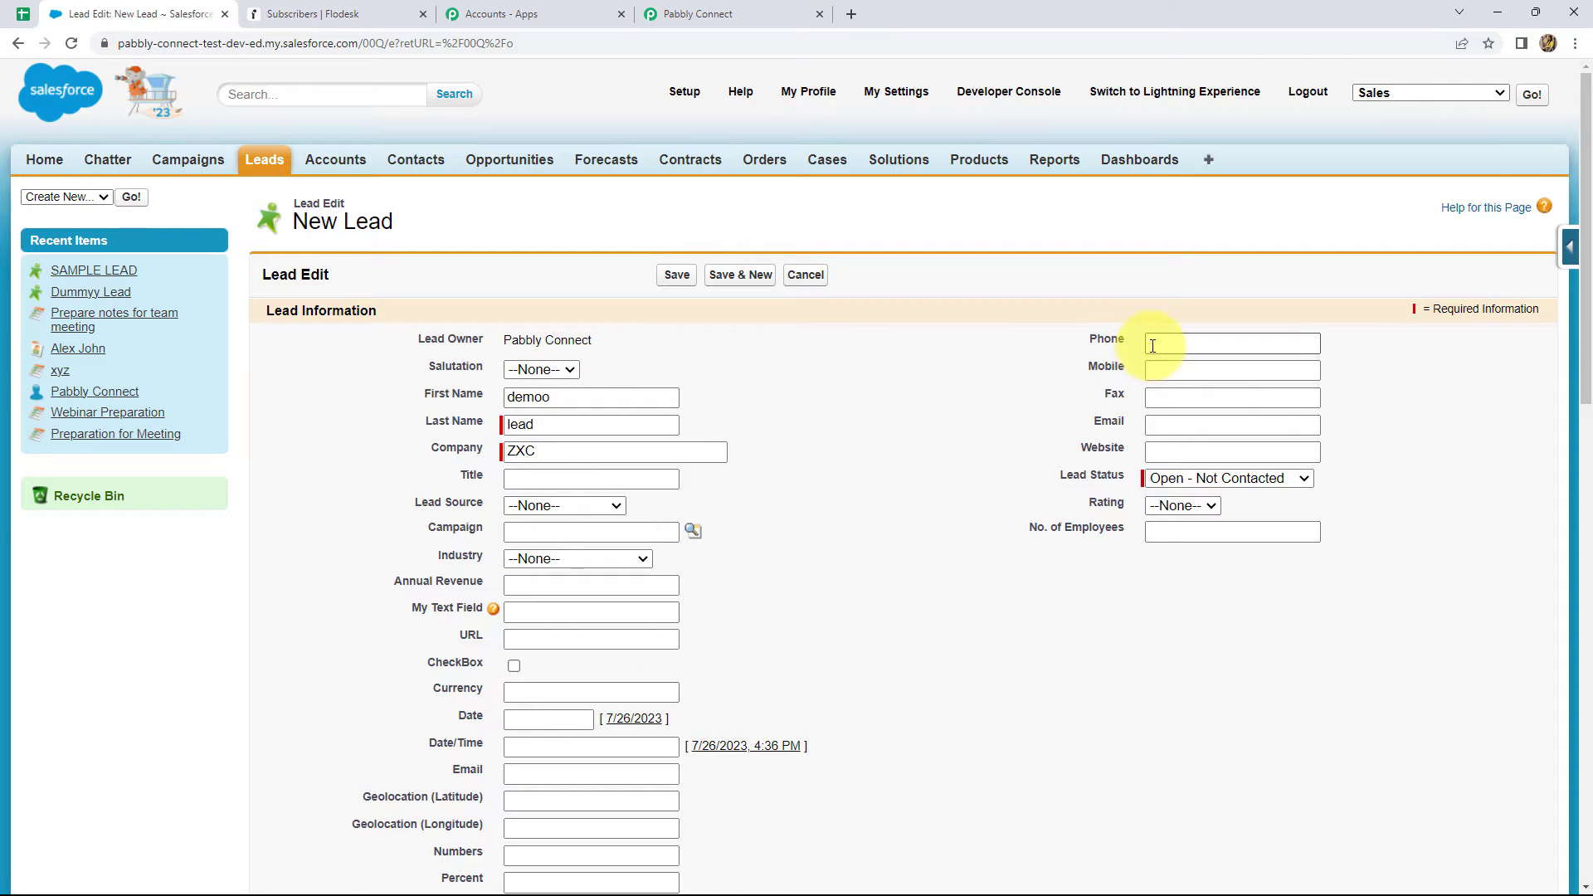
Fill in the new lead's phone number and e-mail address.
{"action": "left_click", "coordinate": [1259, 342]}
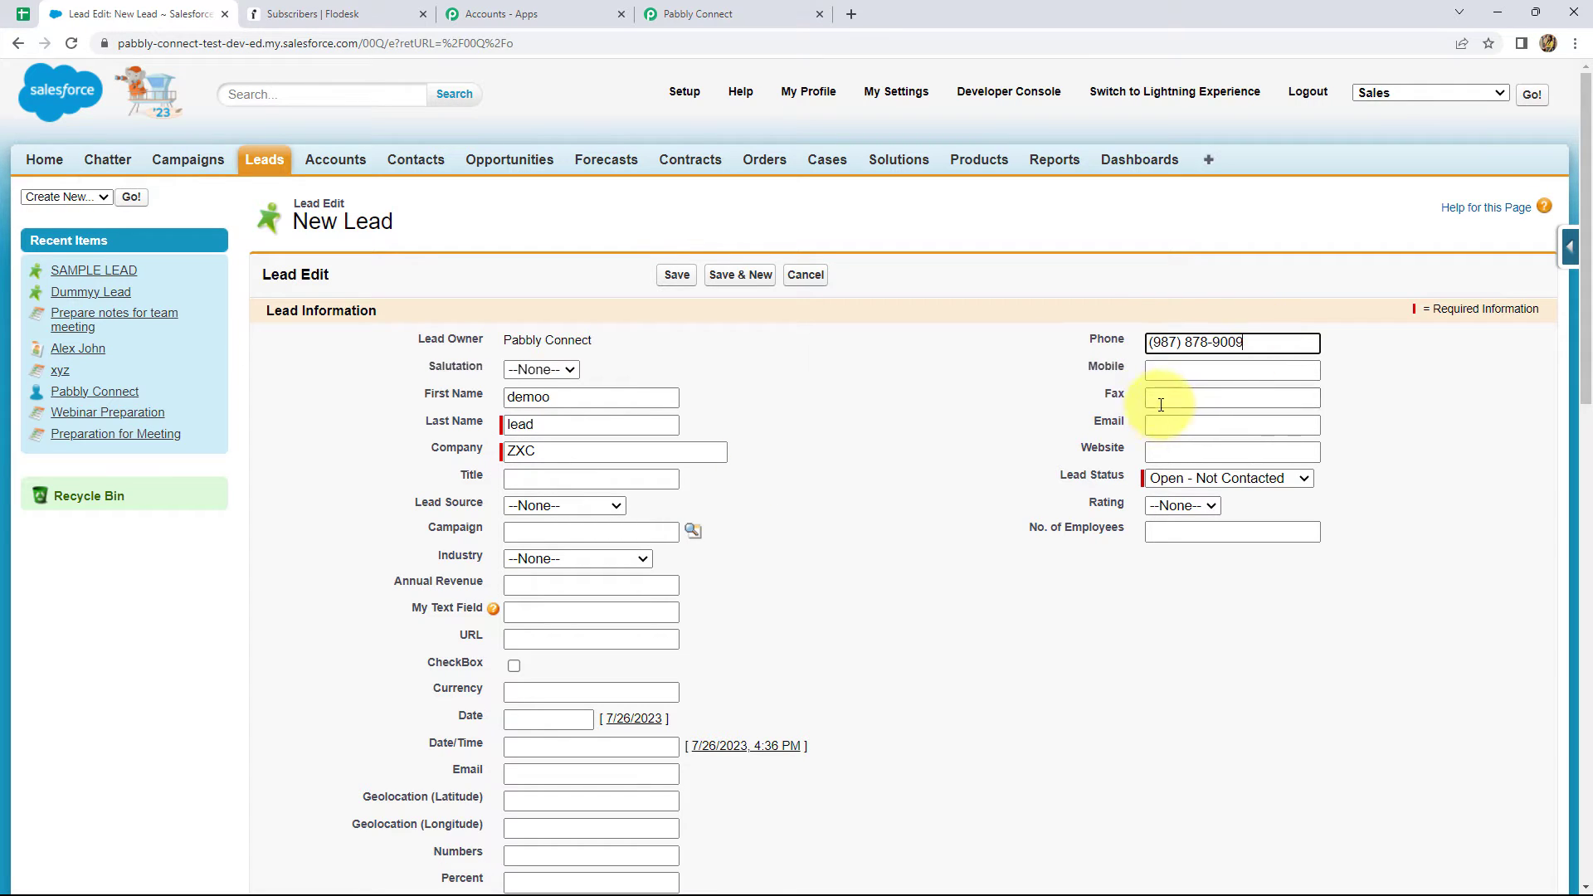
{"action": "left_click", "coordinate": [1163, 425]}
{"action": "left_click", "coordinate": [1290, 491]}
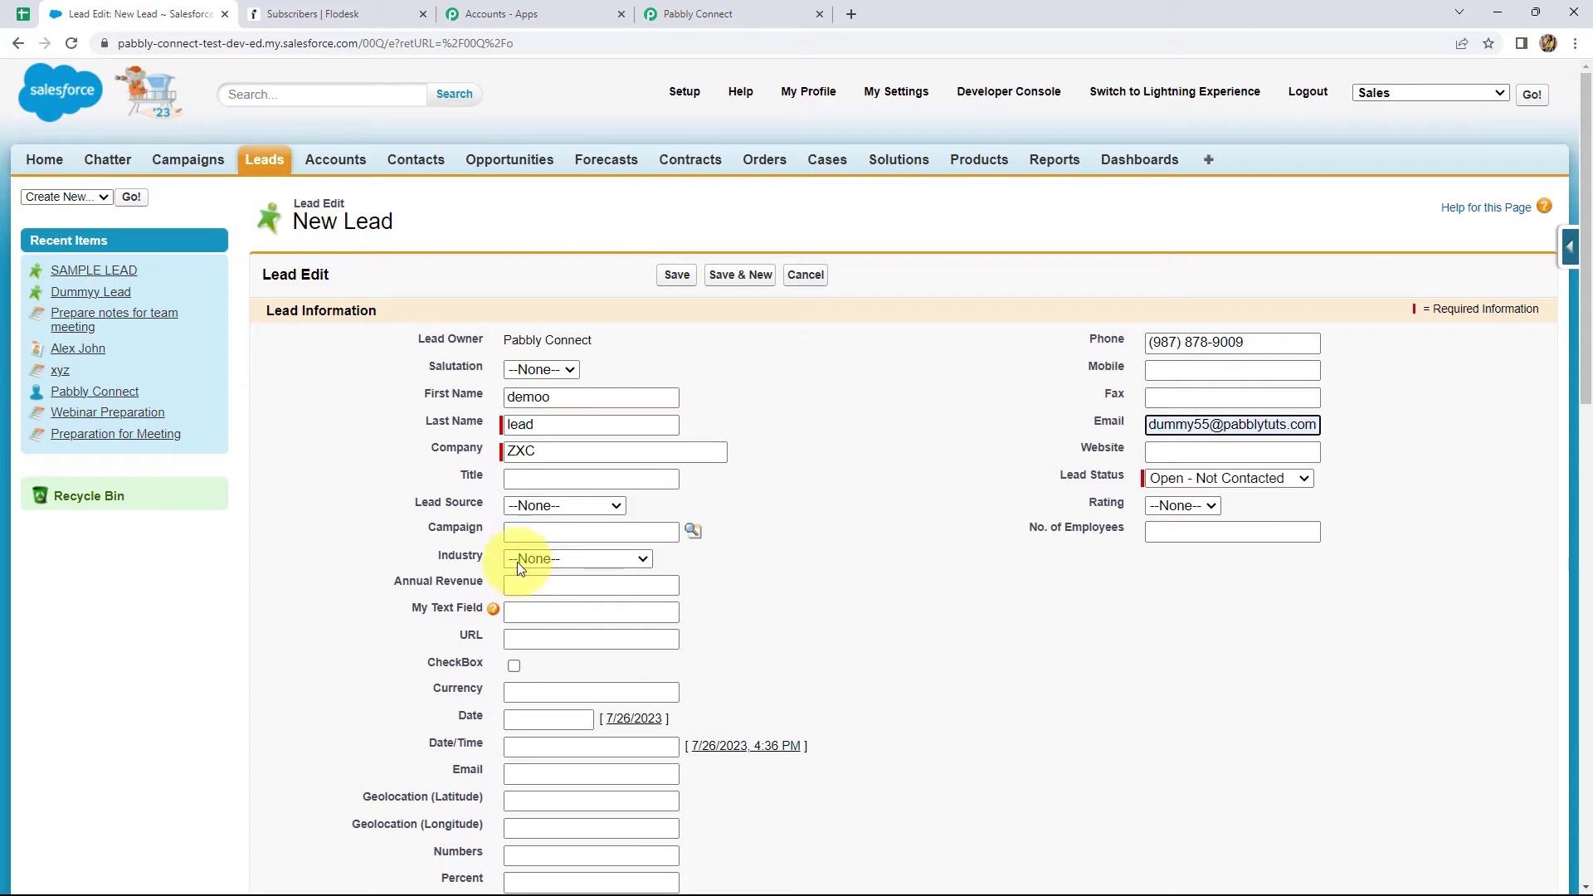
Set the lead's industry to Banking and its annual revenue to 7000000, and save the lead.
{"action": "left_click", "coordinate": [581, 560]}
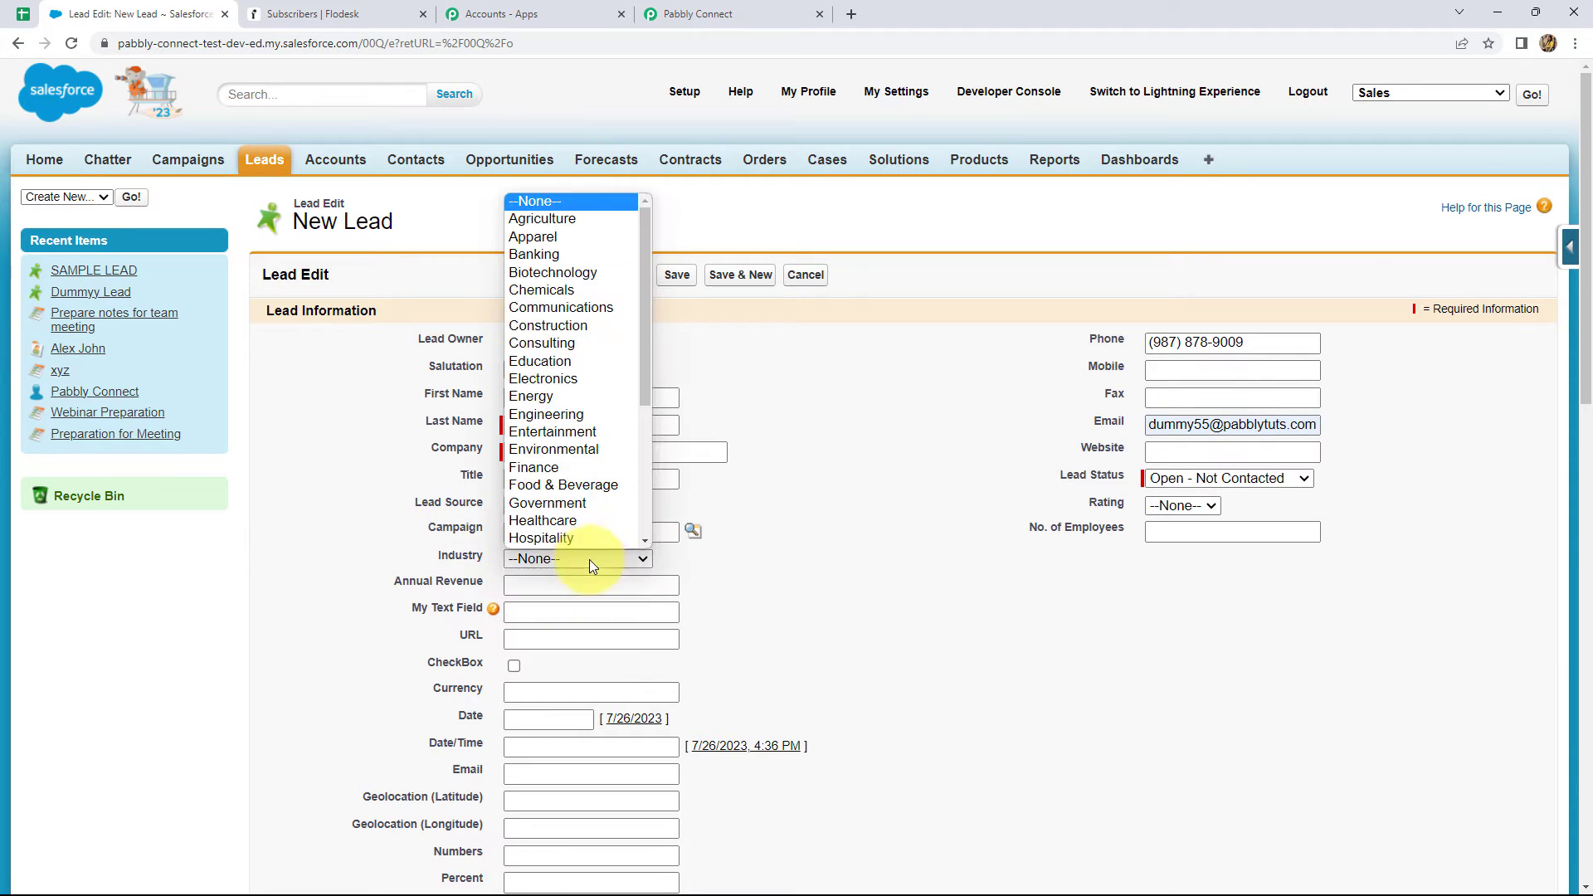
{"action": "left_click", "coordinate": [535, 255]}
{"action": "left_click", "coordinate": [516, 587]}
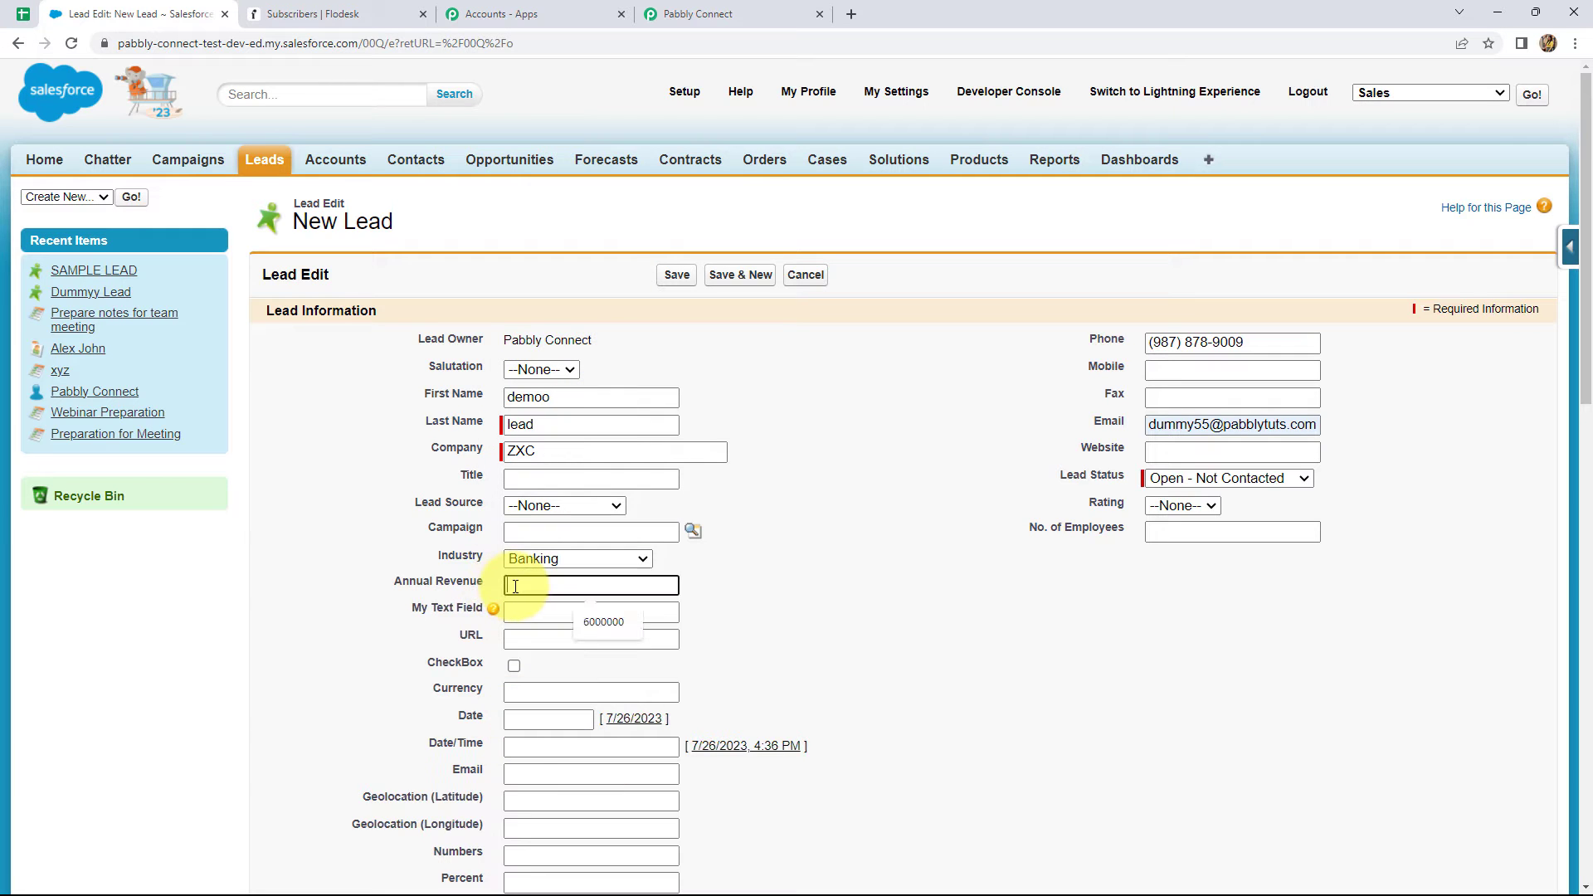
{"action": "type", "text": "7000000"}
{"action": "scroll", "coordinate": [580, 711], "scroll_direction": "down", "scroll_amount": 2}
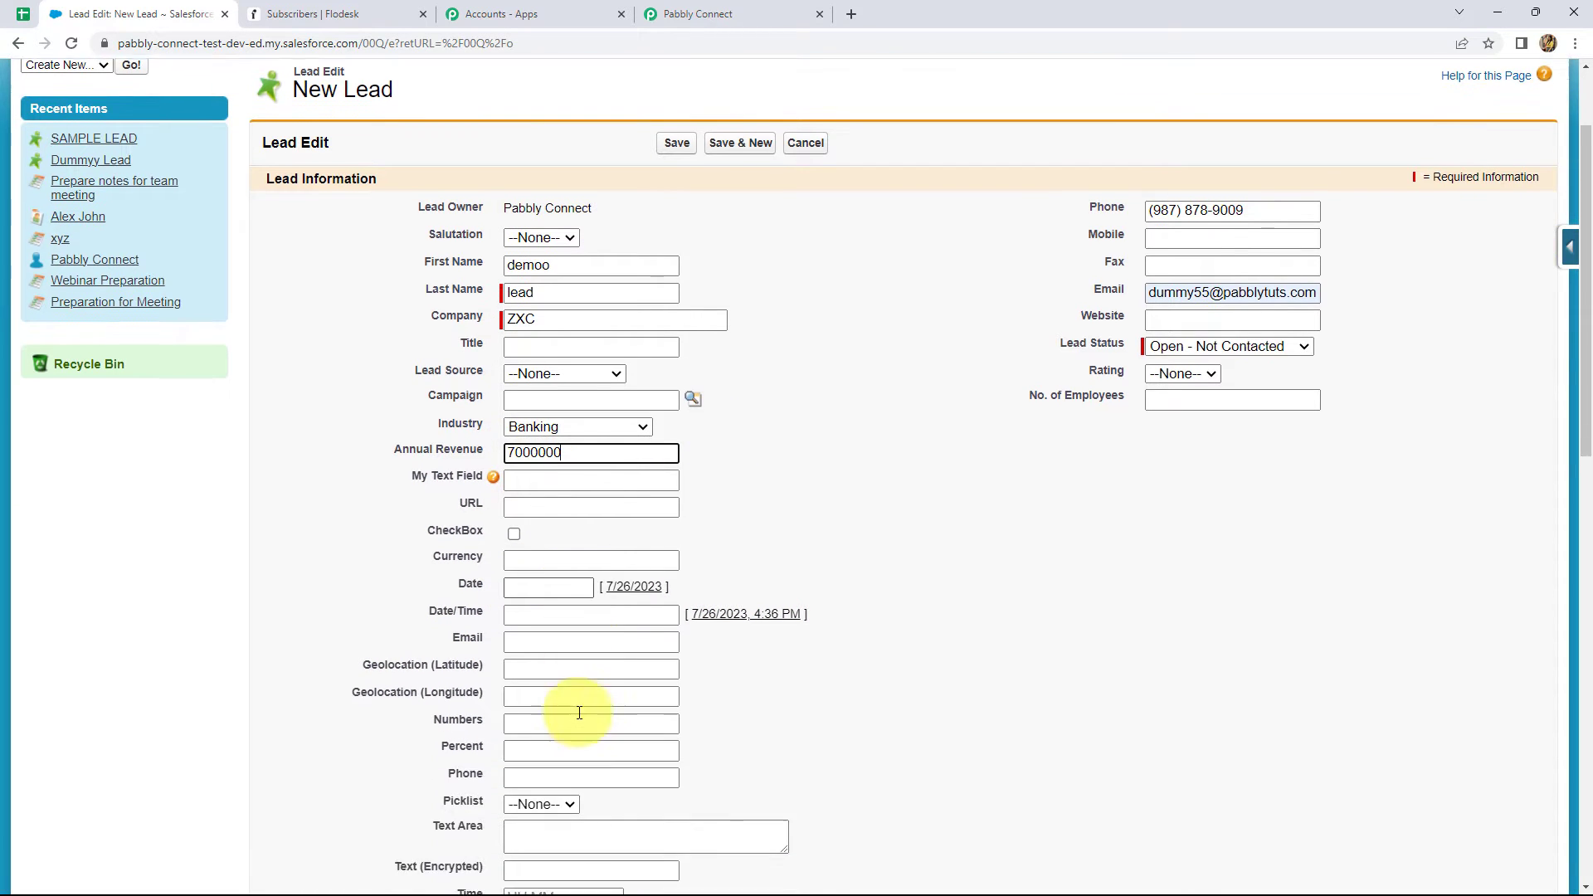
{"action": "scroll", "coordinate": [580, 713], "scroll_direction": "up", "scroll_amount": 2}
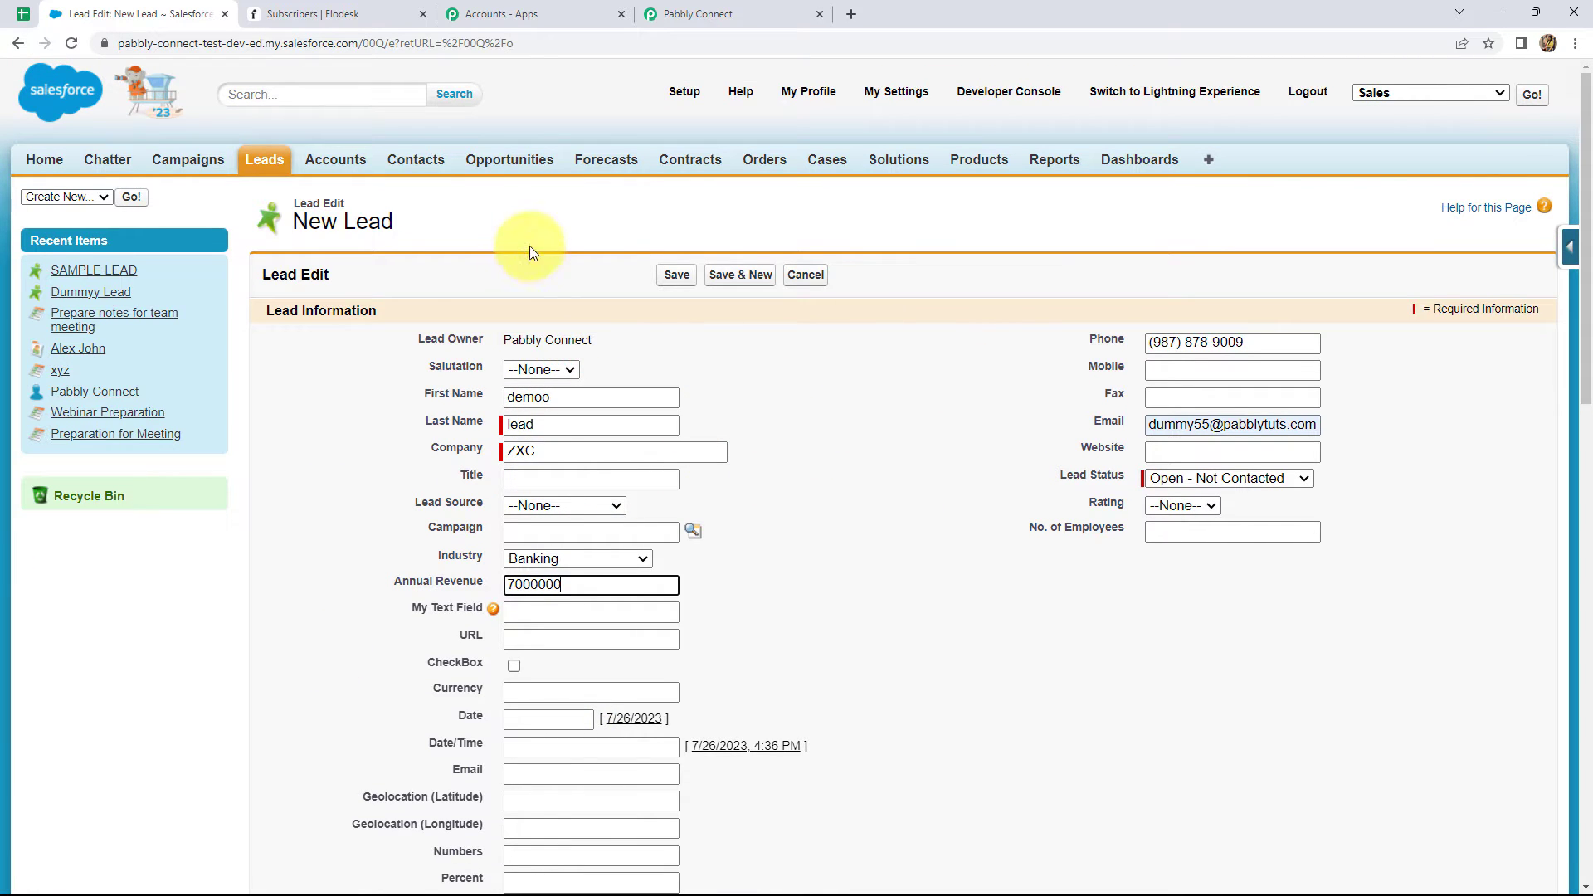
{"action": "left_click", "coordinate": [677, 274]}
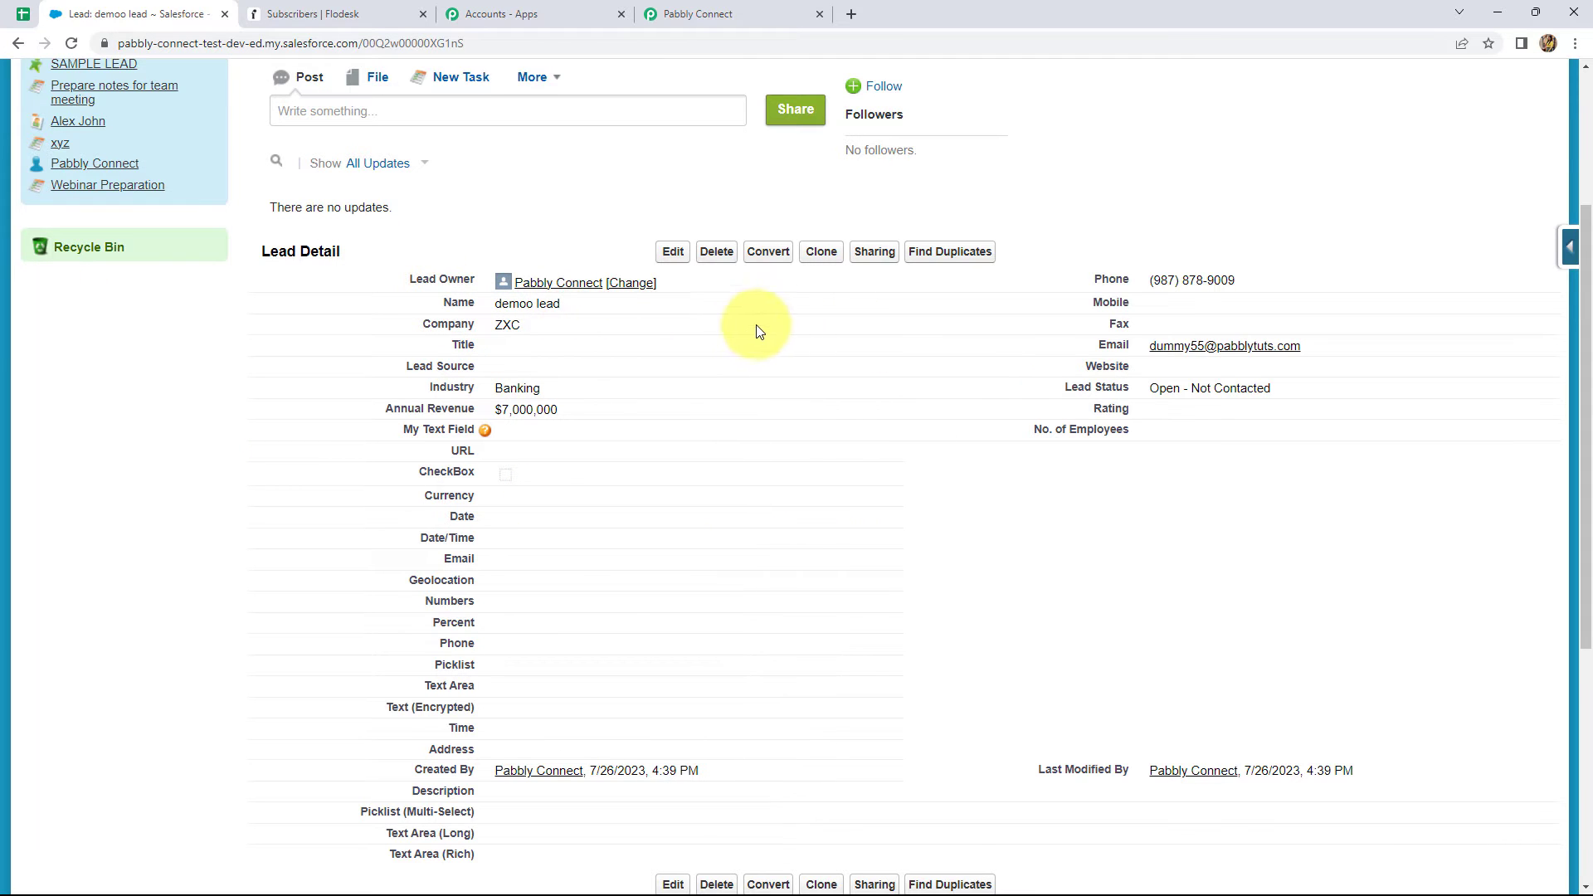
Return to the Pabbly Connect workflow, save the Salesforce trigger with a test request and review the received lead data.
{"action": "scroll", "coordinate": [636, 317], "scroll_direction": "up", "scroll_amount": 2}
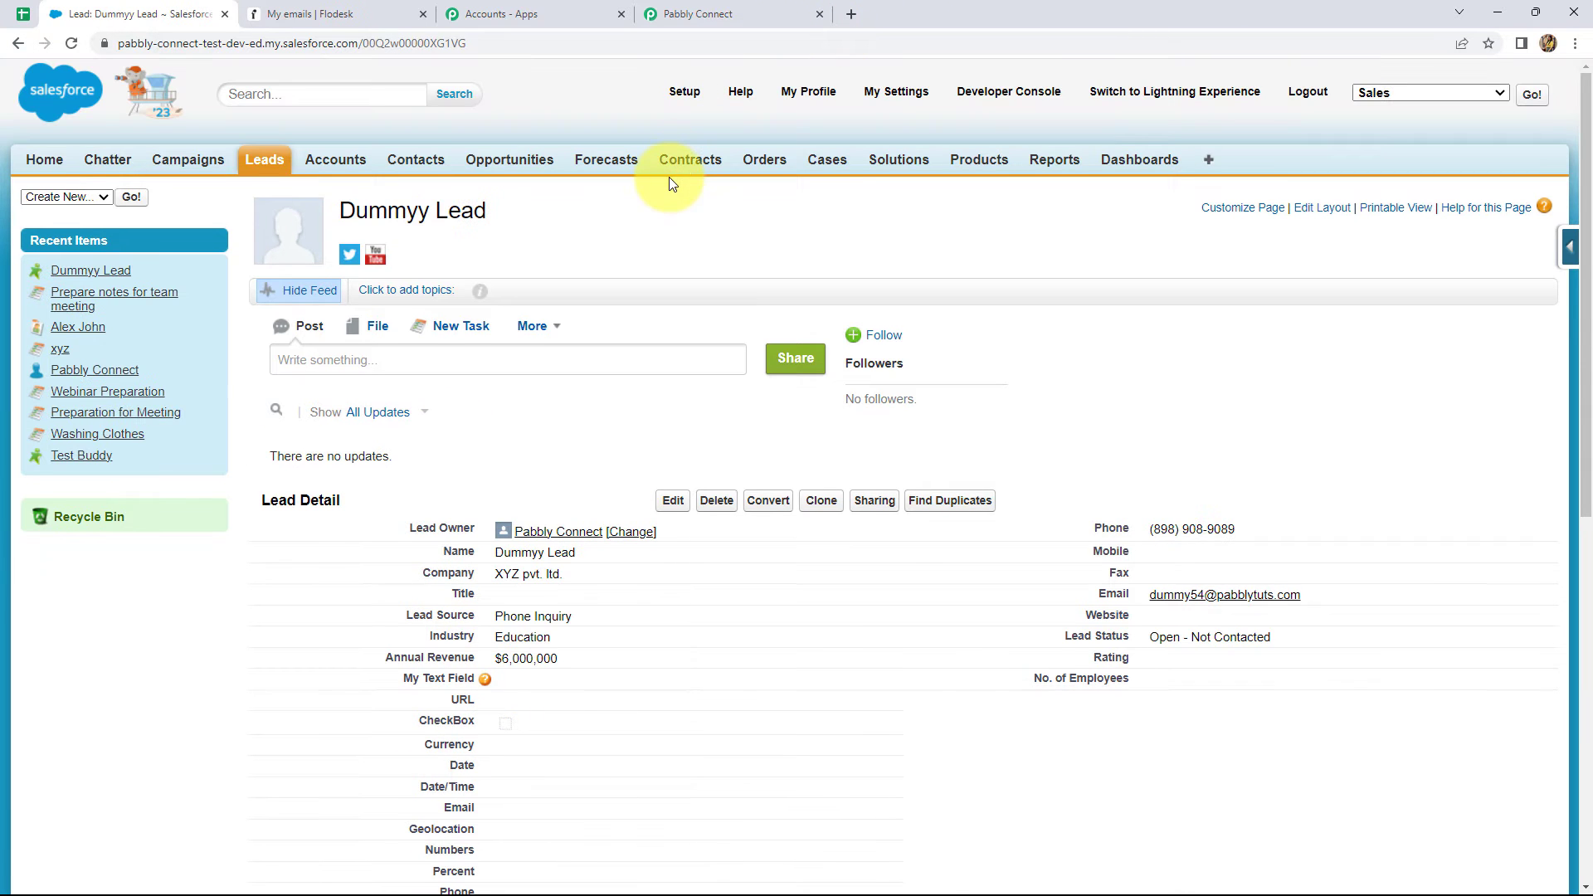
{"action": "left_click", "coordinate": [690, 18]}
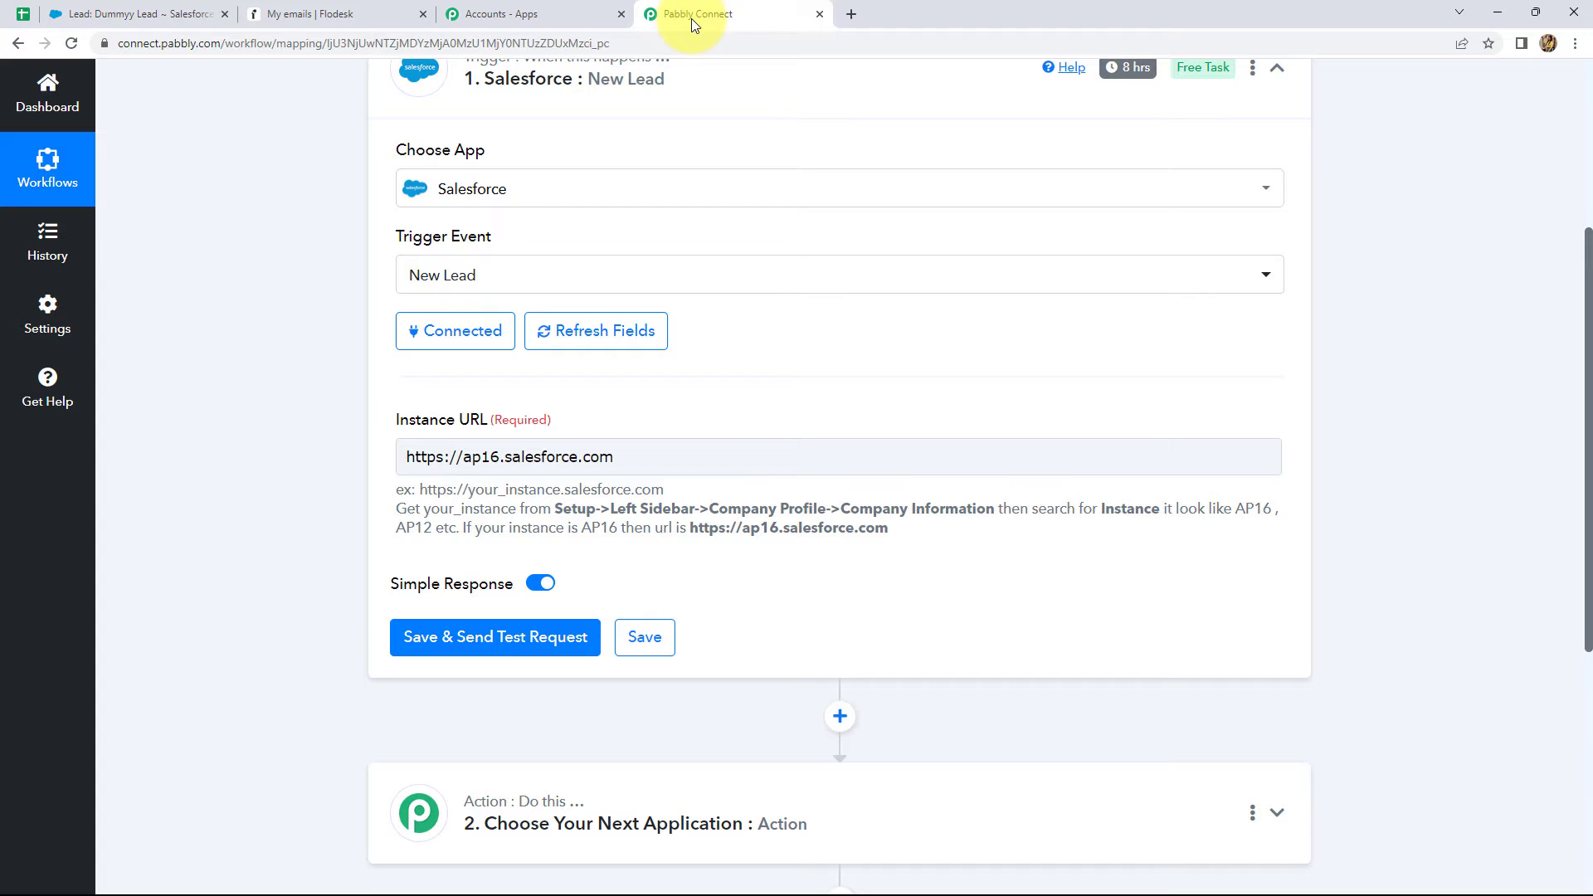
{"action": "left_click", "coordinate": [564, 641]}
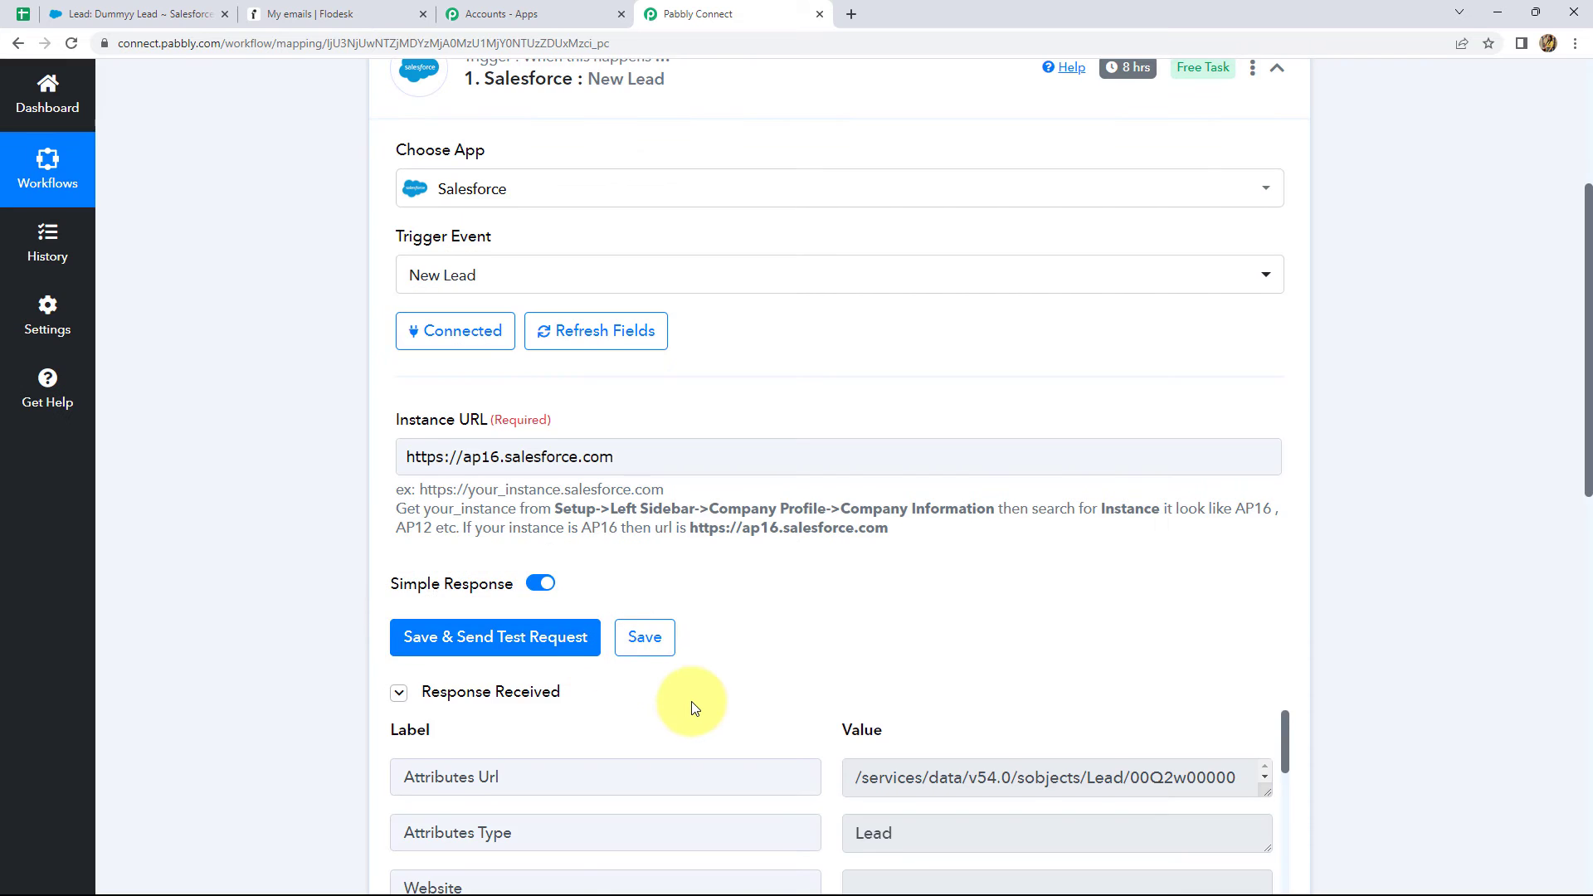
{"action": "scroll", "coordinate": [693, 701], "scroll_direction": "down", "scroll_amount": 3}
{"action": "scroll", "coordinate": [921, 751], "scroll_direction": "down", "scroll_amount": 4}
{"action": "scroll", "coordinate": [923, 751], "scroll_direction": "down", "scroll_amount": 10}
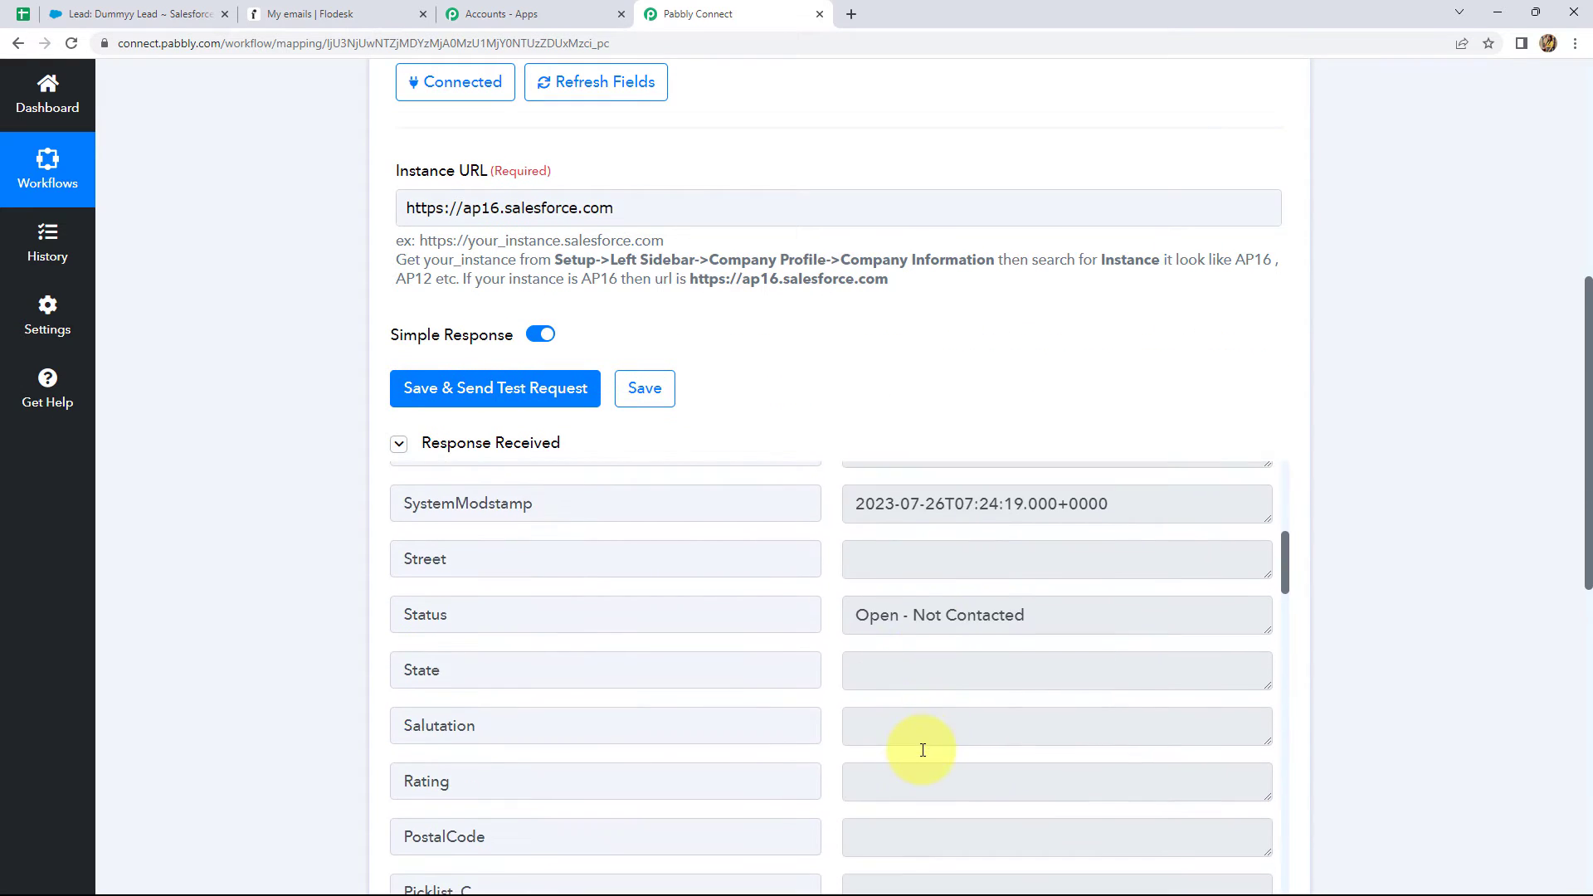
{"action": "scroll", "coordinate": [921, 750], "scroll_direction": "down", "scroll_amount": 10}
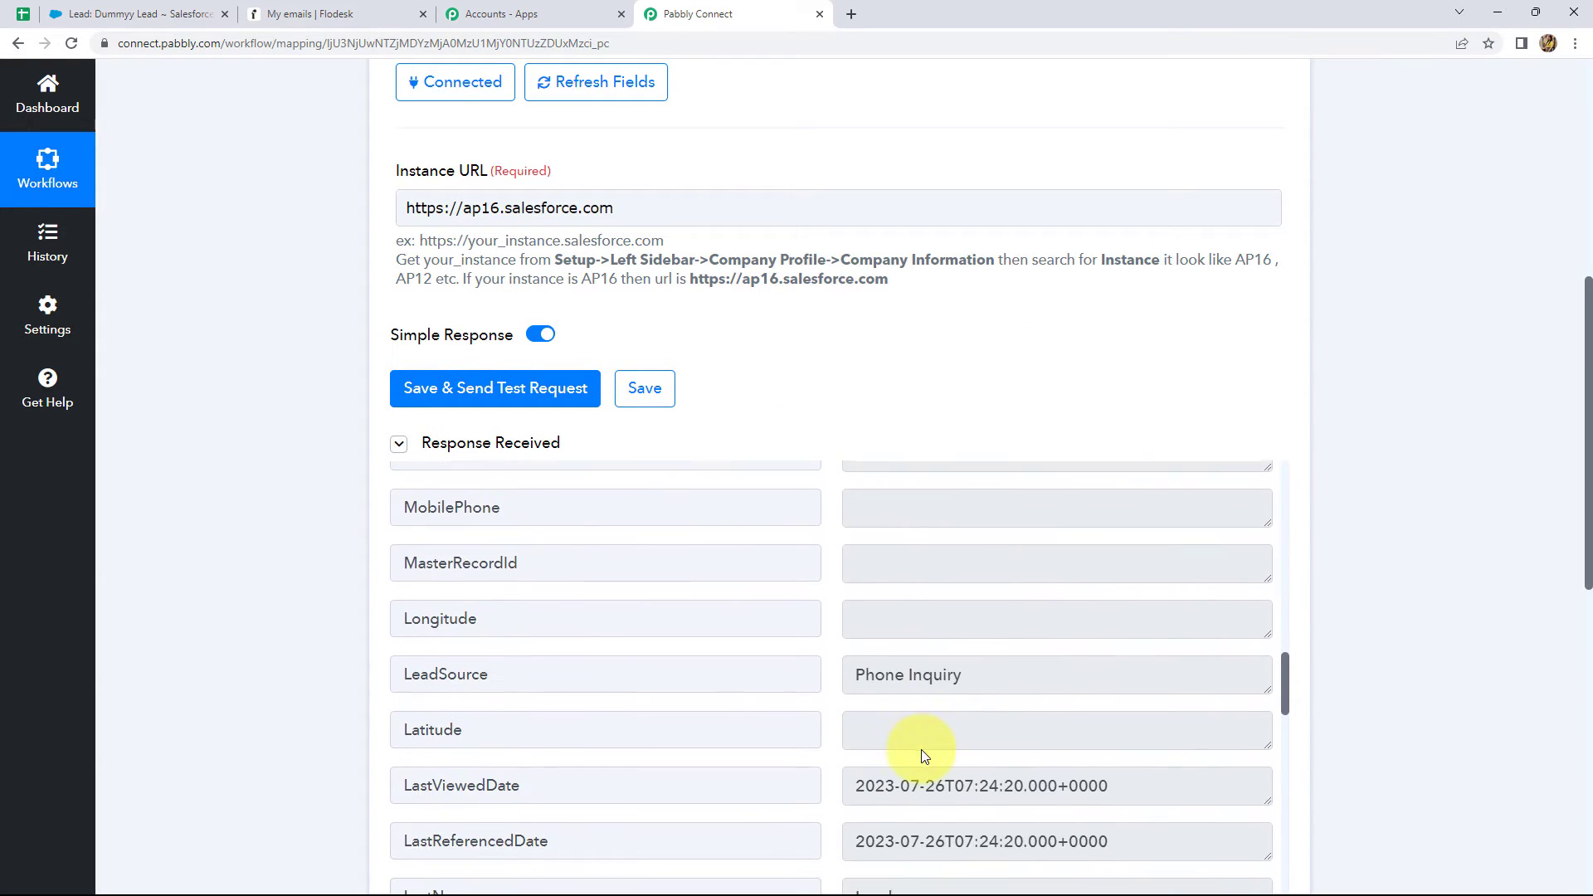
{"action": "scroll", "coordinate": [921, 750], "scroll_direction": "up", "scroll_amount": 12}
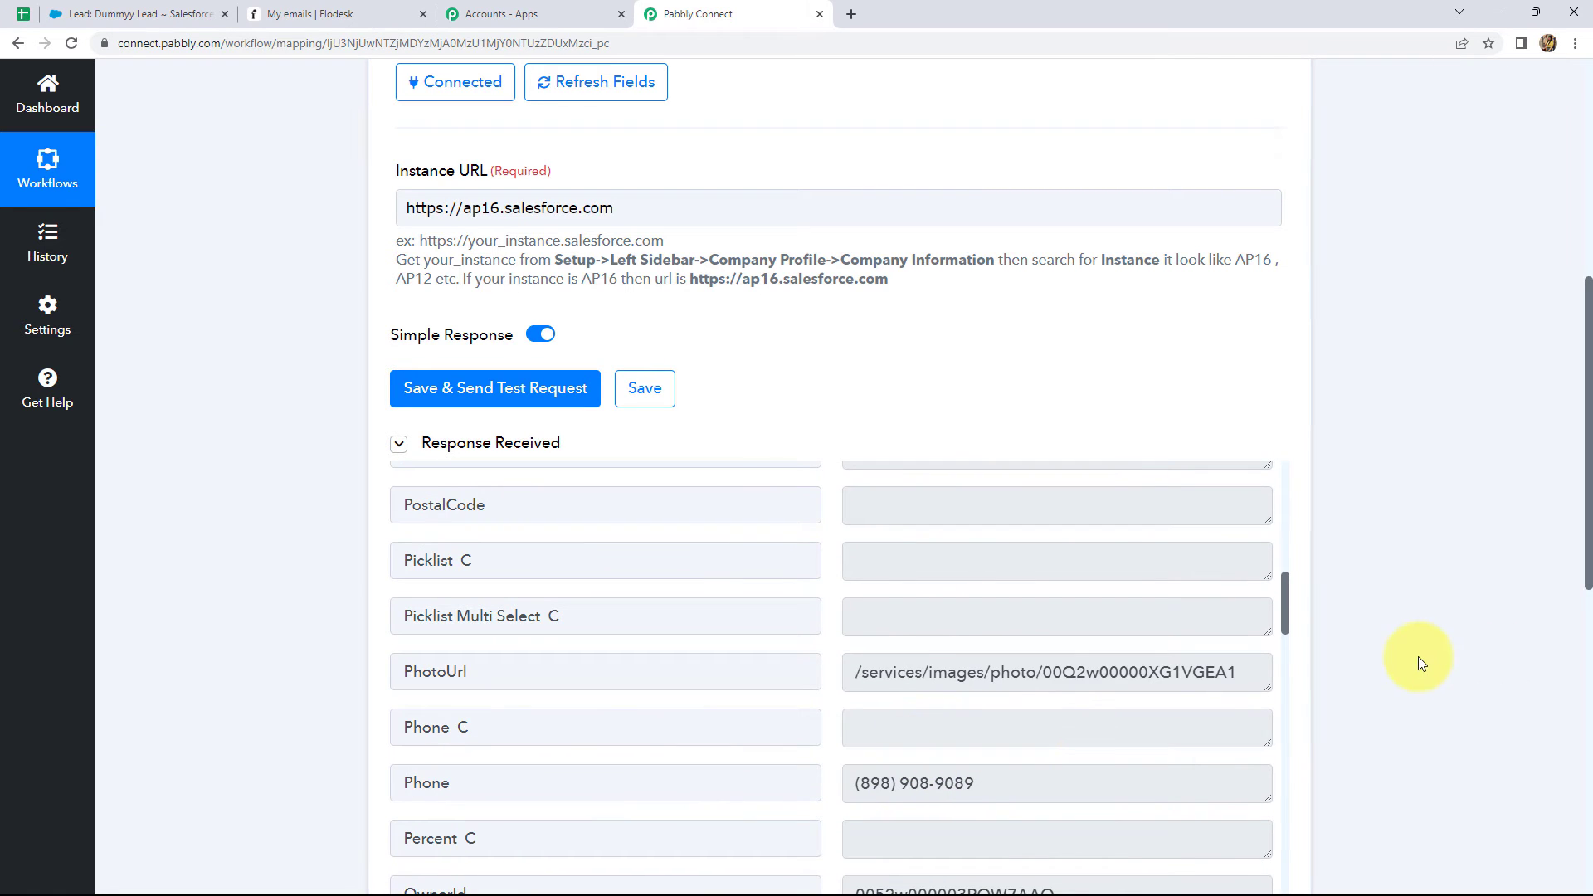
Choose Flodesk as the workflow's action app and Create/Update Subscriber as its action event.
{"action": "scroll", "coordinate": [1467, 639], "scroll_direction": "down", "scroll_amount": 5}
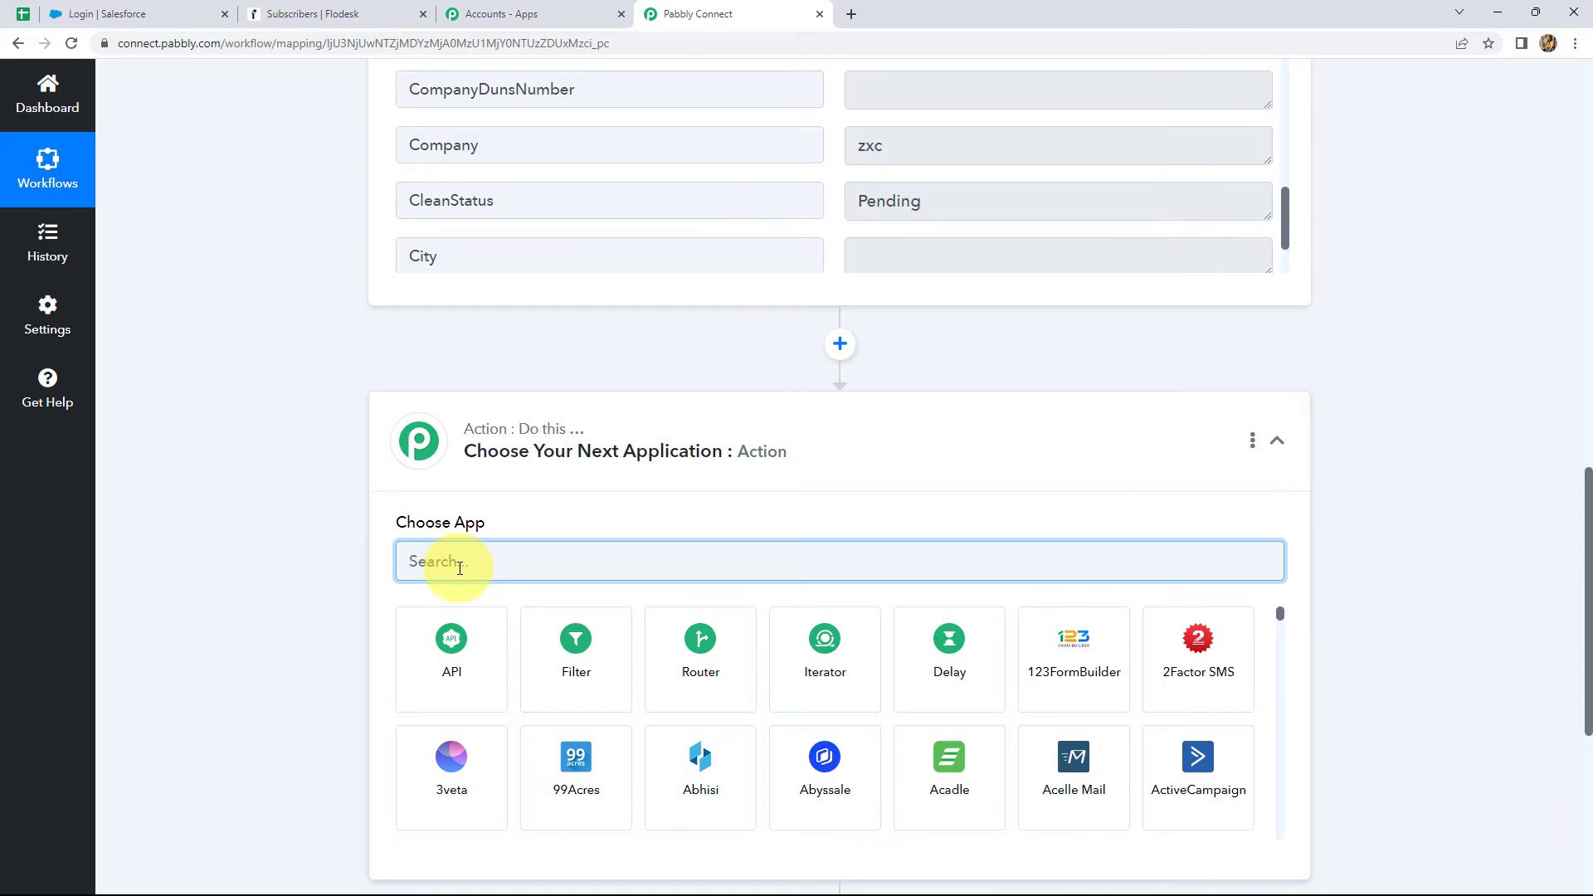
{"action": "type", "text": "Flode"}
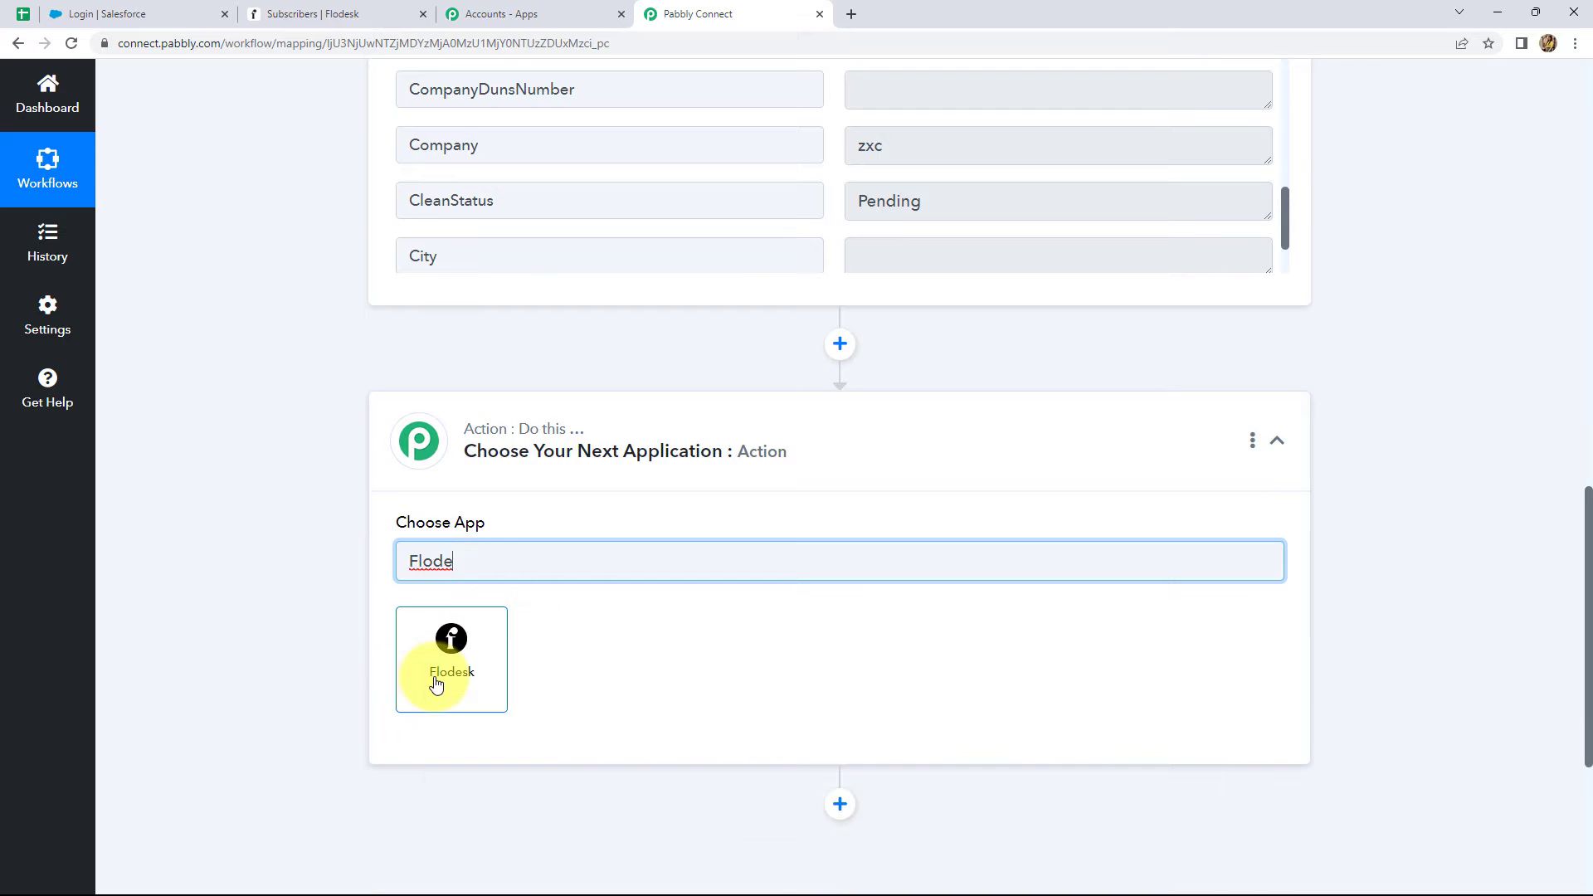
{"action": "left_click", "coordinate": [436, 674]}
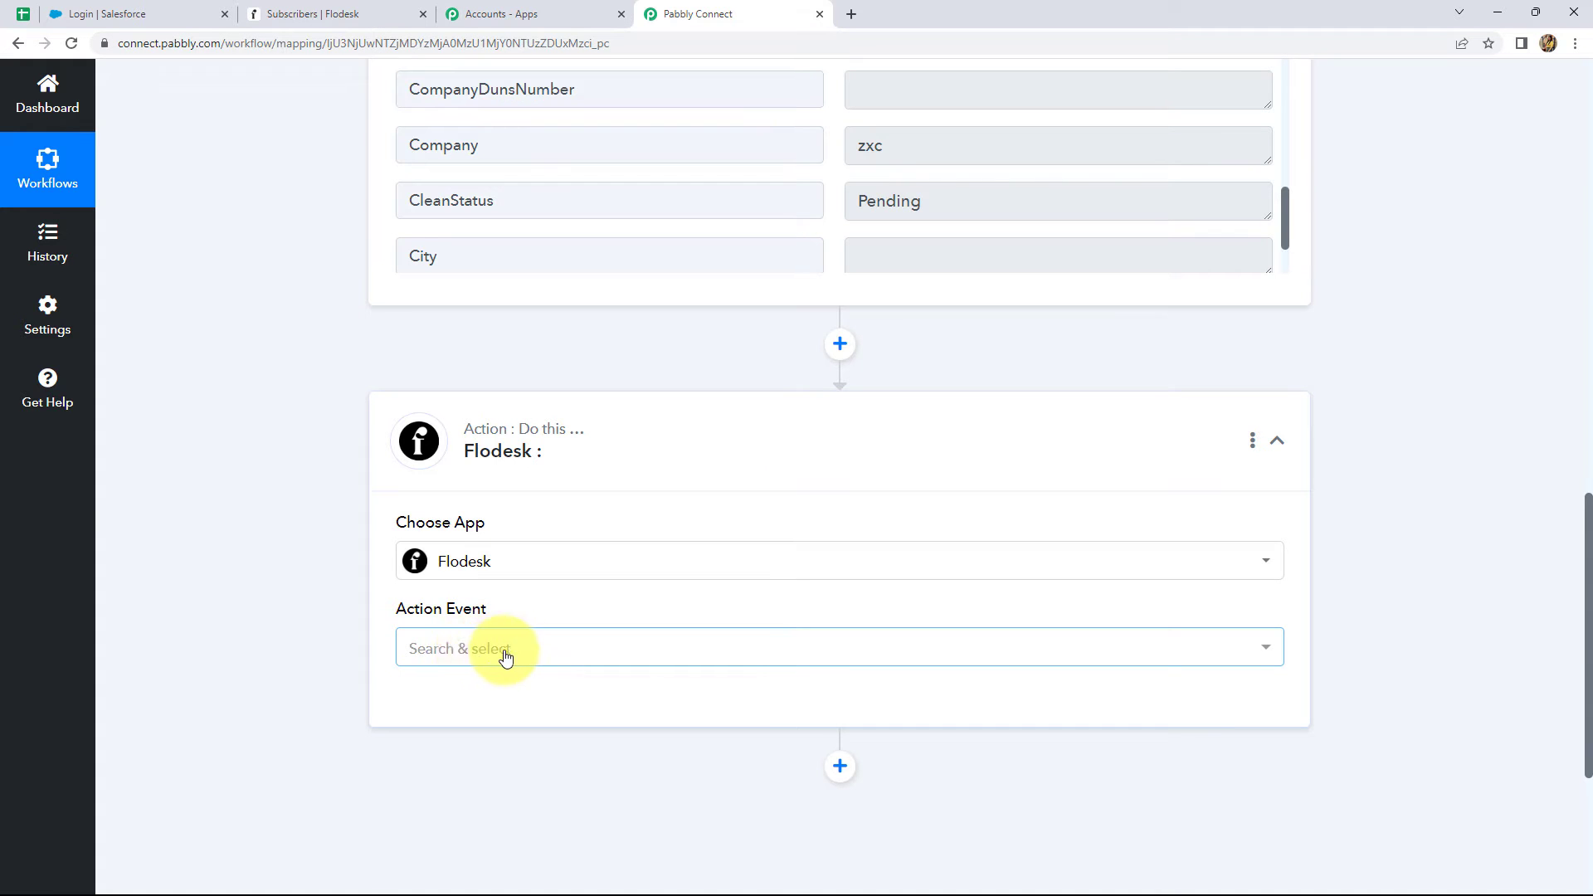
{"action": "left_click", "coordinate": [459, 648]}
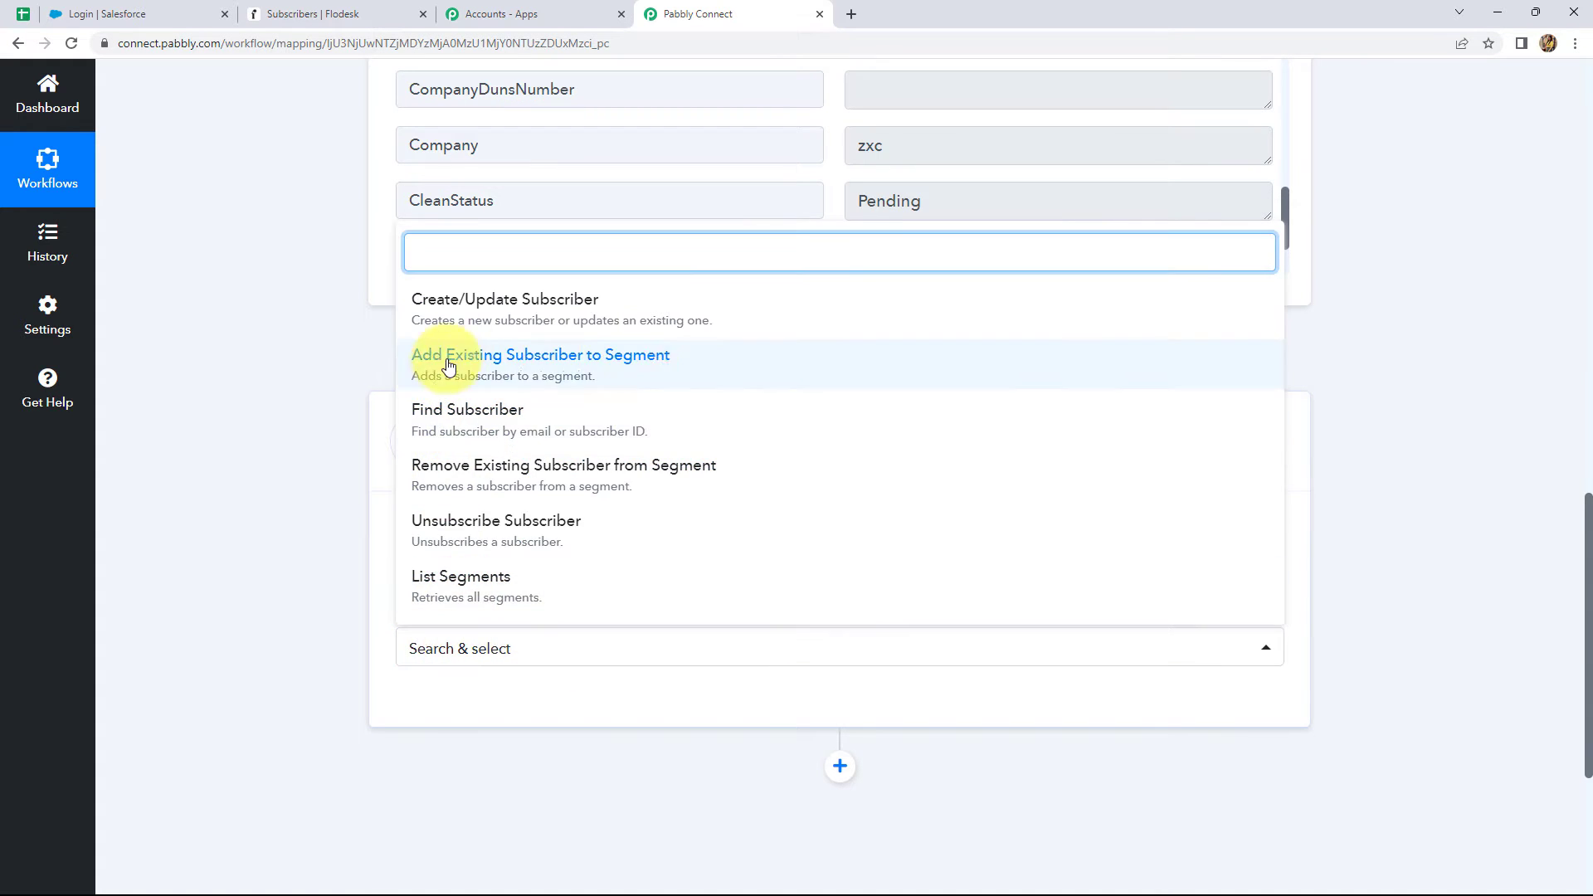
{"action": "left_click", "coordinate": [491, 310]}
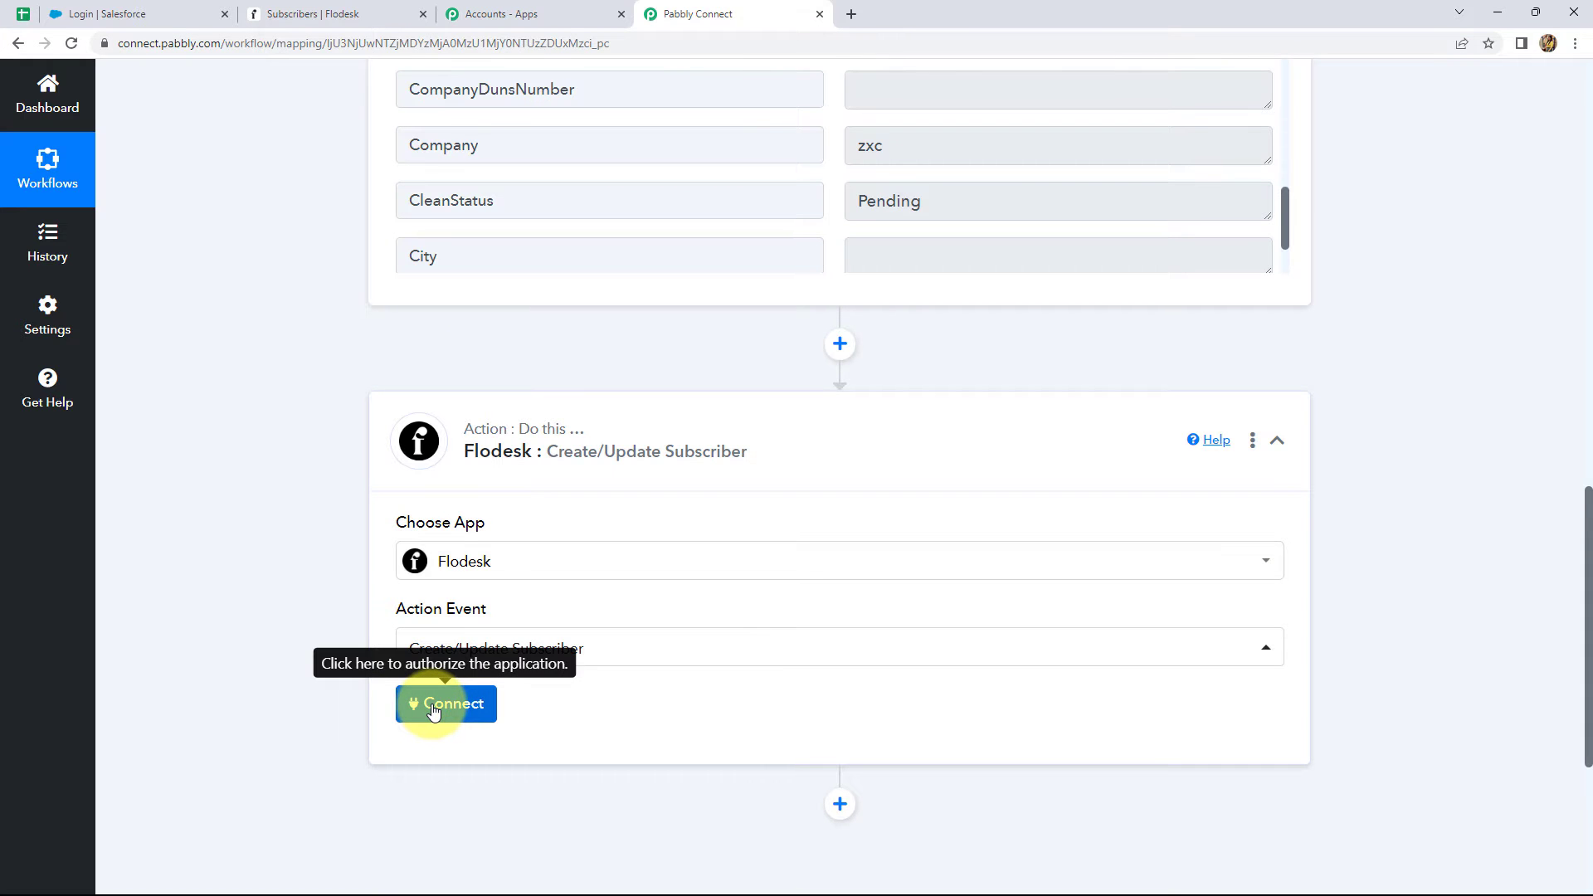
Connect the action to Flodesk through a new connection, Flodesk #4, logging in and allowing Pabbly access to the account.
{"action": "left_click", "coordinate": [433, 711]}
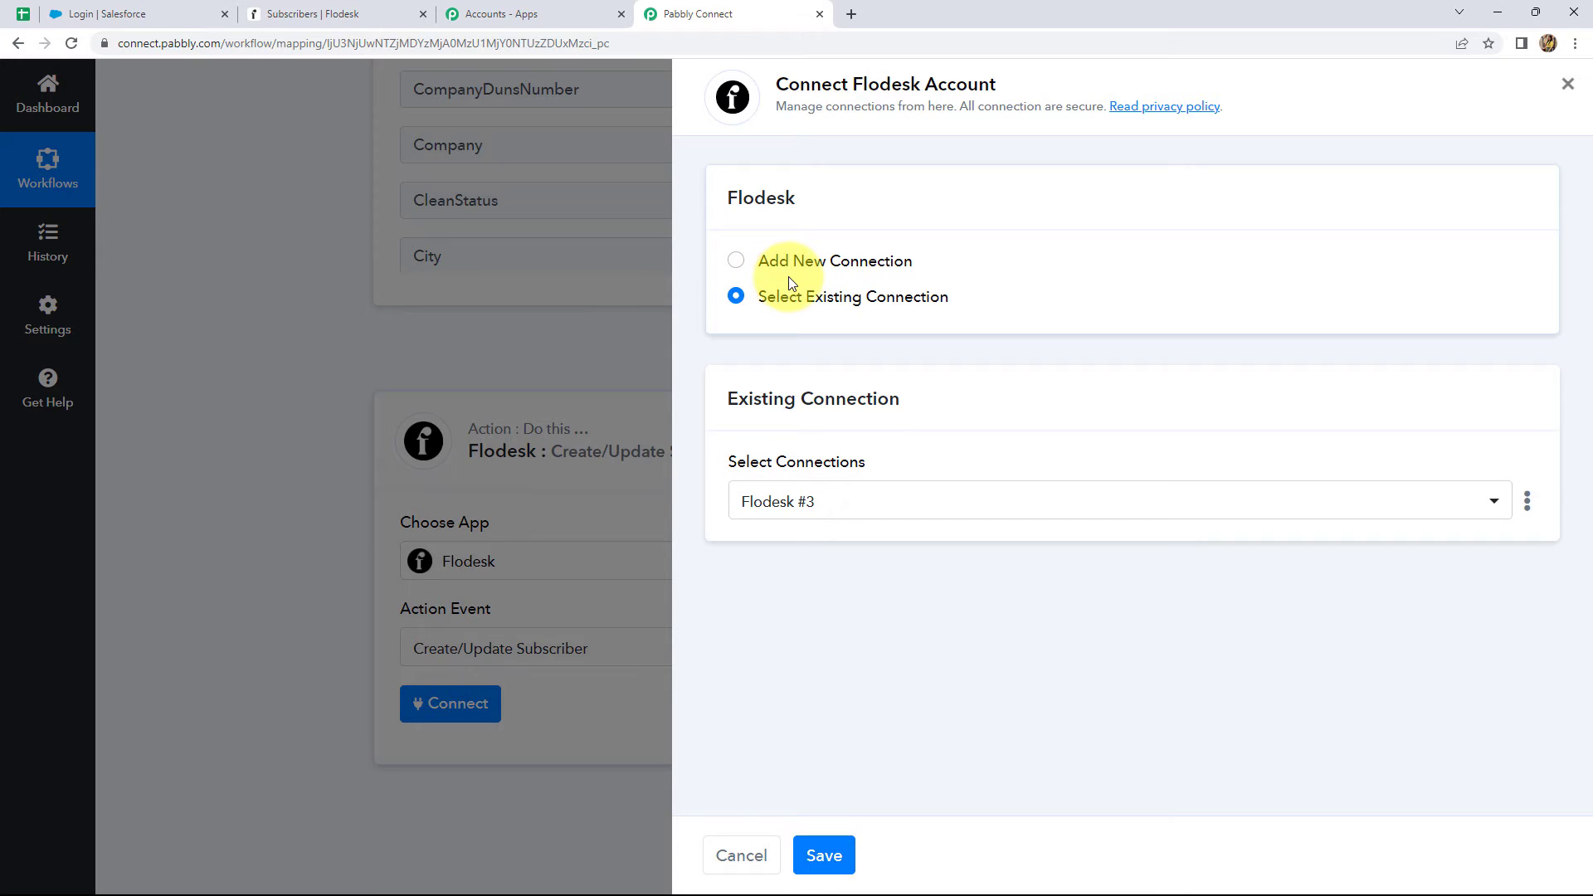
{"action": "left_click", "coordinate": [739, 262]}
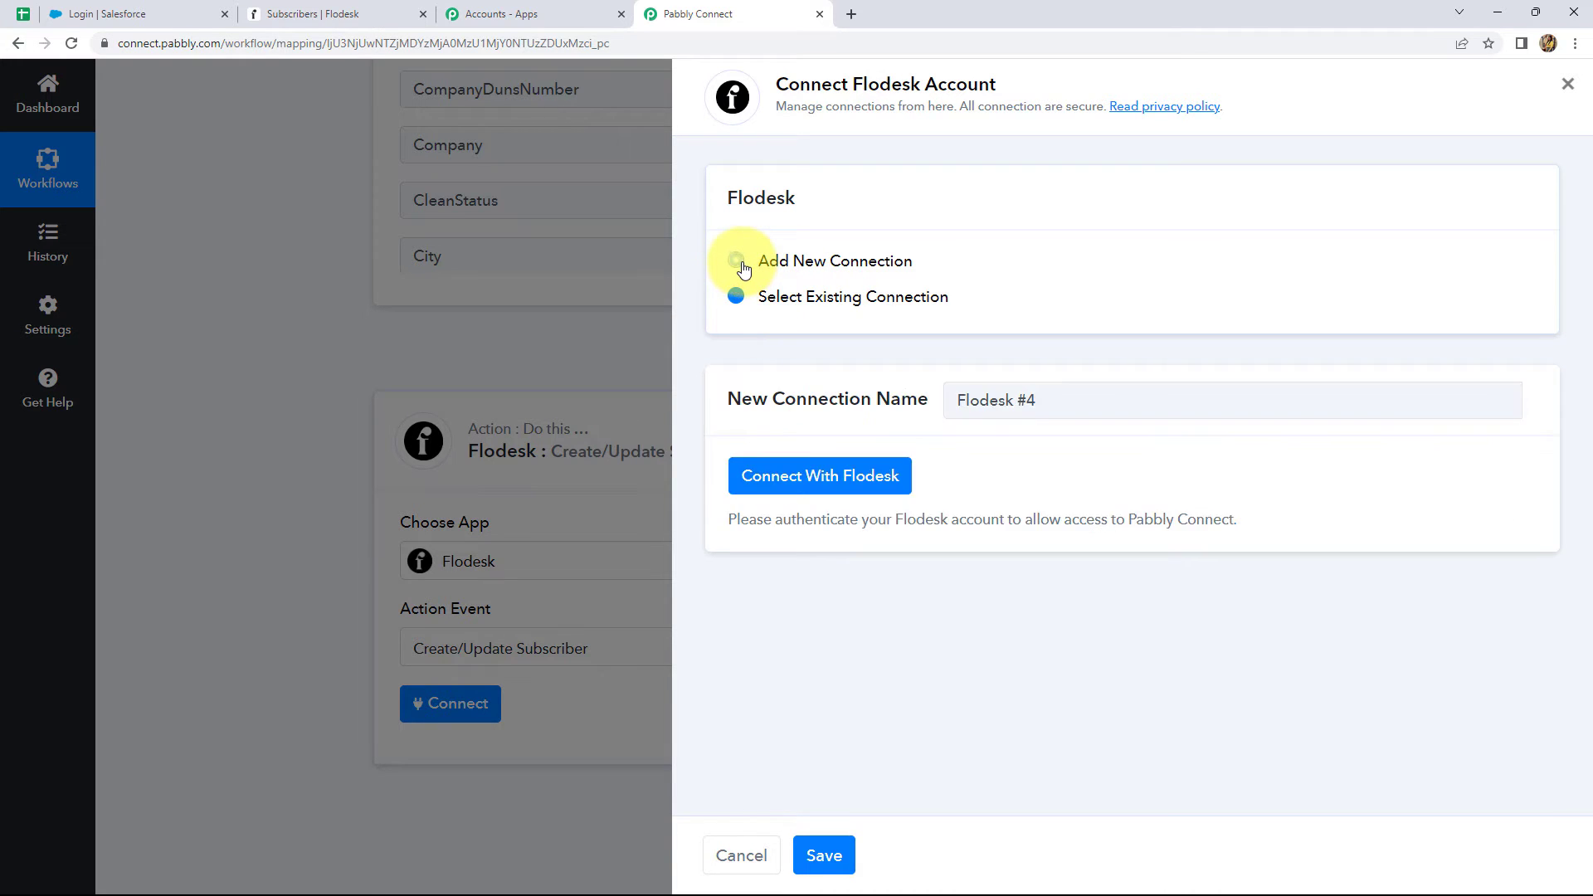
{"action": "left_click", "coordinate": [794, 486]}
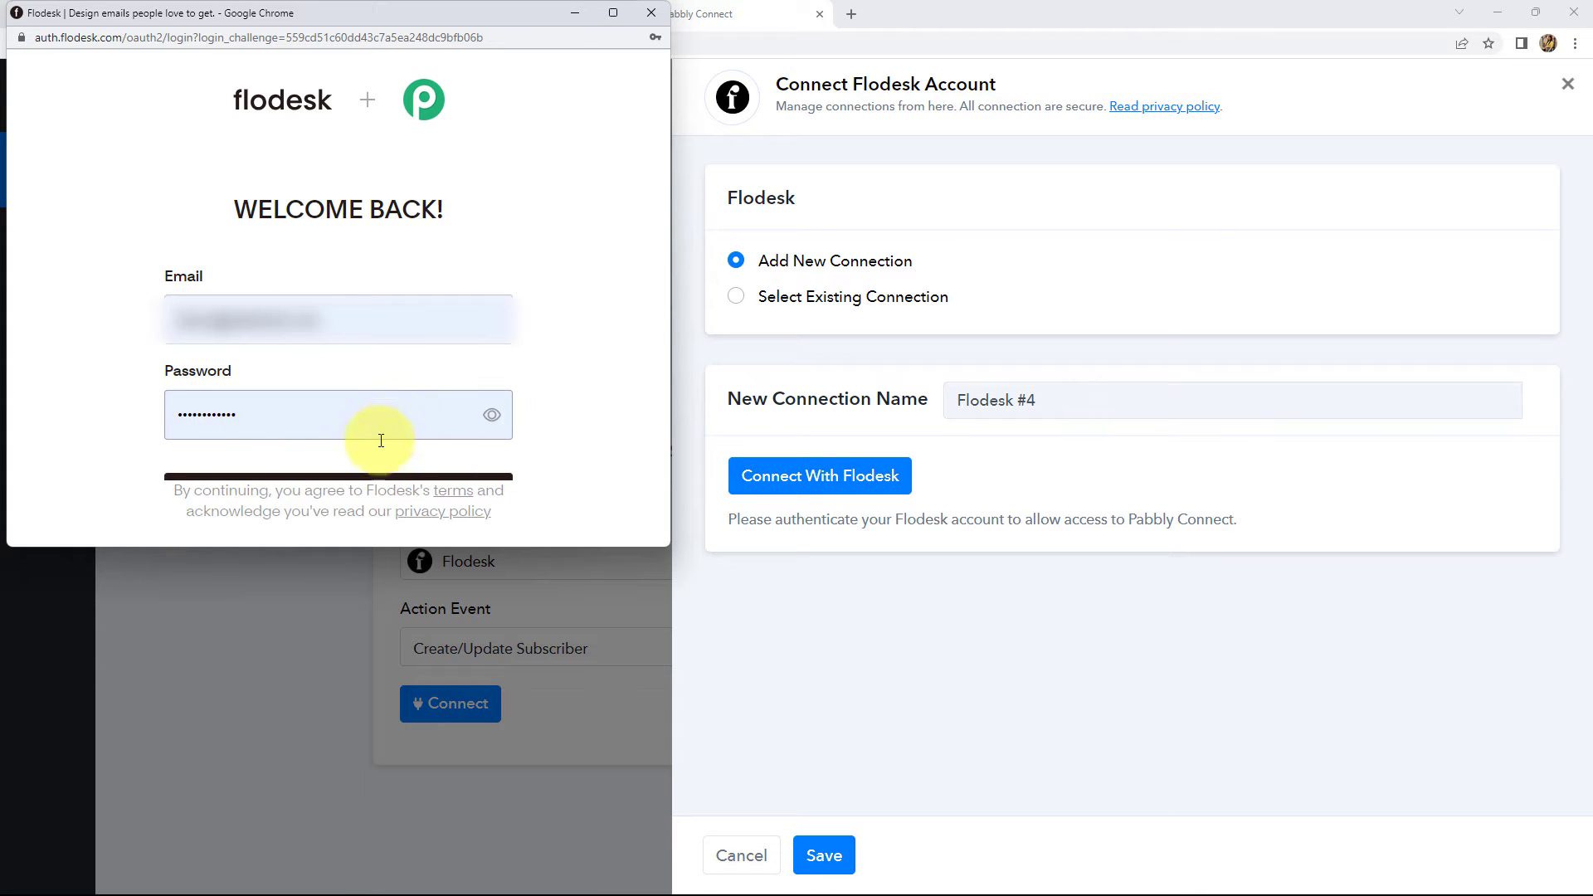
{"action": "left_click", "coordinate": [340, 478]}
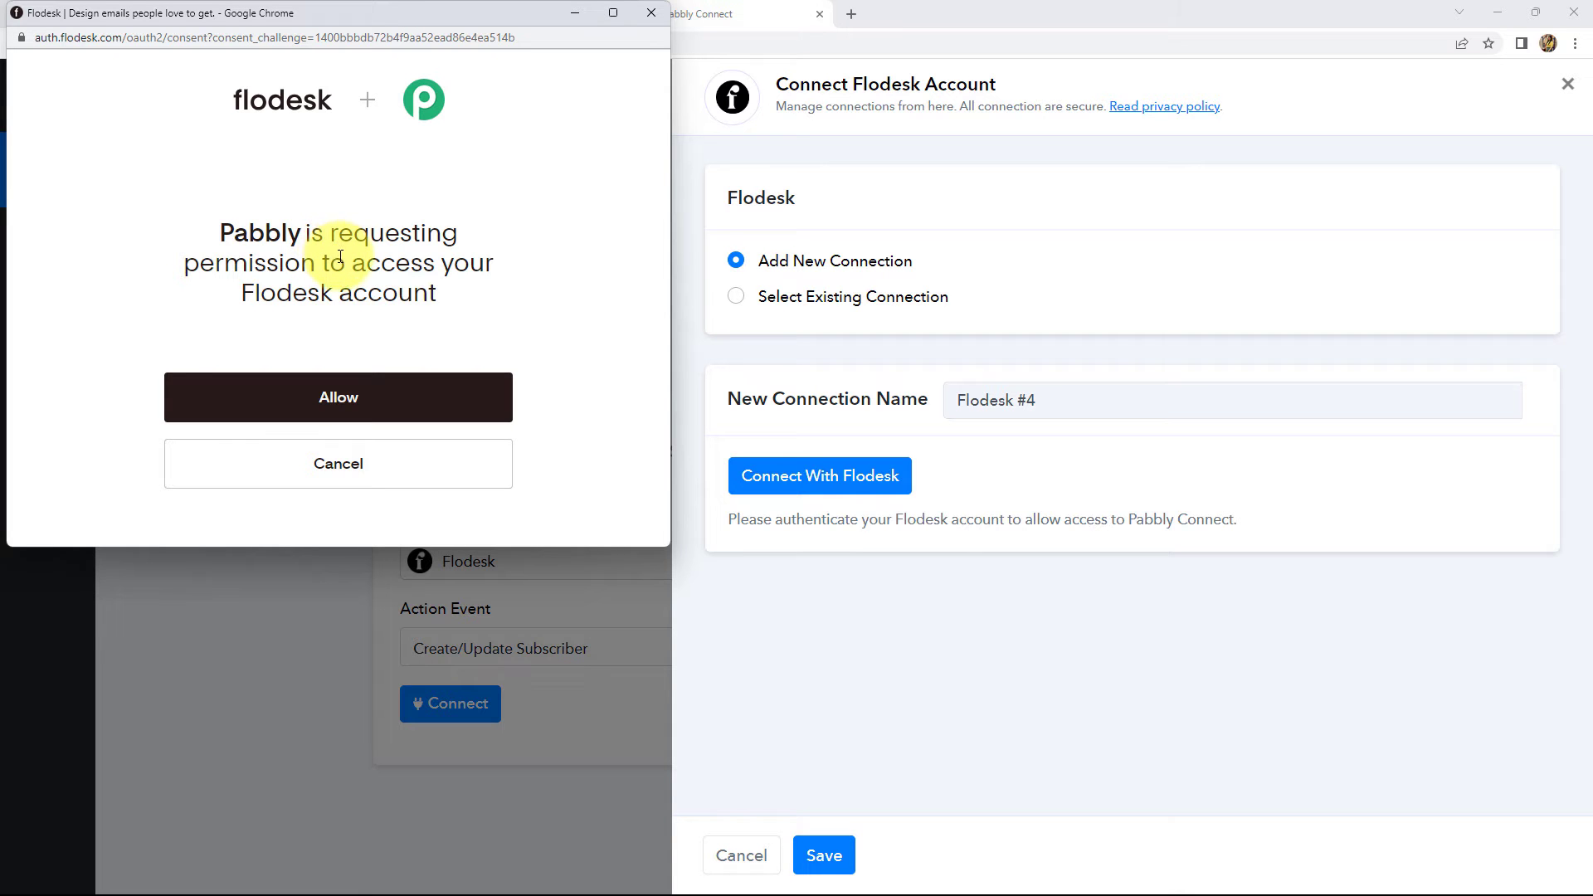
{"action": "left_click", "coordinate": [360, 412]}
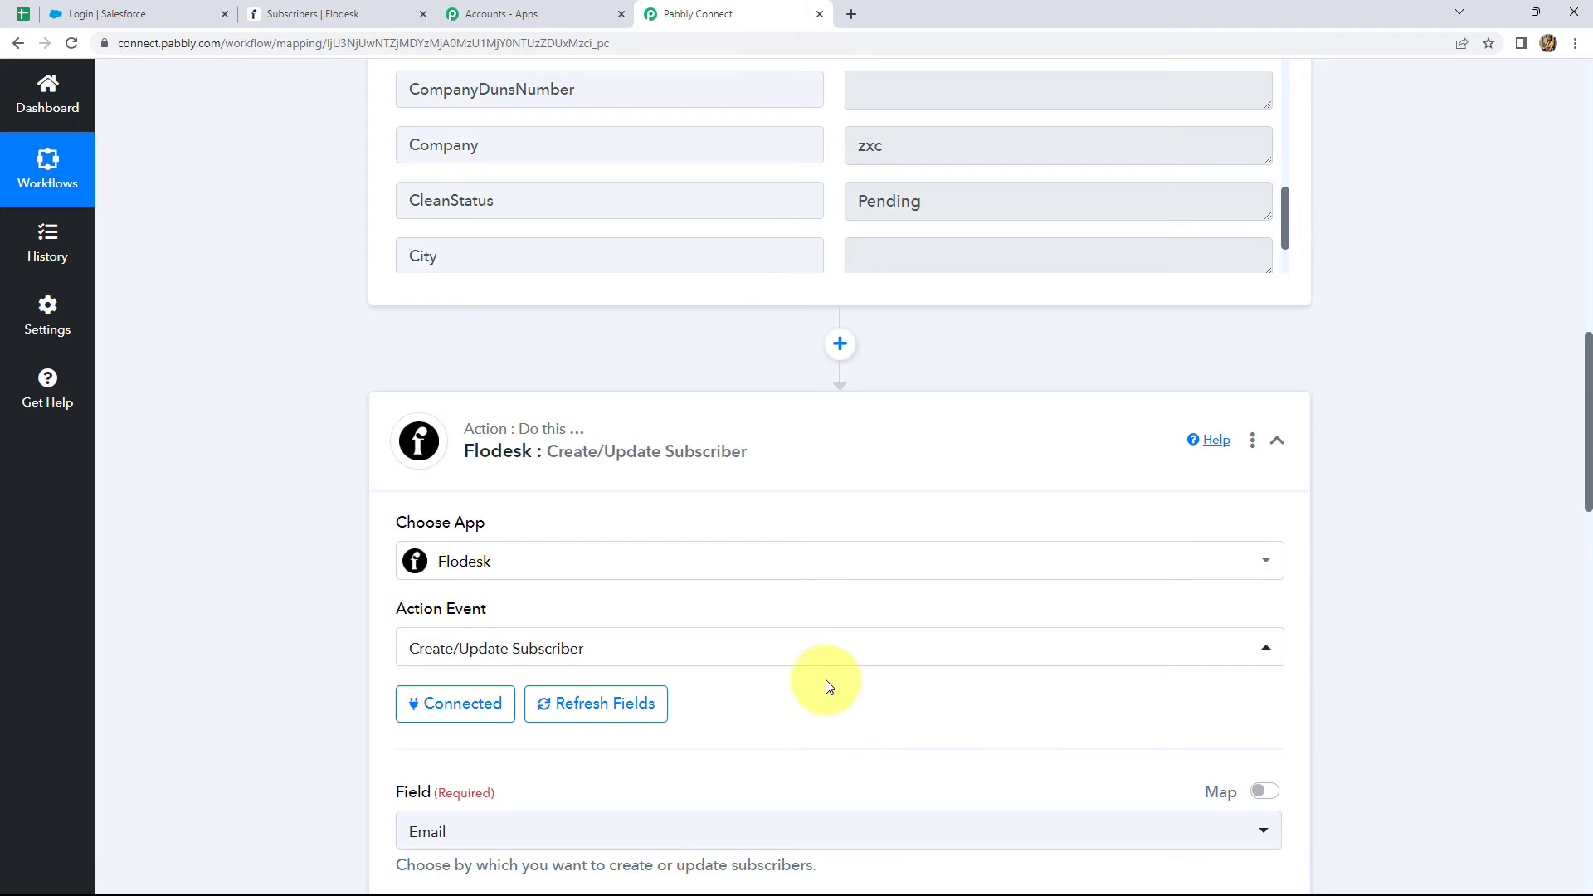
Review the Flodesk action's fields and select Email as the field by which subscribers are created or updated.
{"action": "scroll", "coordinate": [821, 685], "scroll_direction": "down", "scroll_amount": 3}
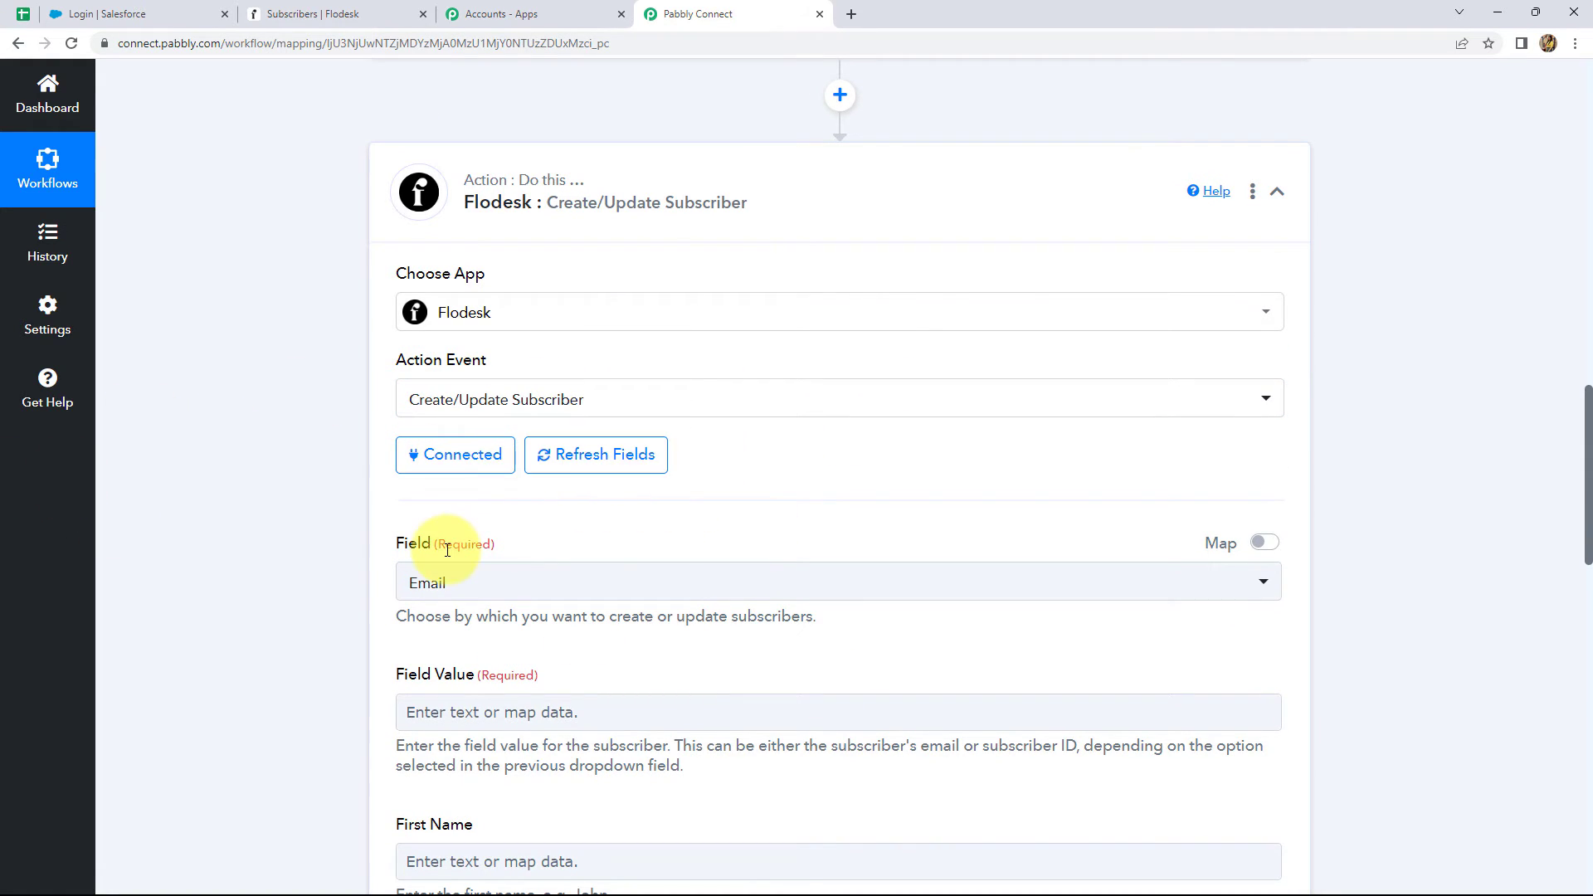
{"action": "scroll", "coordinate": [624, 555], "scroll_direction": "down", "scroll_amount": 6}
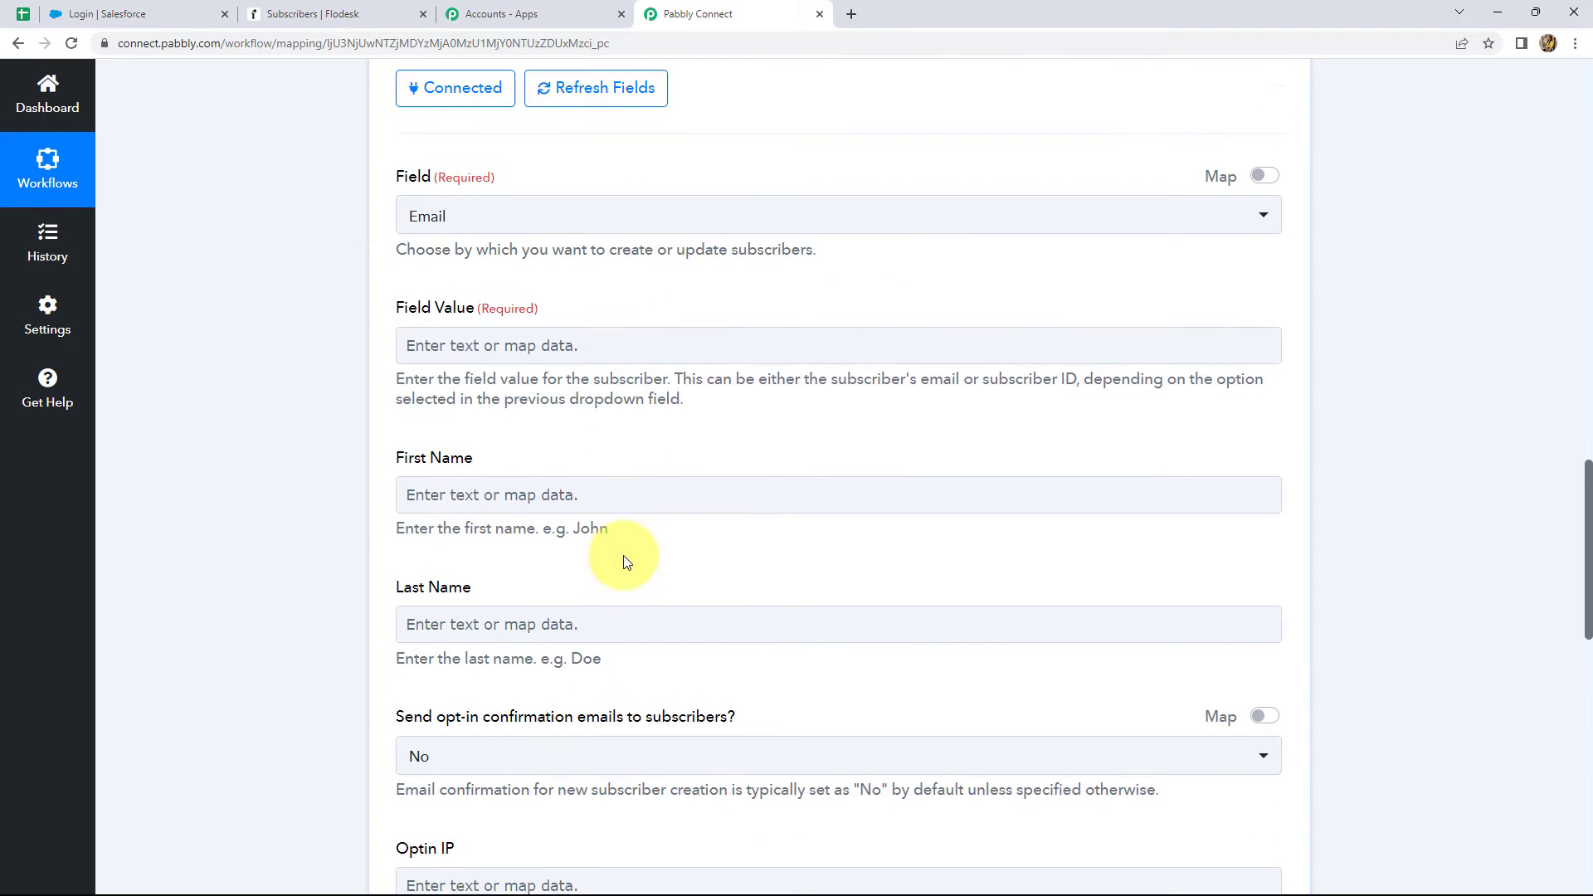
{"action": "scroll", "coordinate": [624, 556], "scroll_direction": "down", "scroll_amount": 2}
{"action": "scroll", "coordinate": [624, 555], "scroll_direction": "up", "scroll_amount": 6}
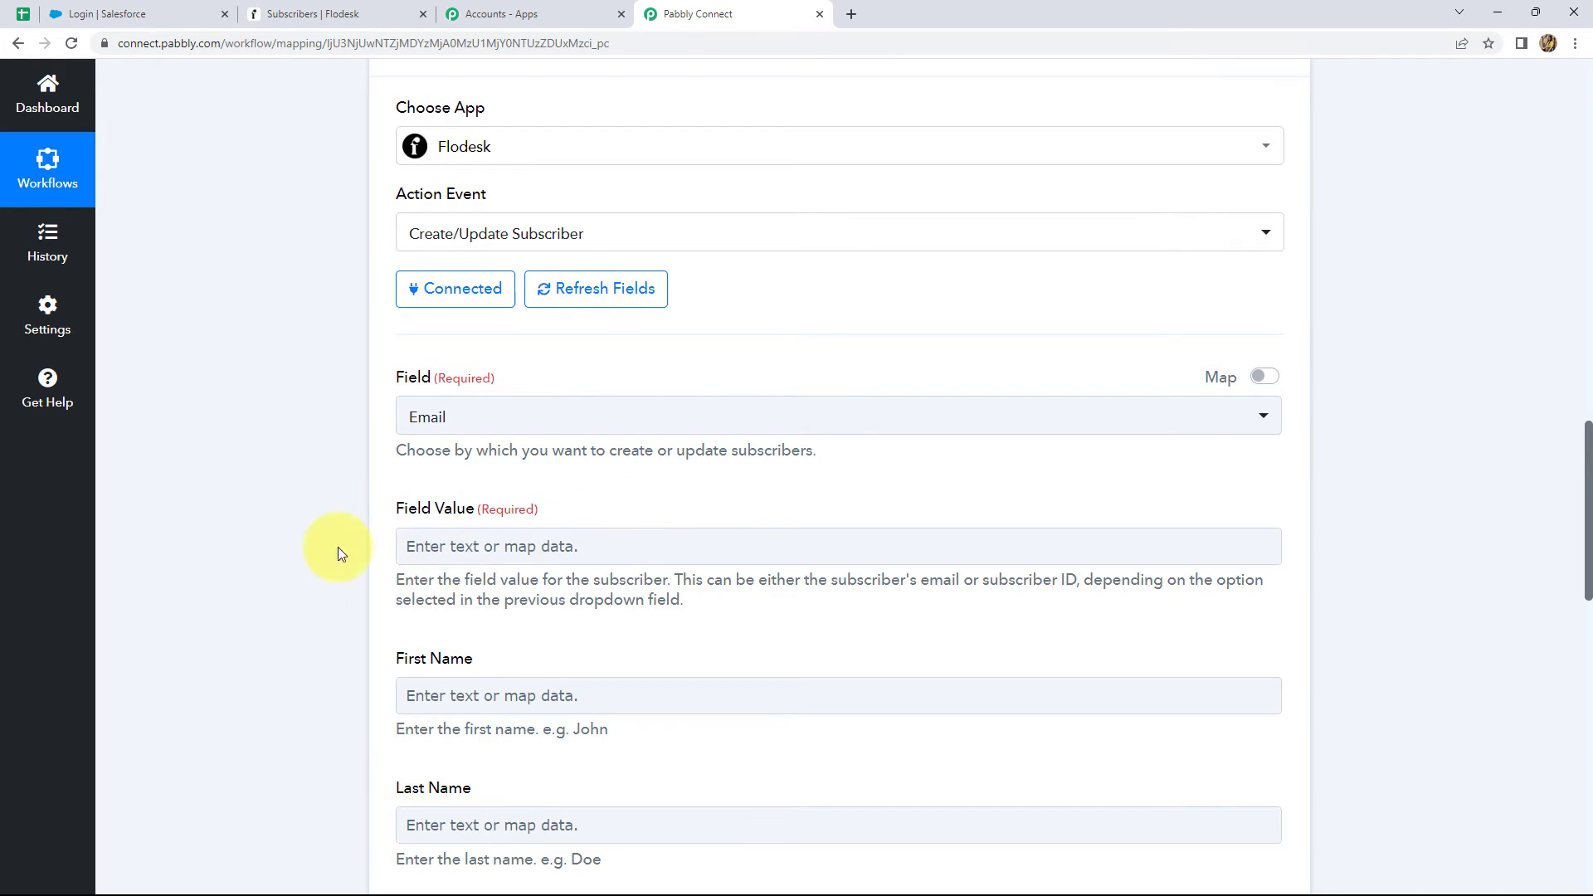
{"action": "left_click", "coordinate": [461, 551]}
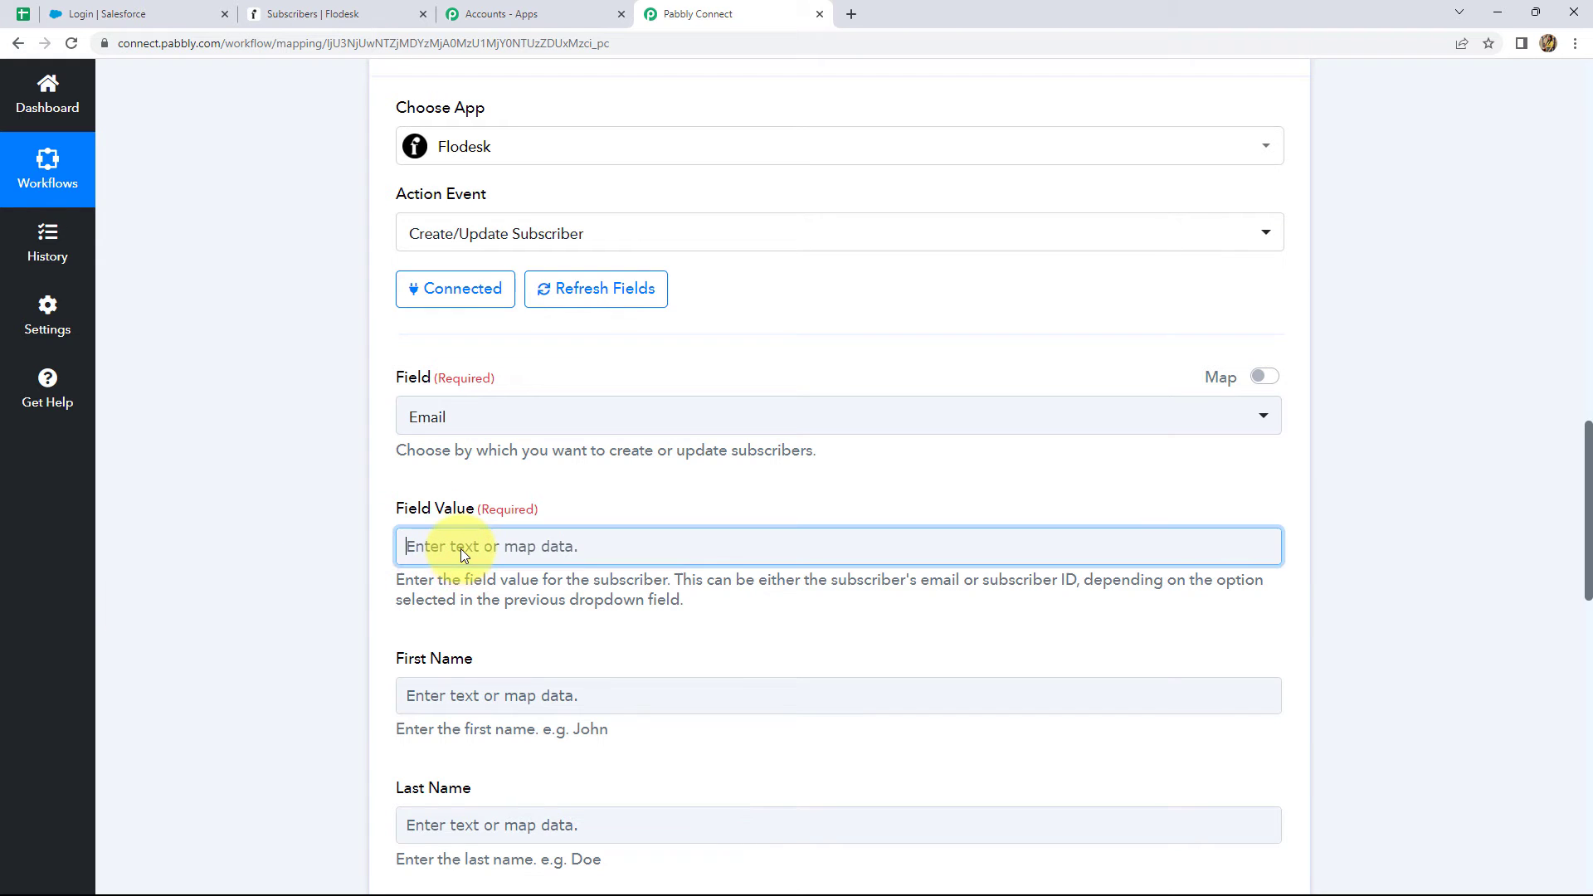
{"action": "left_click", "coordinate": [441, 417]}
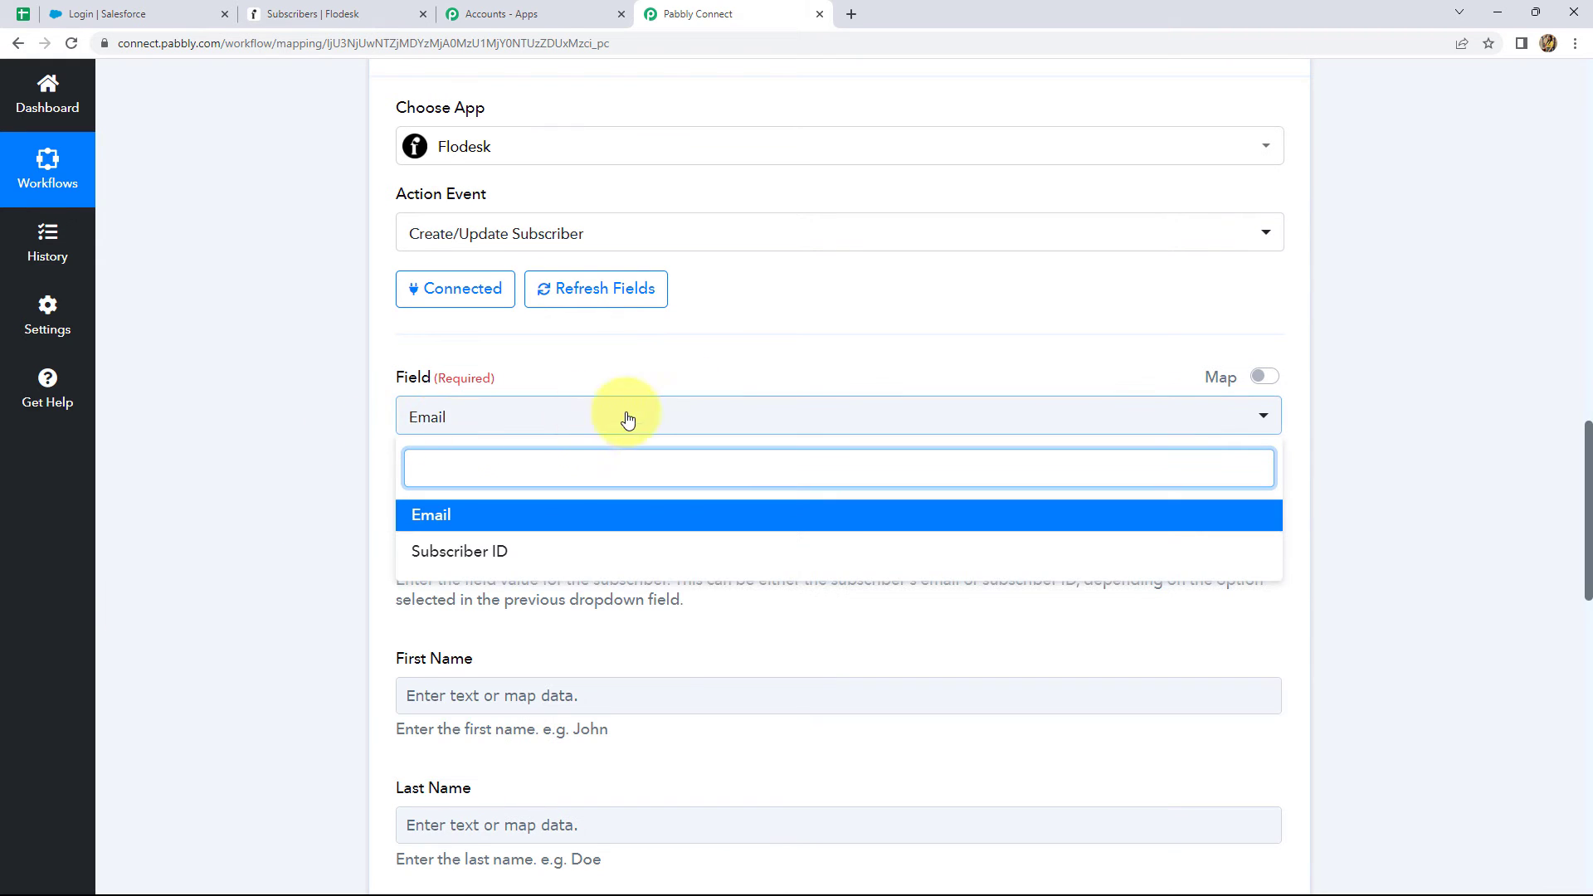
{"action": "left_click", "coordinate": [358, 433]}
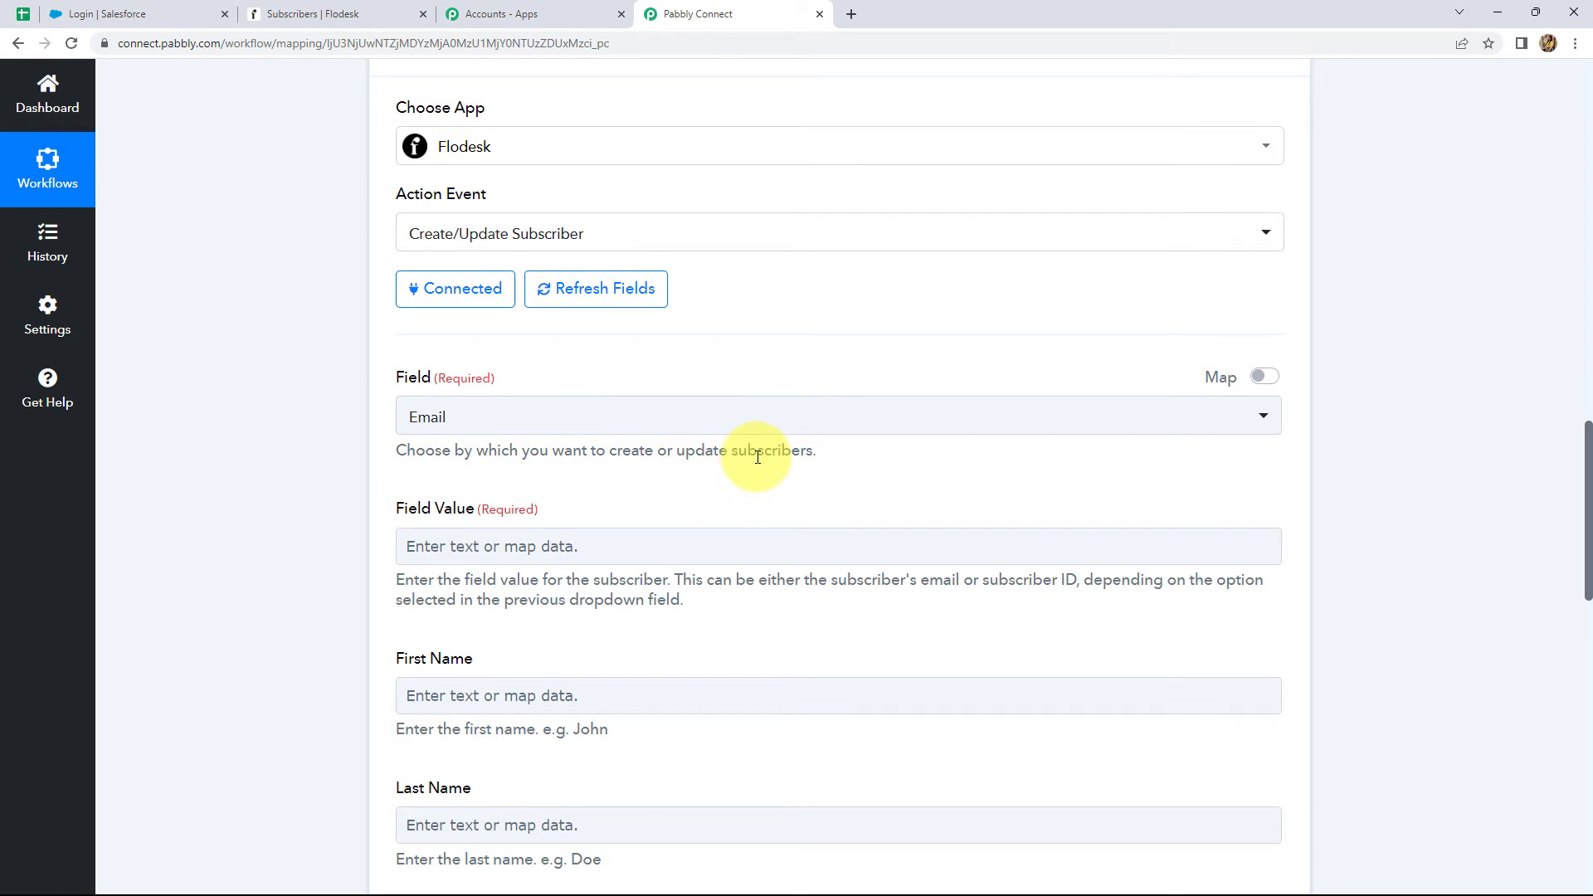
{"action": "left_click", "coordinate": [883, 427]}
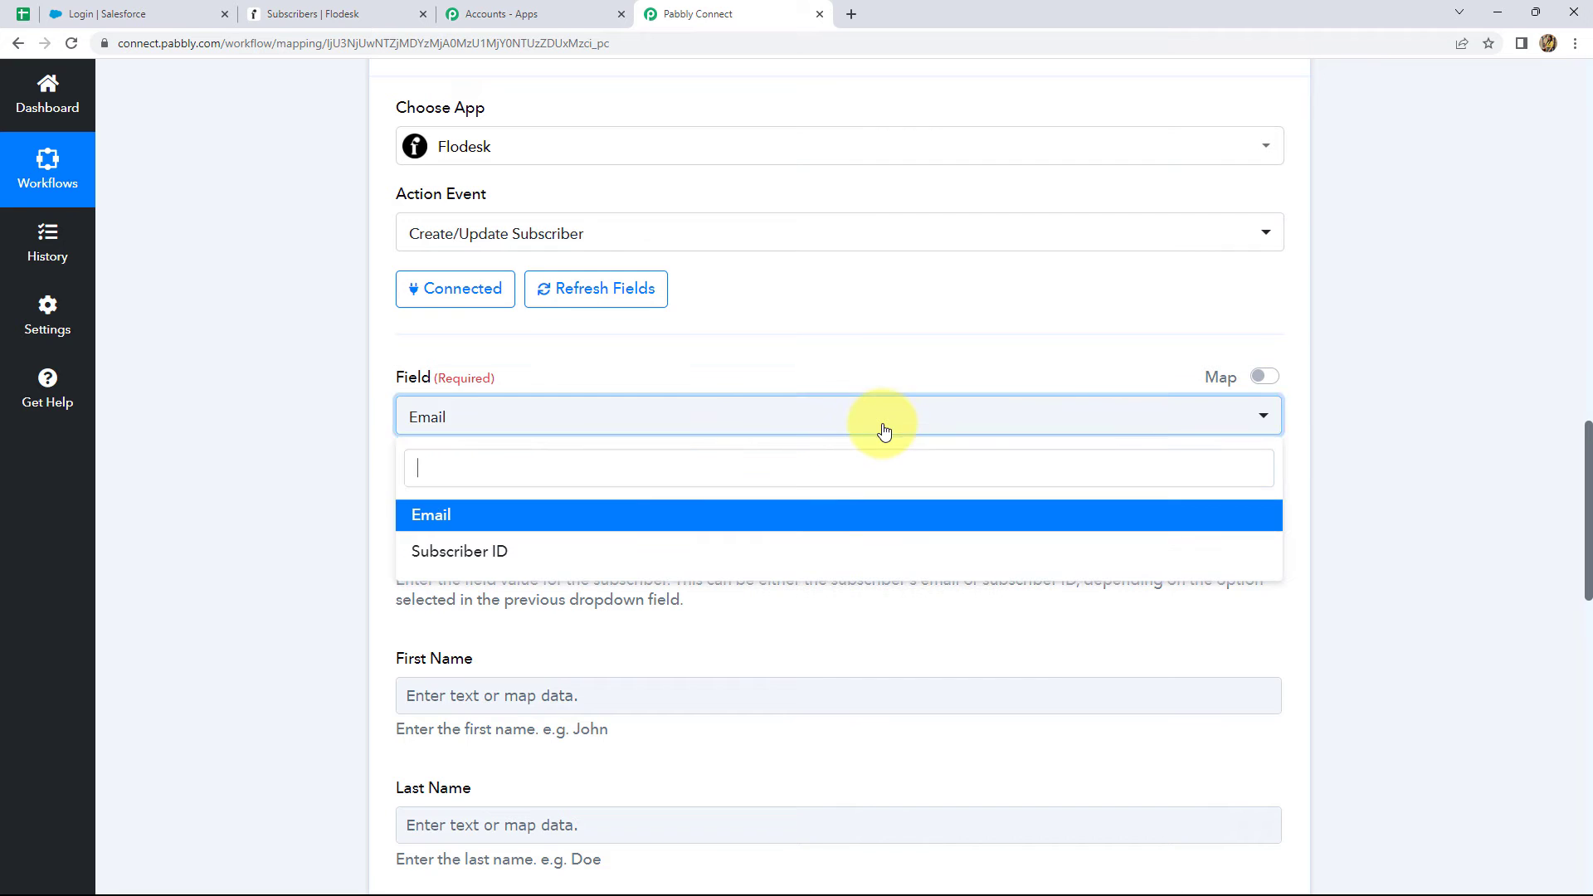
{"action": "left_click", "coordinate": [453, 518]}
Map the Flodesk action's Field Value to the Email from the Salesforce New Lead data.
{"action": "scroll", "coordinate": [711, 490], "scroll_direction": "down", "scroll_amount": 3}
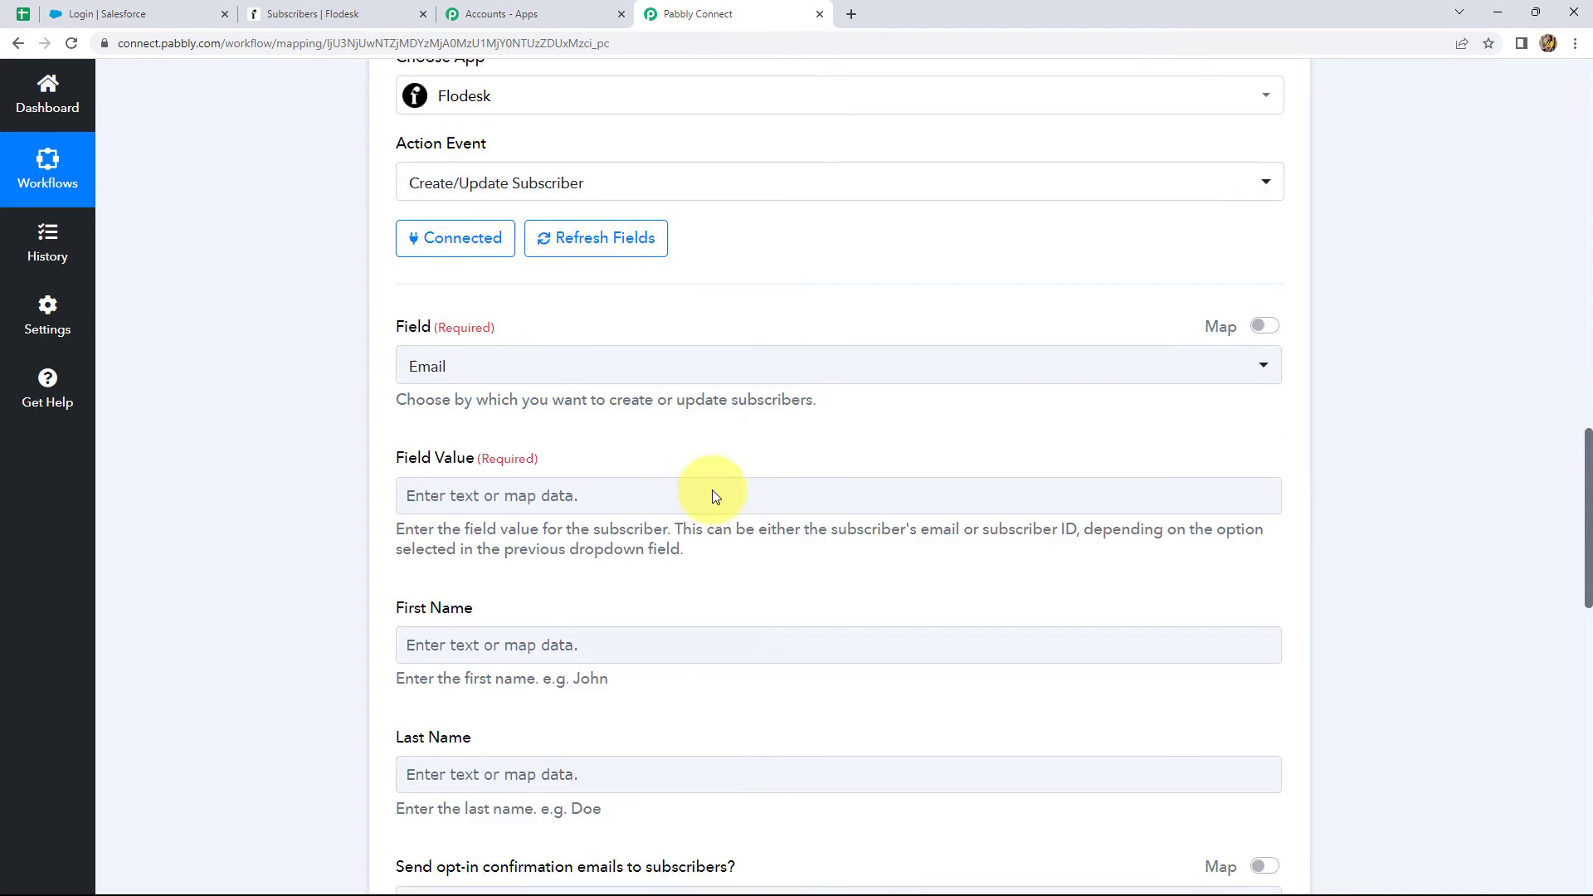
{"action": "left_click", "coordinate": [420, 284]}
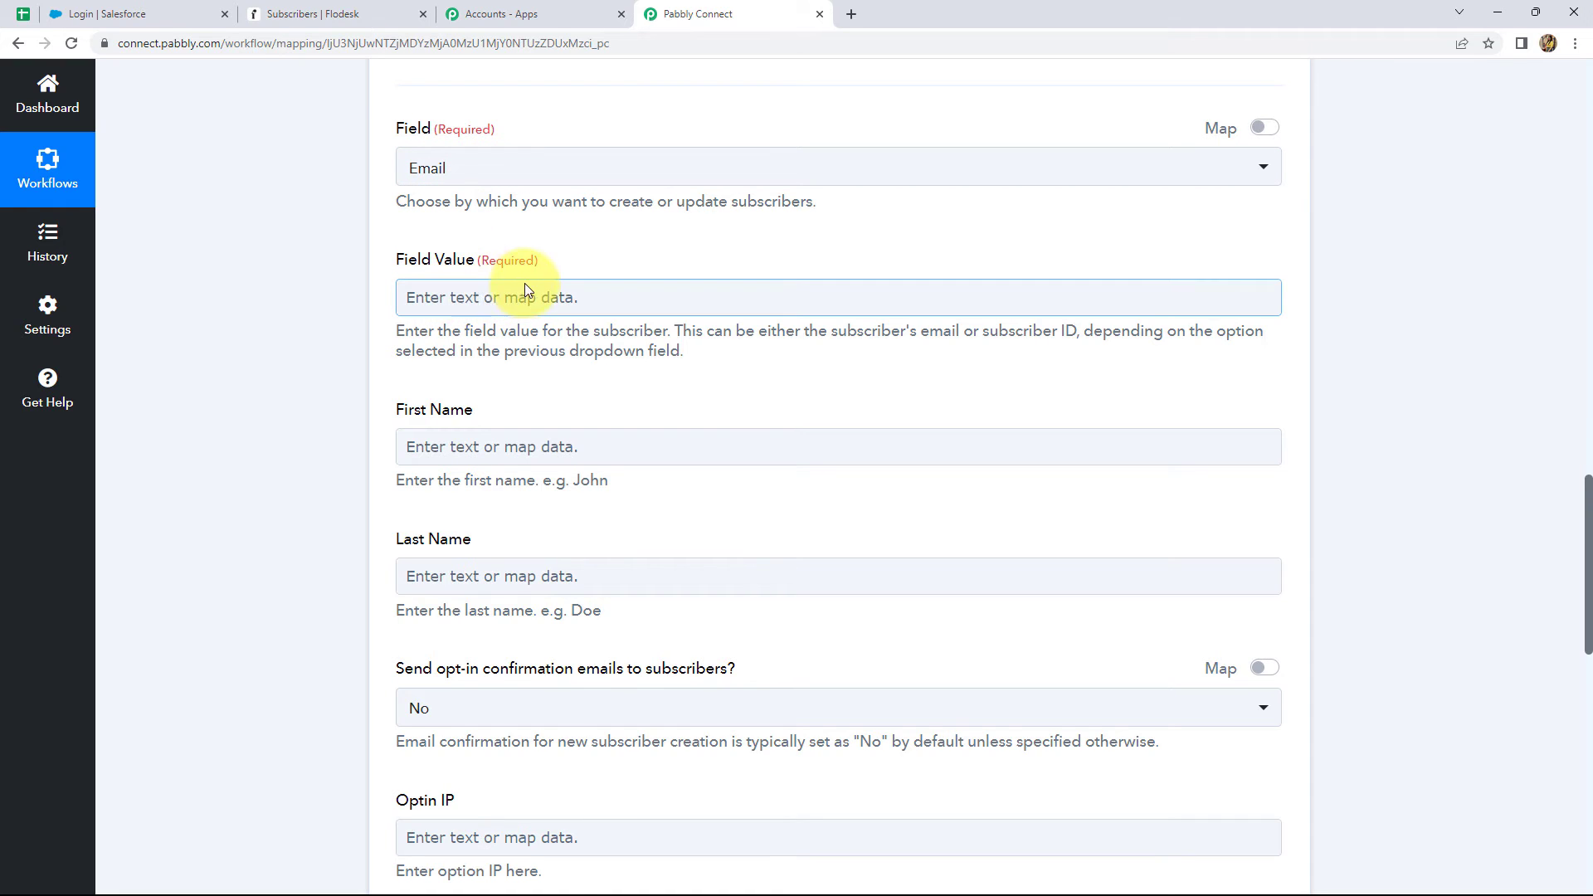
{"action": "left_click", "coordinate": [594, 301]}
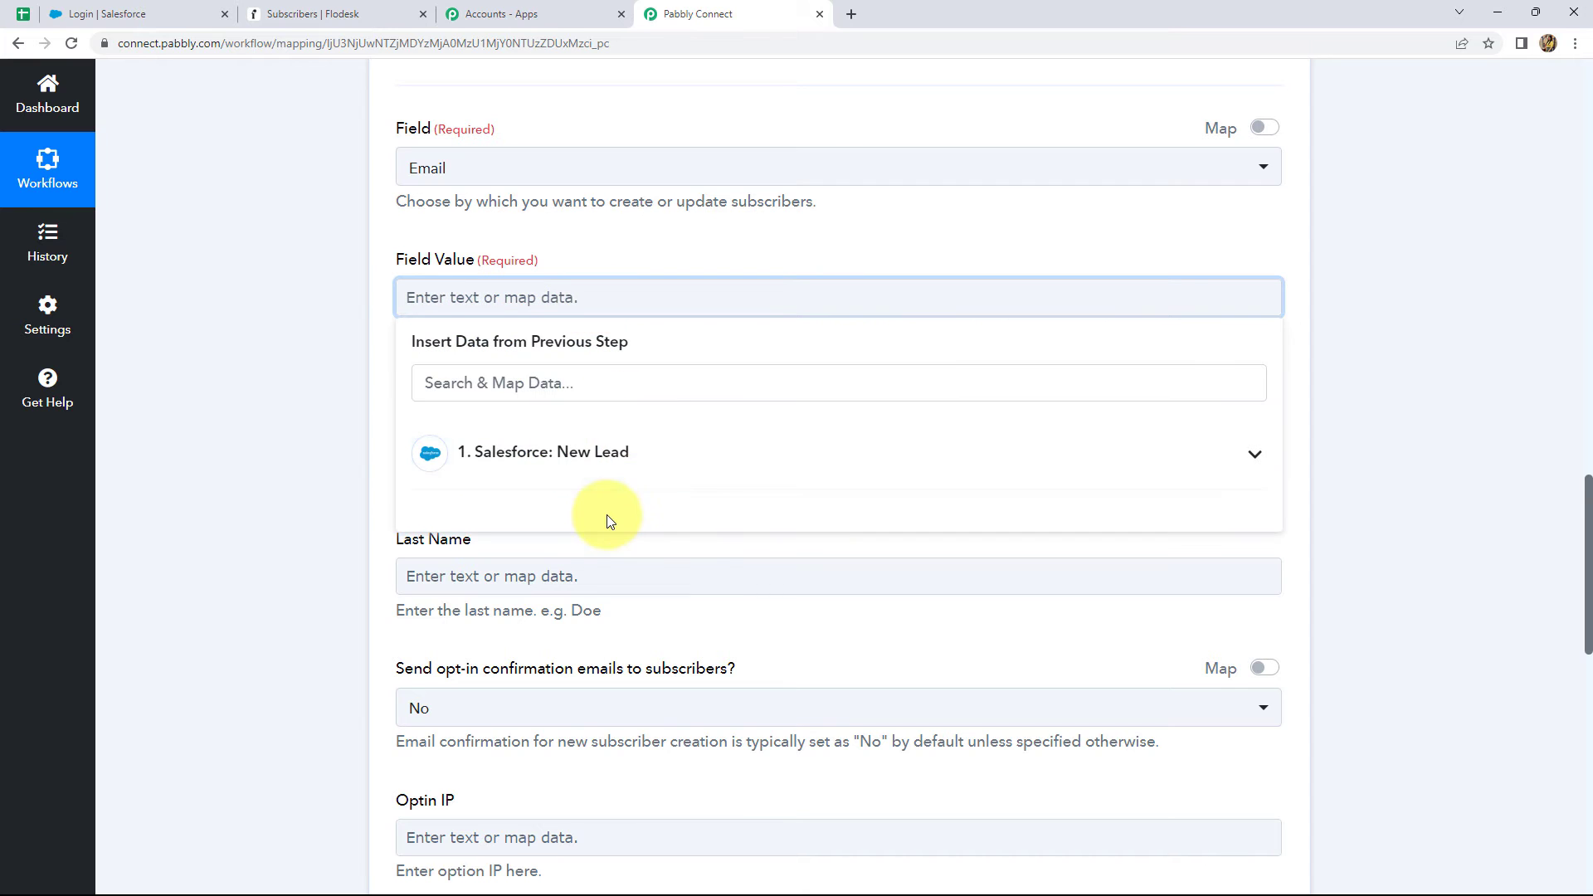
{"action": "left_click", "coordinate": [587, 457]}
{"action": "scroll", "coordinate": [654, 583], "scroll_direction": "down", "scroll_amount": 9}
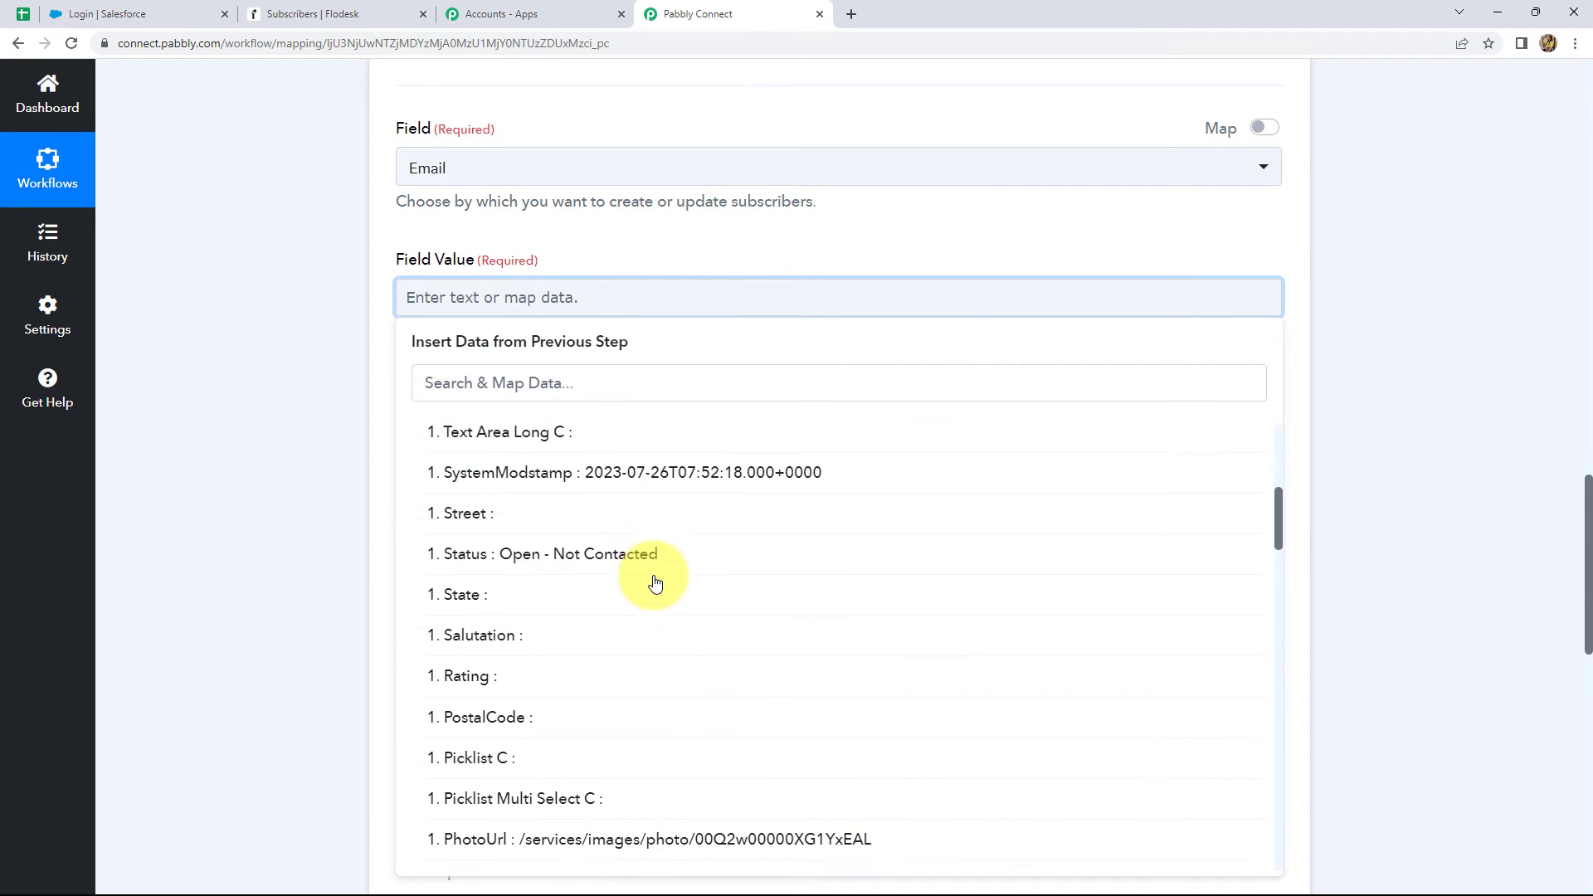
{"action": "scroll", "coordinate": [655, 584], "scroll_direction": "down", "scroll_amount": 6}
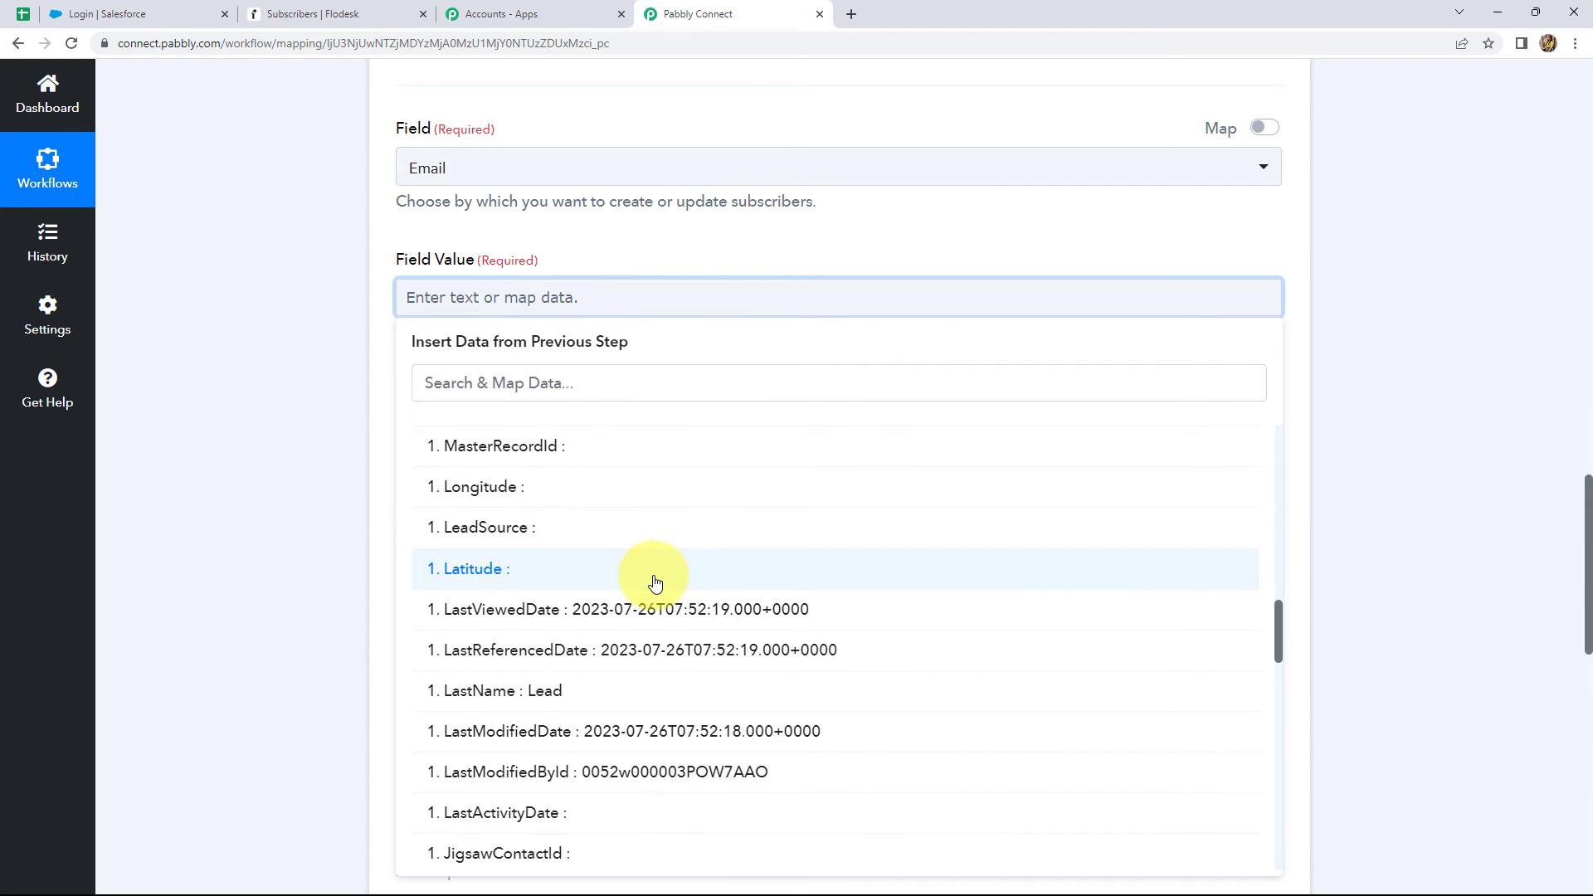
{"action": "scroll", "coordinate": [588, 564], "scroll_direction": "down", "scroll_amount": 10}
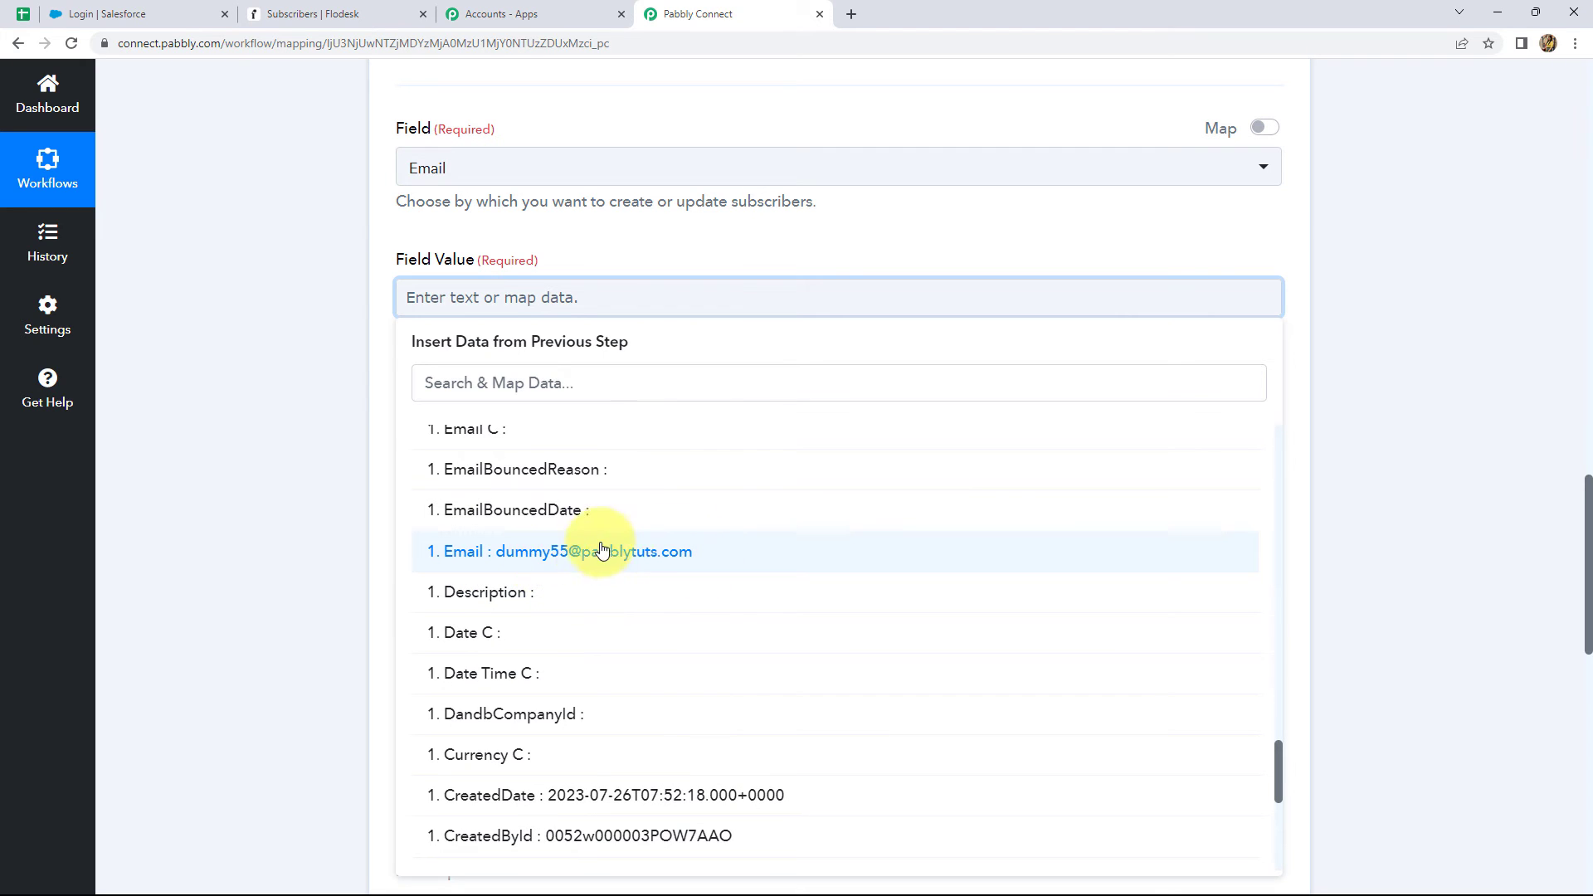
{"action": "left_click", "coordinate": [568, 554]}
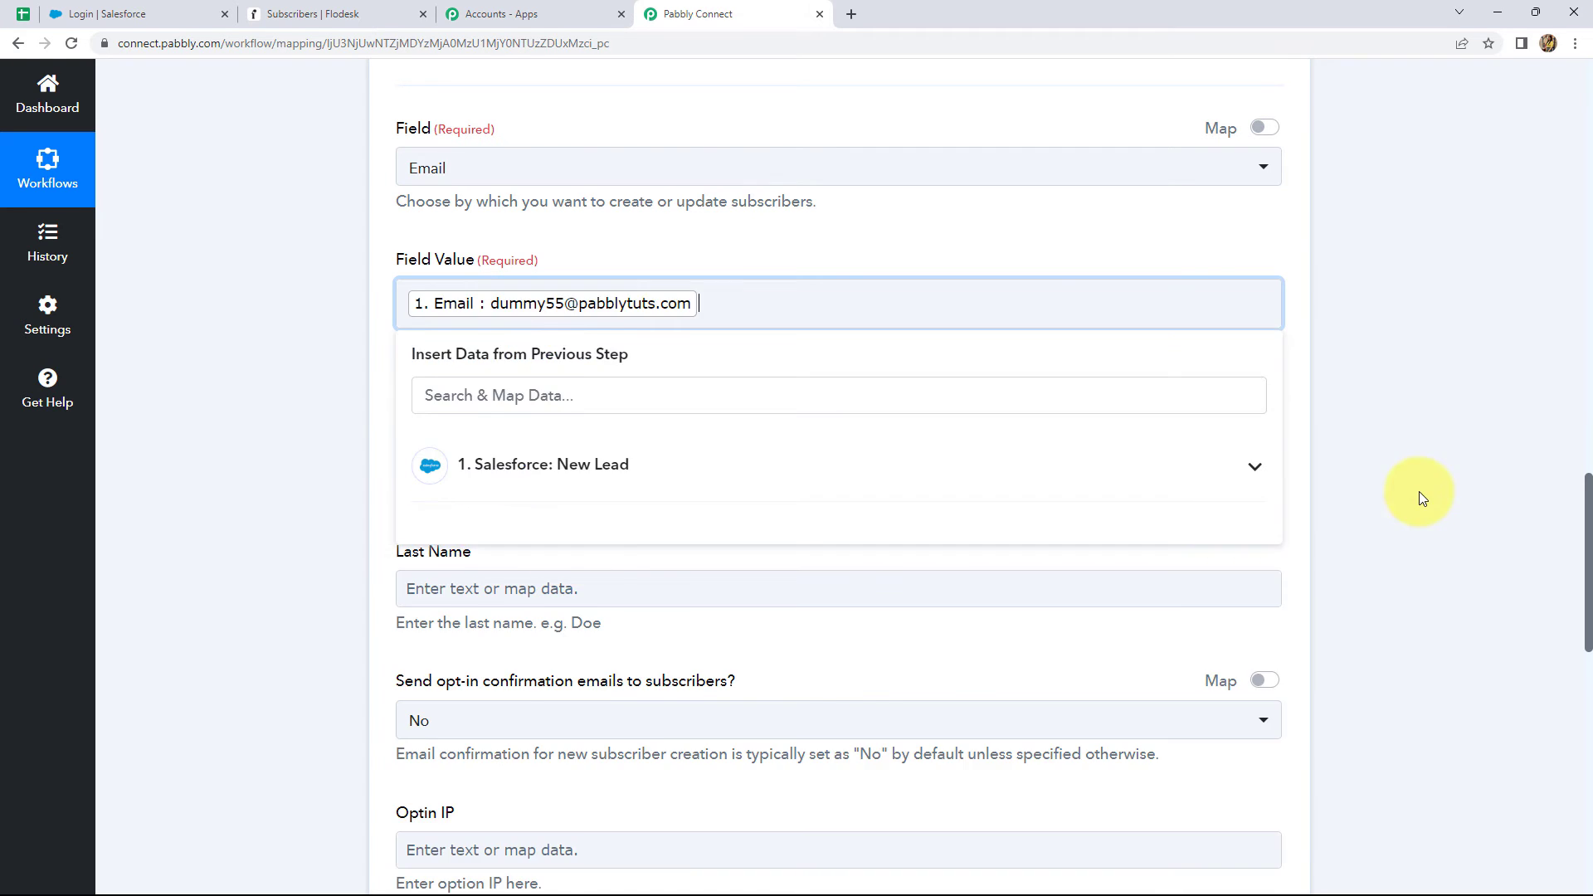
{"action": "left_click", "coordinate": [1423, 490]}
Map the subscriber's First Name and Last Name to FirstName and LastName from the Salesforce New Lead data.
{"action": "scroll", "coordinate": [694, 487], "scroll_direction": "down", "scroll_amount": 1}
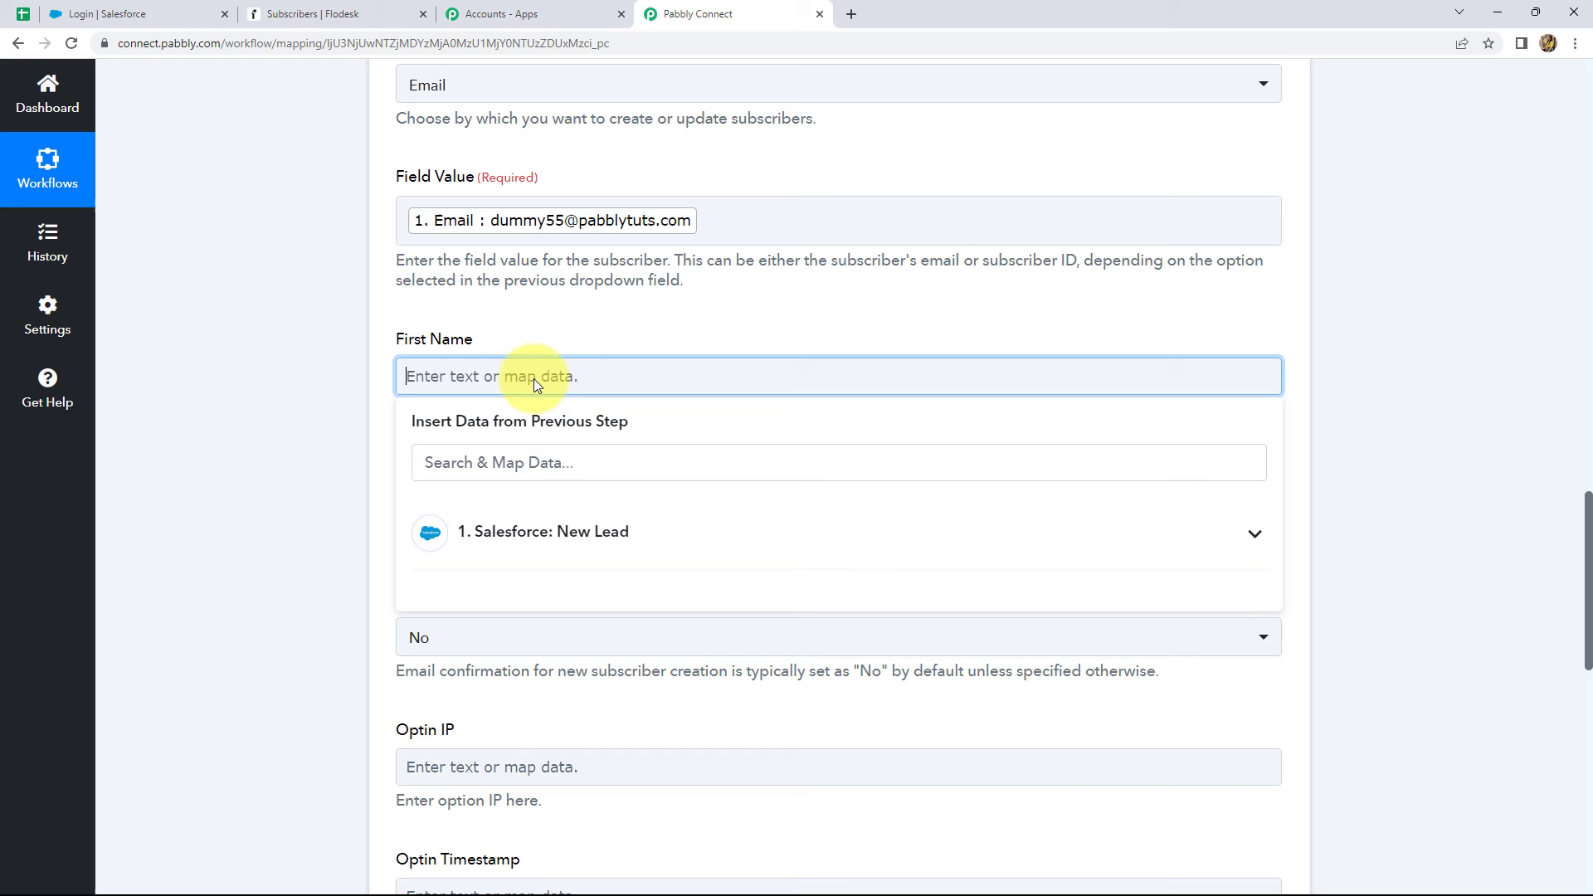
{"action": "left_click", "coordinate": [598, 544]}
{"action": "scroll", "coordinate": [638, 656], "scroll_direction": "down", "scroll_amount": 1}
{"action": "scroll", "coordinate": [637, 656], "scroll_direction": "down", "scroll_amount": 3}
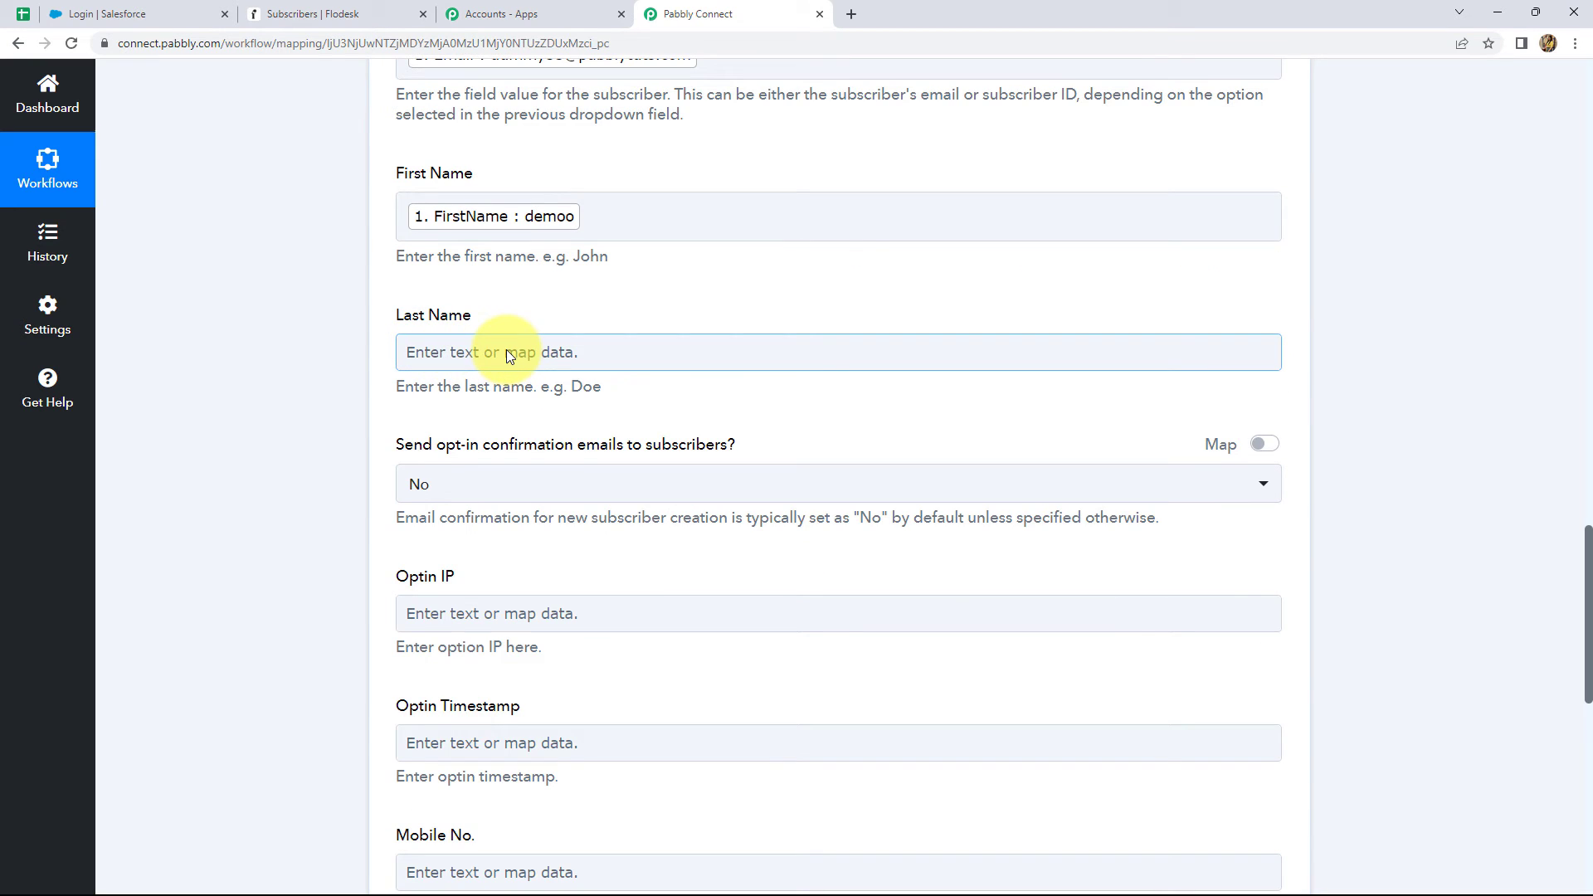
{"action": "left_click", "coordinate": [506, 352]}
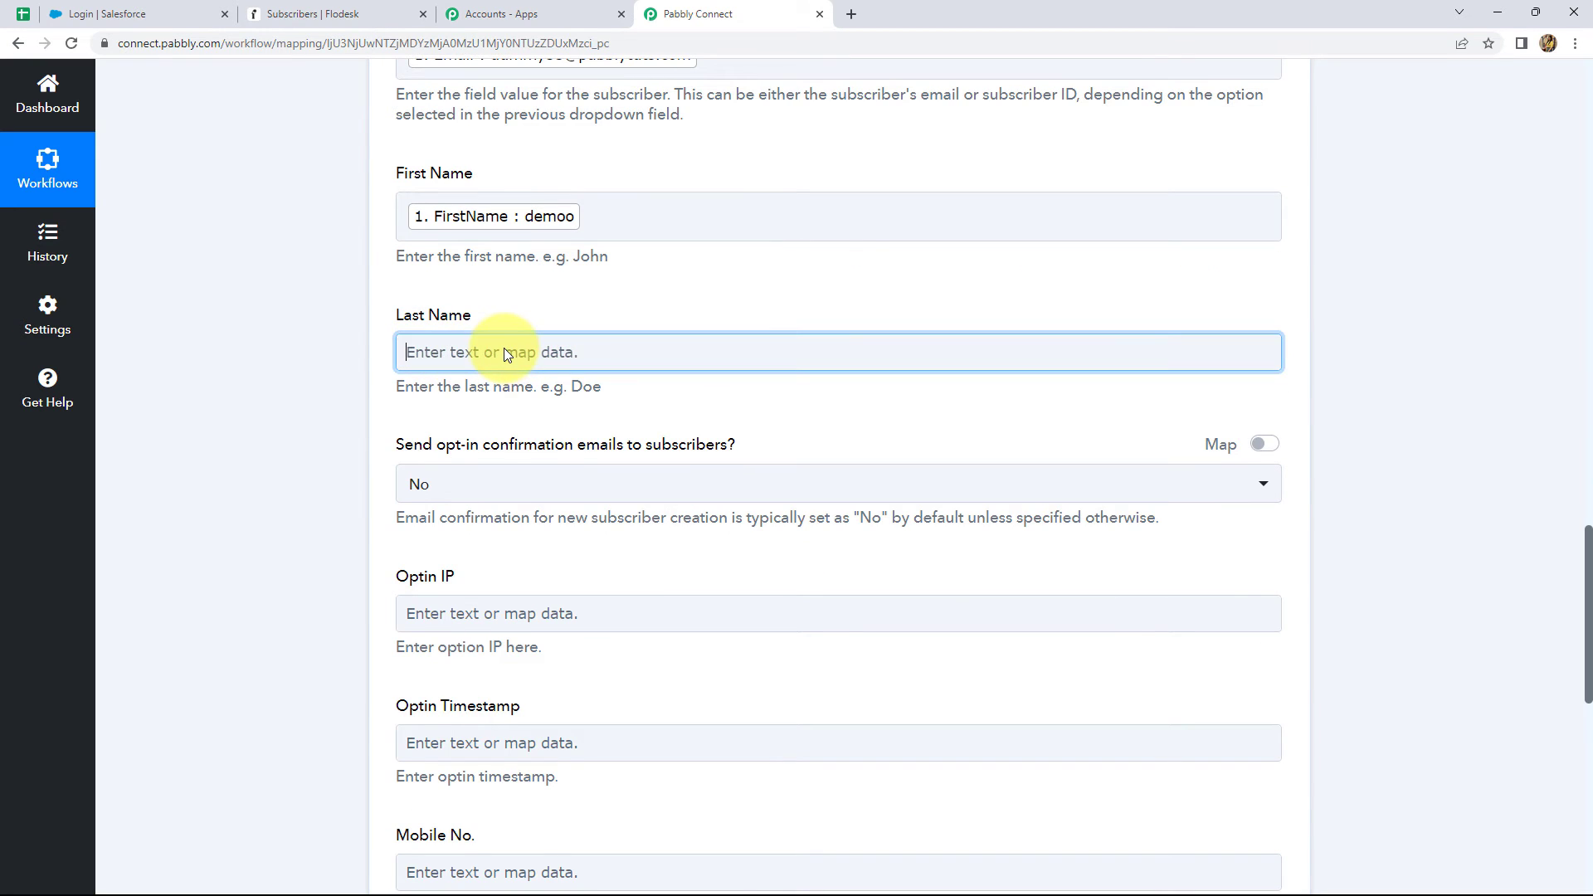
{"action": "left_click", "coordinate": [572, 508]}
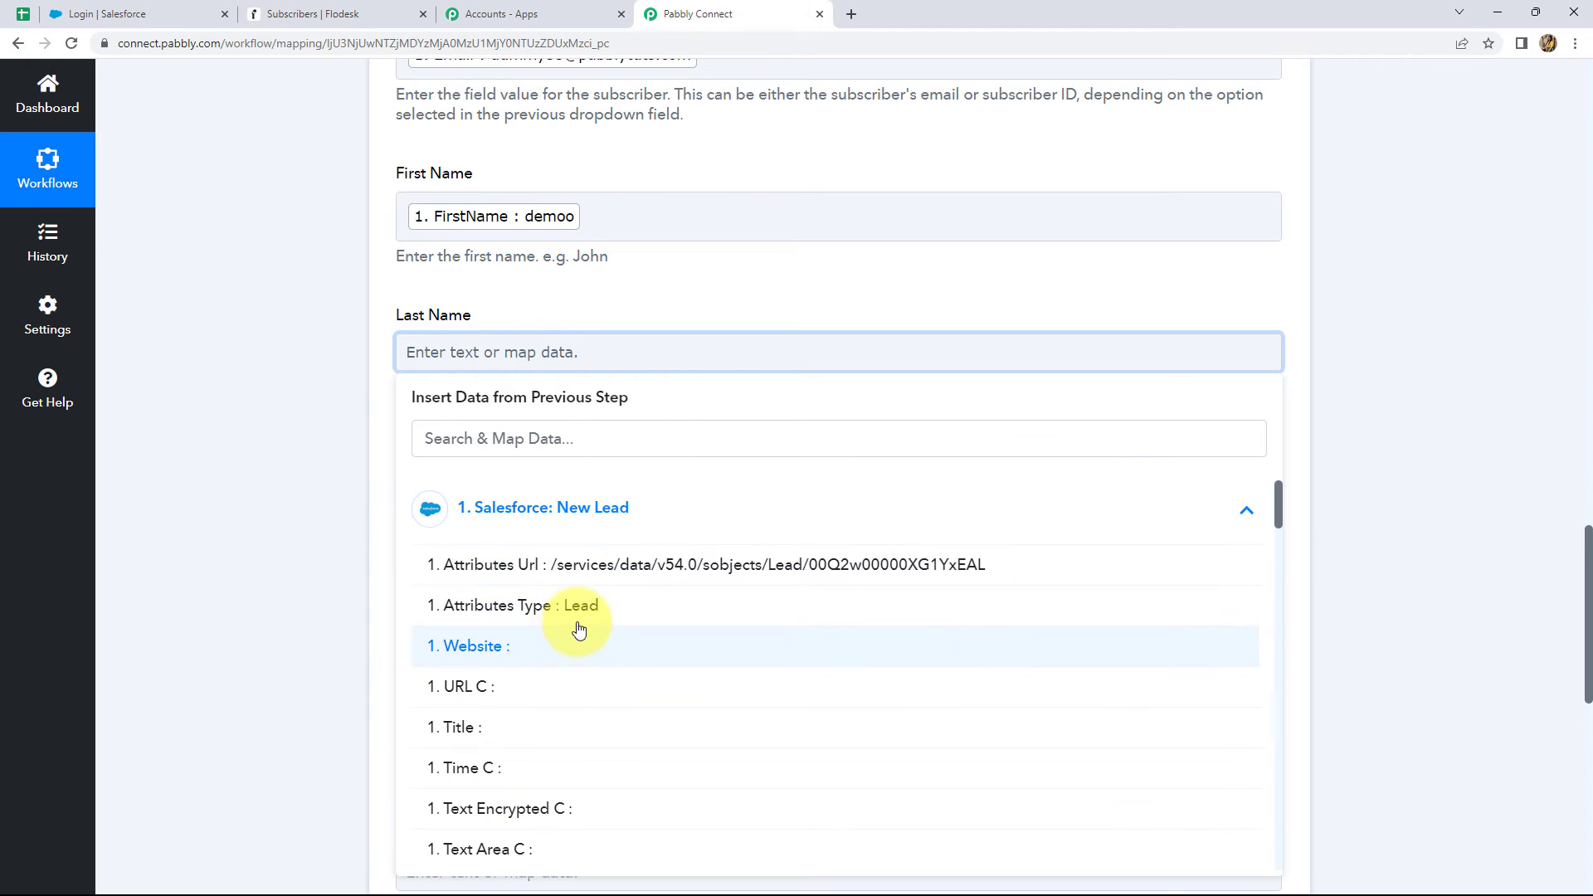
{"action": "scroll", "coordinate": [580, 618], "scroll_direction": "down", "scroll_amount": 5}
{"action": "scroll", "coordinate": [581, 618], "scroll_direction": "down", "scroll_amount": 7}
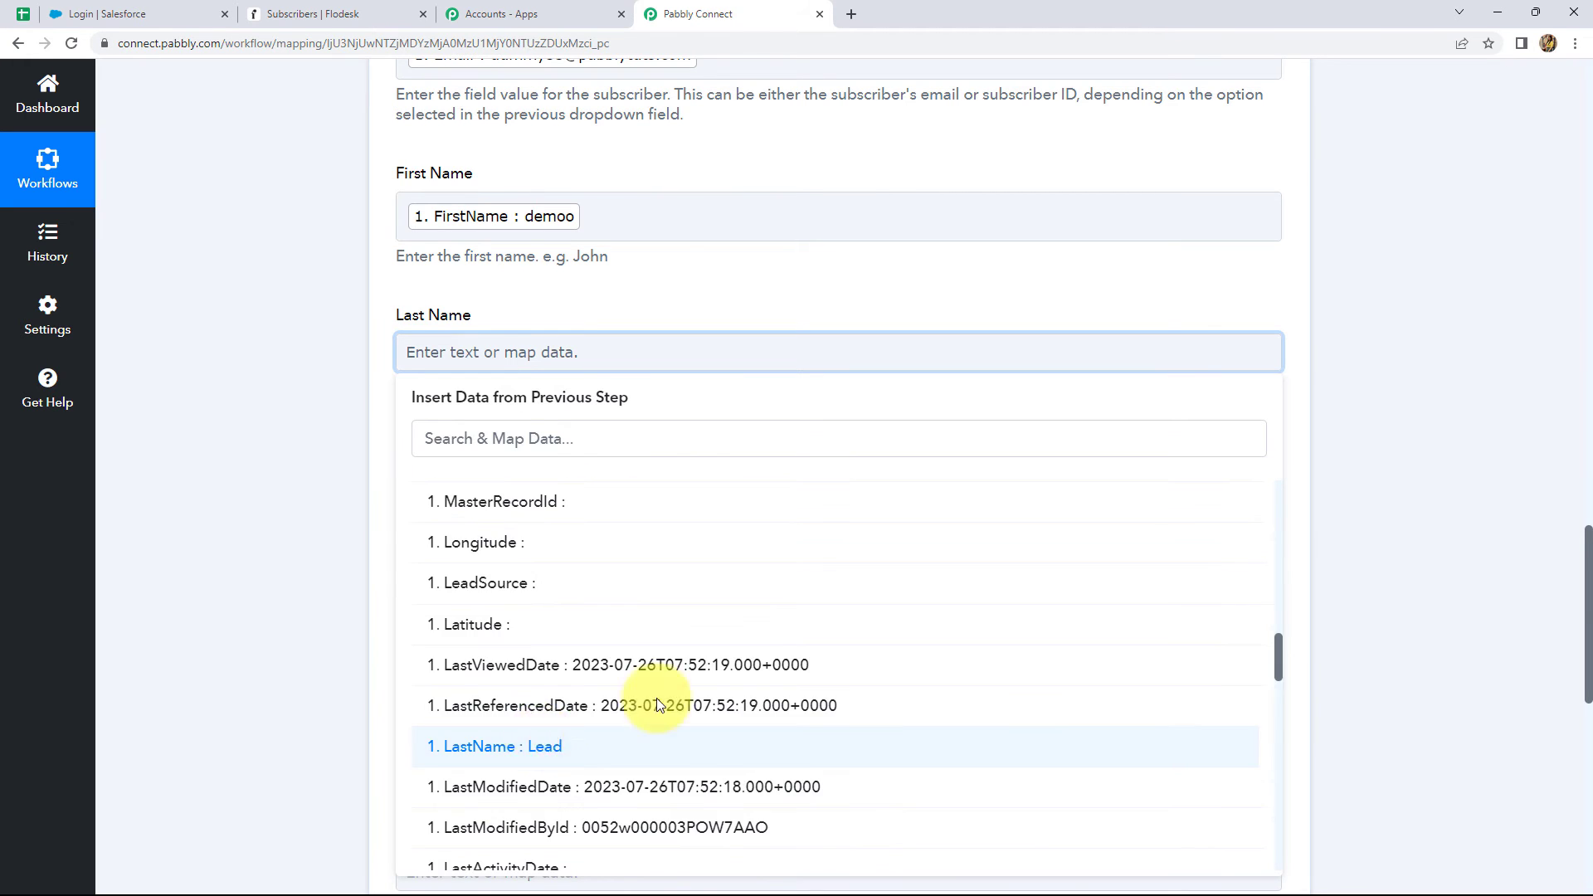
{"action": "left_click", "coordinate": [573, 747]}
Select No for sending opt-in confirmation emails to subscribers.
{"action": "scroll", "coordinate": [370, 247], "scroll_direction": "down", "scroll_amount": 3}
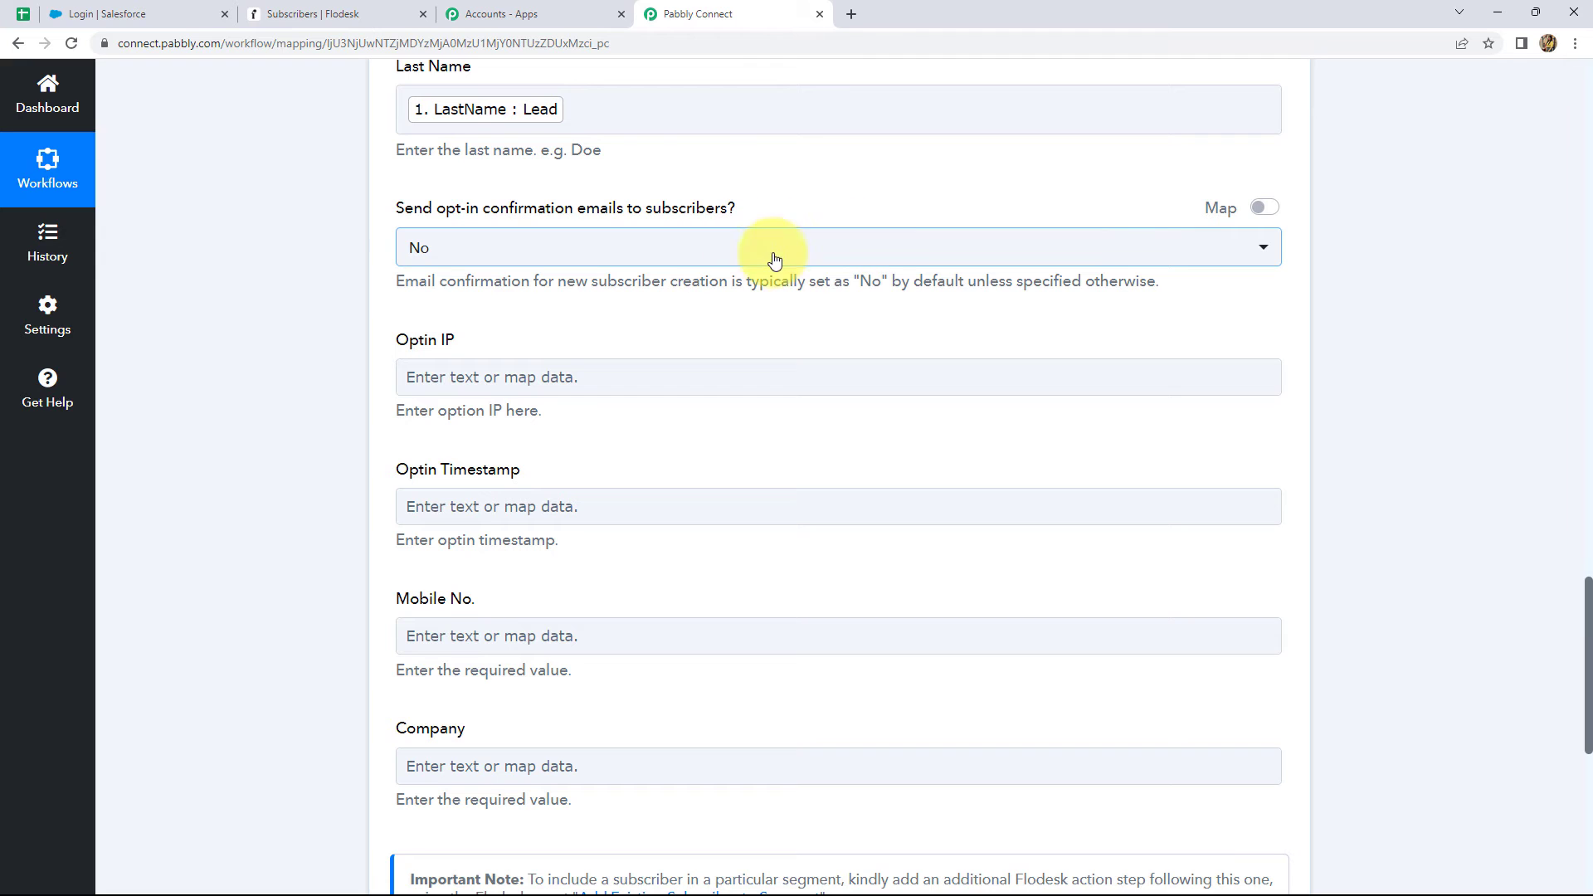
{"action": "left_click", "coordinate": [867, 259]}
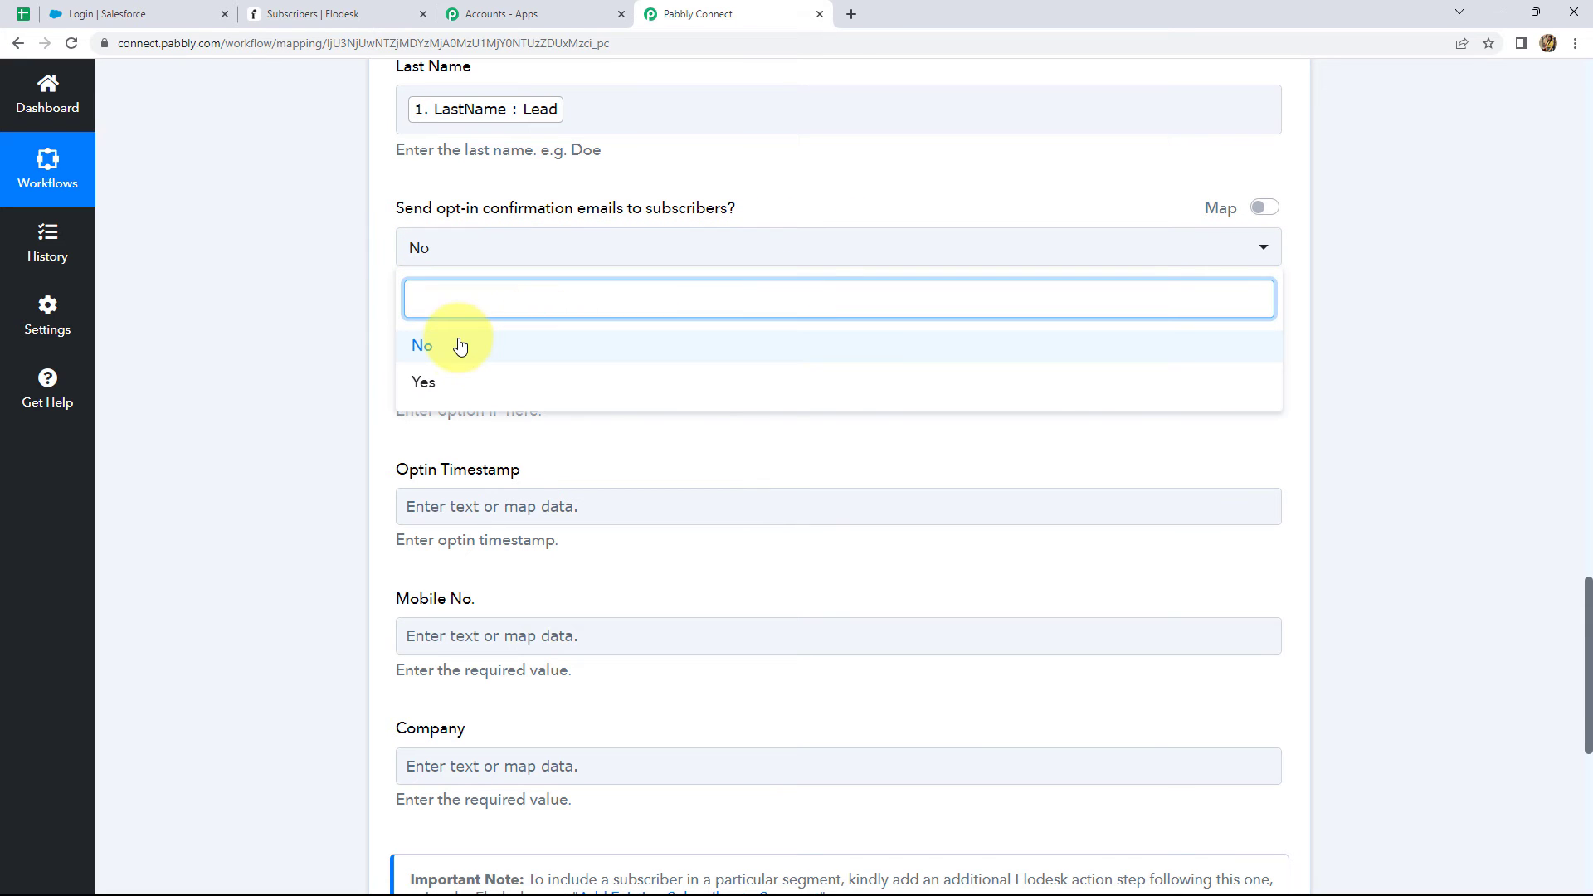
{"action": "left_click", "coordinate": [487, 349]}
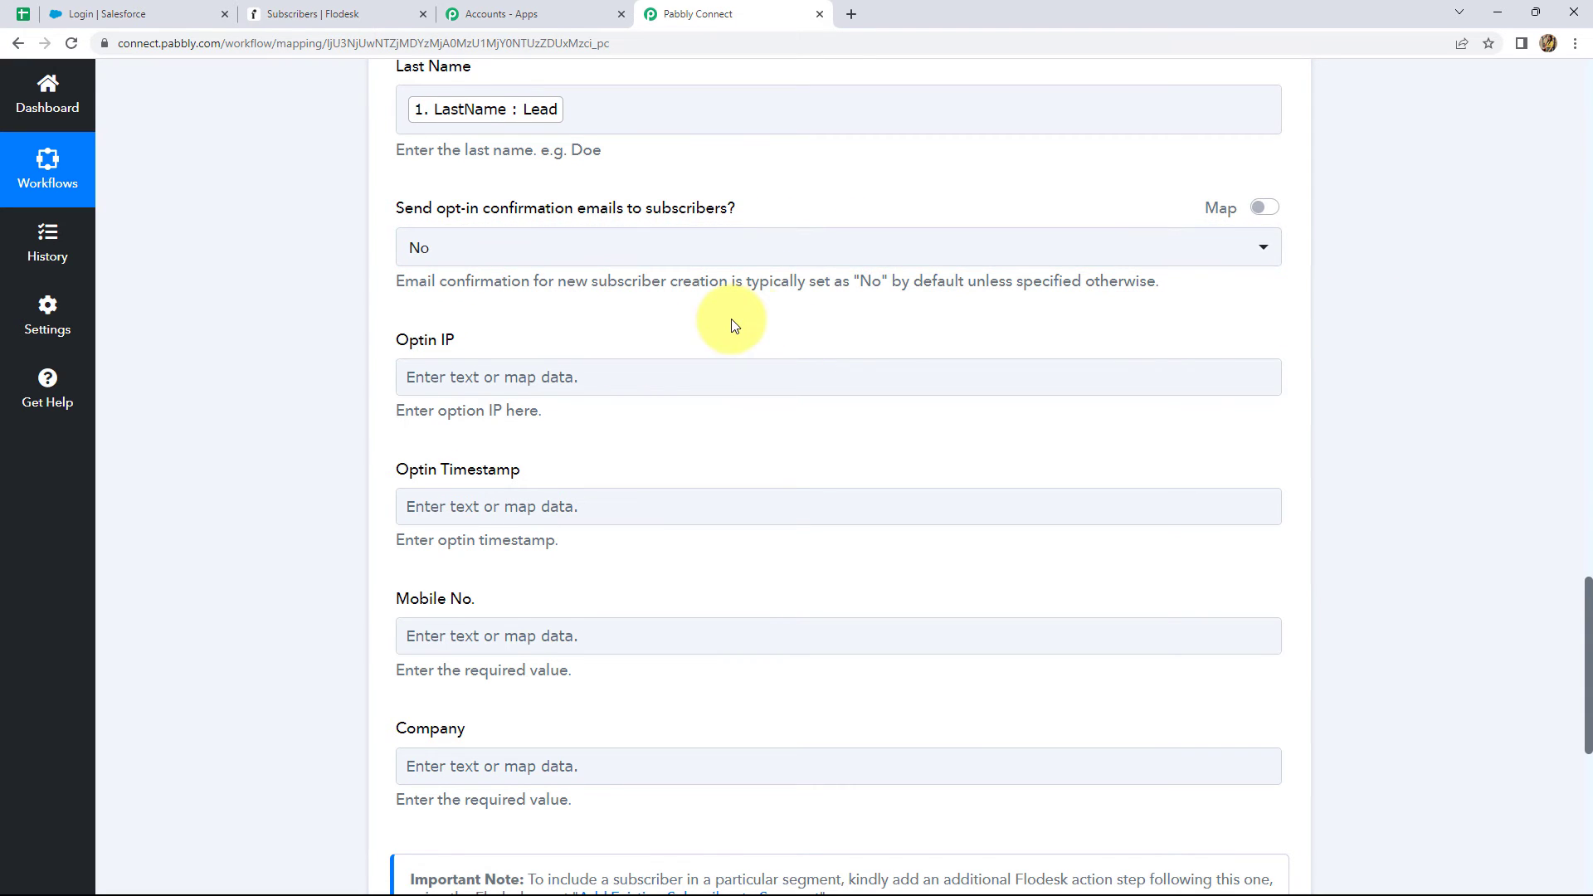
Map the subscriber's Mobile No. to the Phone value from the Salesforce New Lead data.
{"action": "scroll", "coordinate": [731, 324], "scroll_direction": "down", "scroll_amount": 2}
{"action": "scroll", "coordinate": [730, 325], "scroll_direction": "down", "scroll_amount": 1}
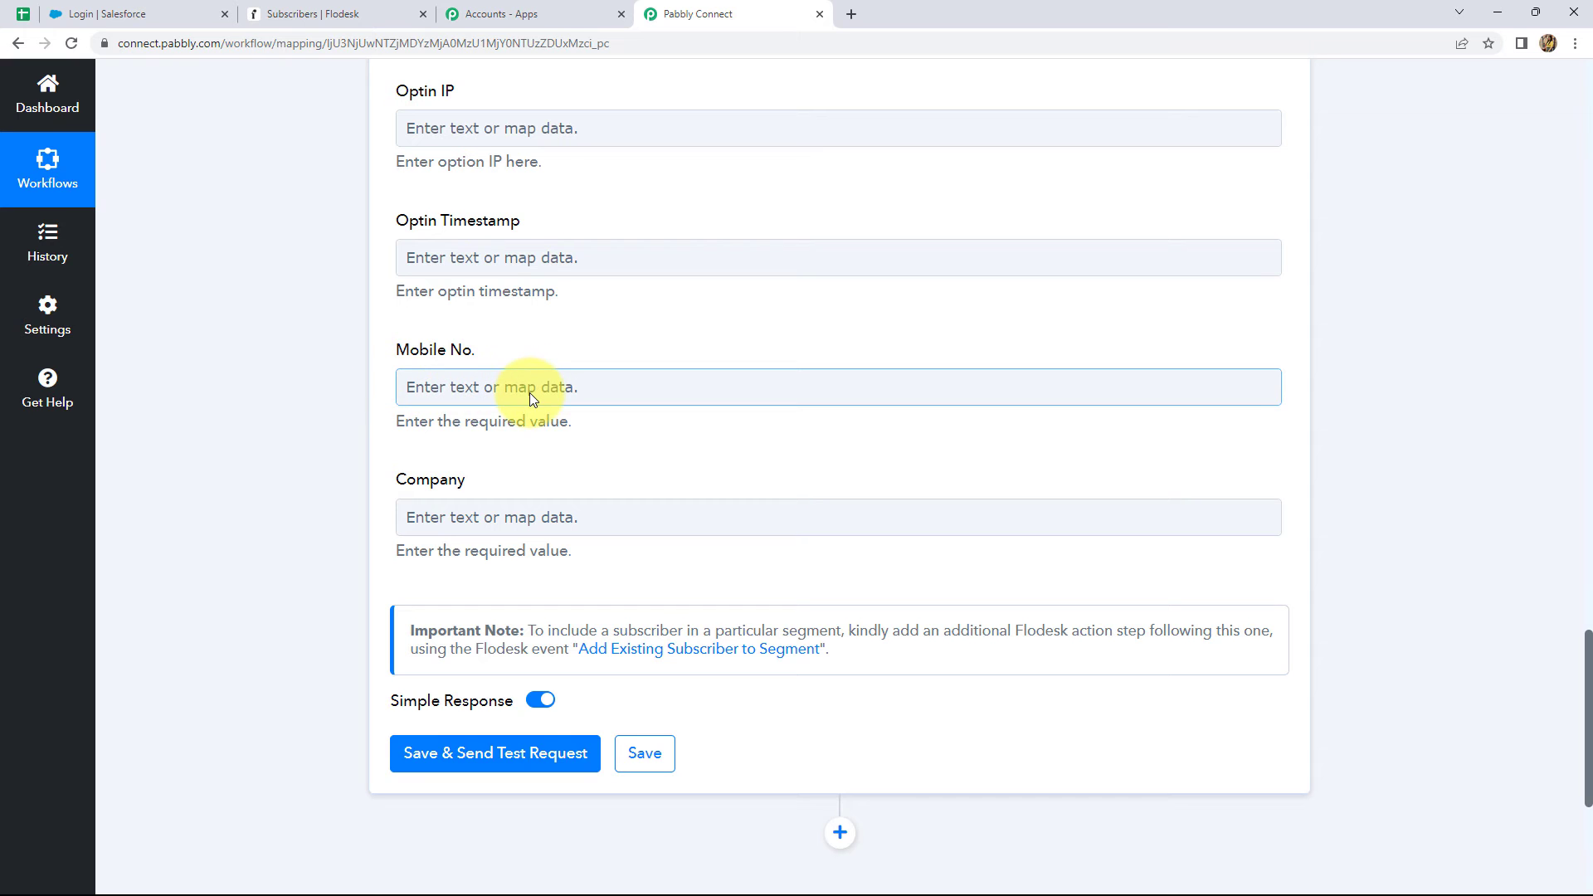
{"action": "left_click", "coordinate": [530, 392]}
{"action": "left_click", "coordinate": [551, 551]}
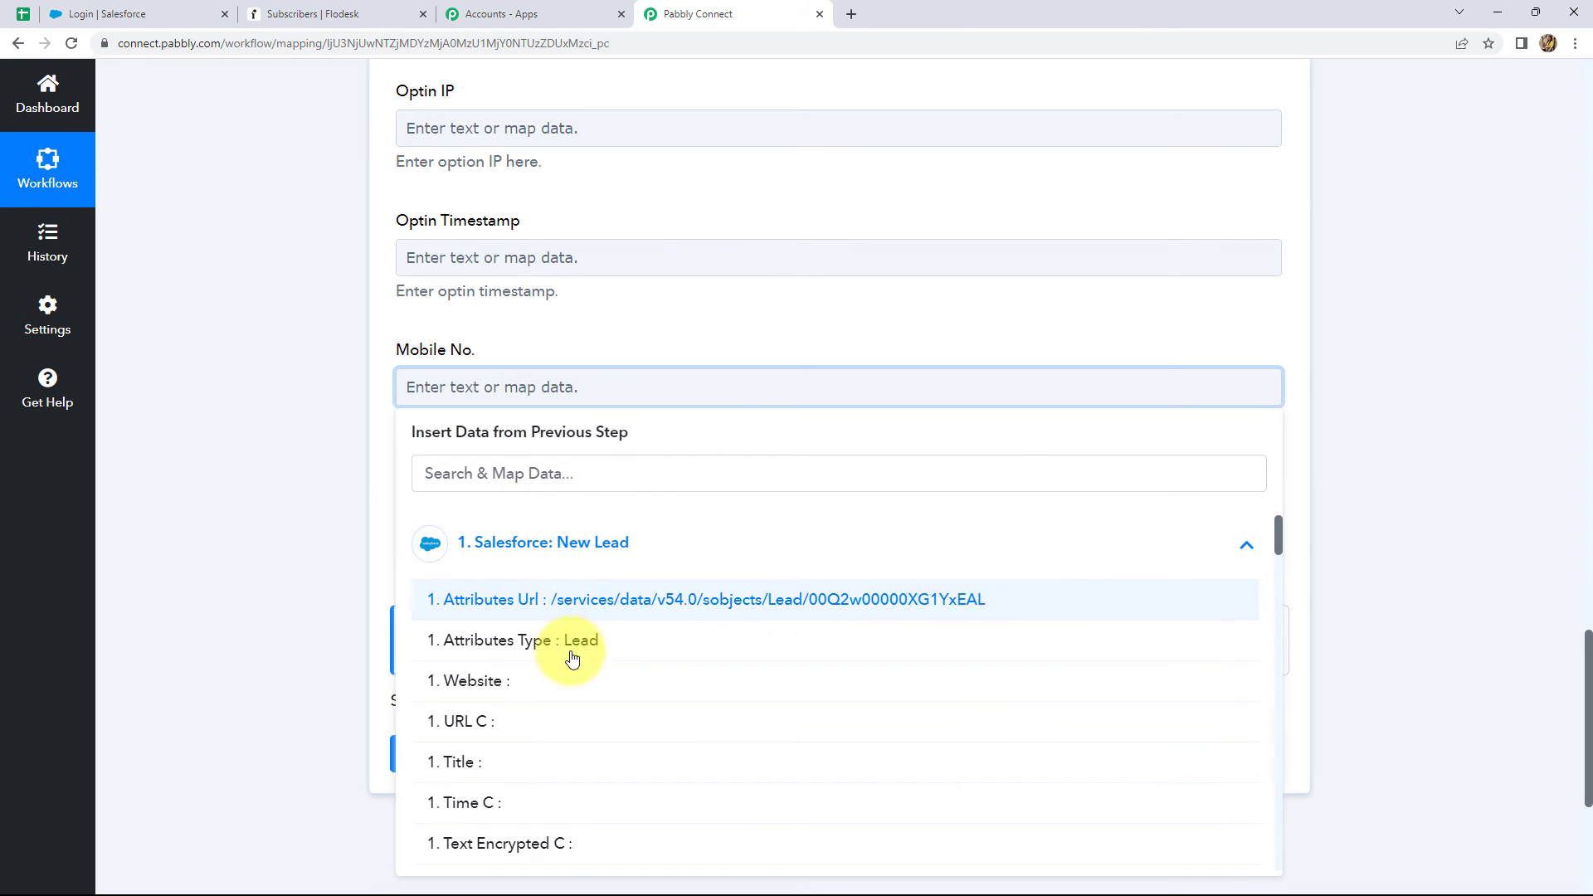
{"action": "scroll", "coordinate": [569, 664], "scroll_direction": "down", "scroll_amount": 5}
{"action": "left_click", "coordinate": [790, 587]}
Find the lead's Company value by searching for "com" and map it to the subscriber's Company field.
{"action": "scroll", "coordinate": [791, 587], "scroll_direction": "down", "scroll_amount": 1}
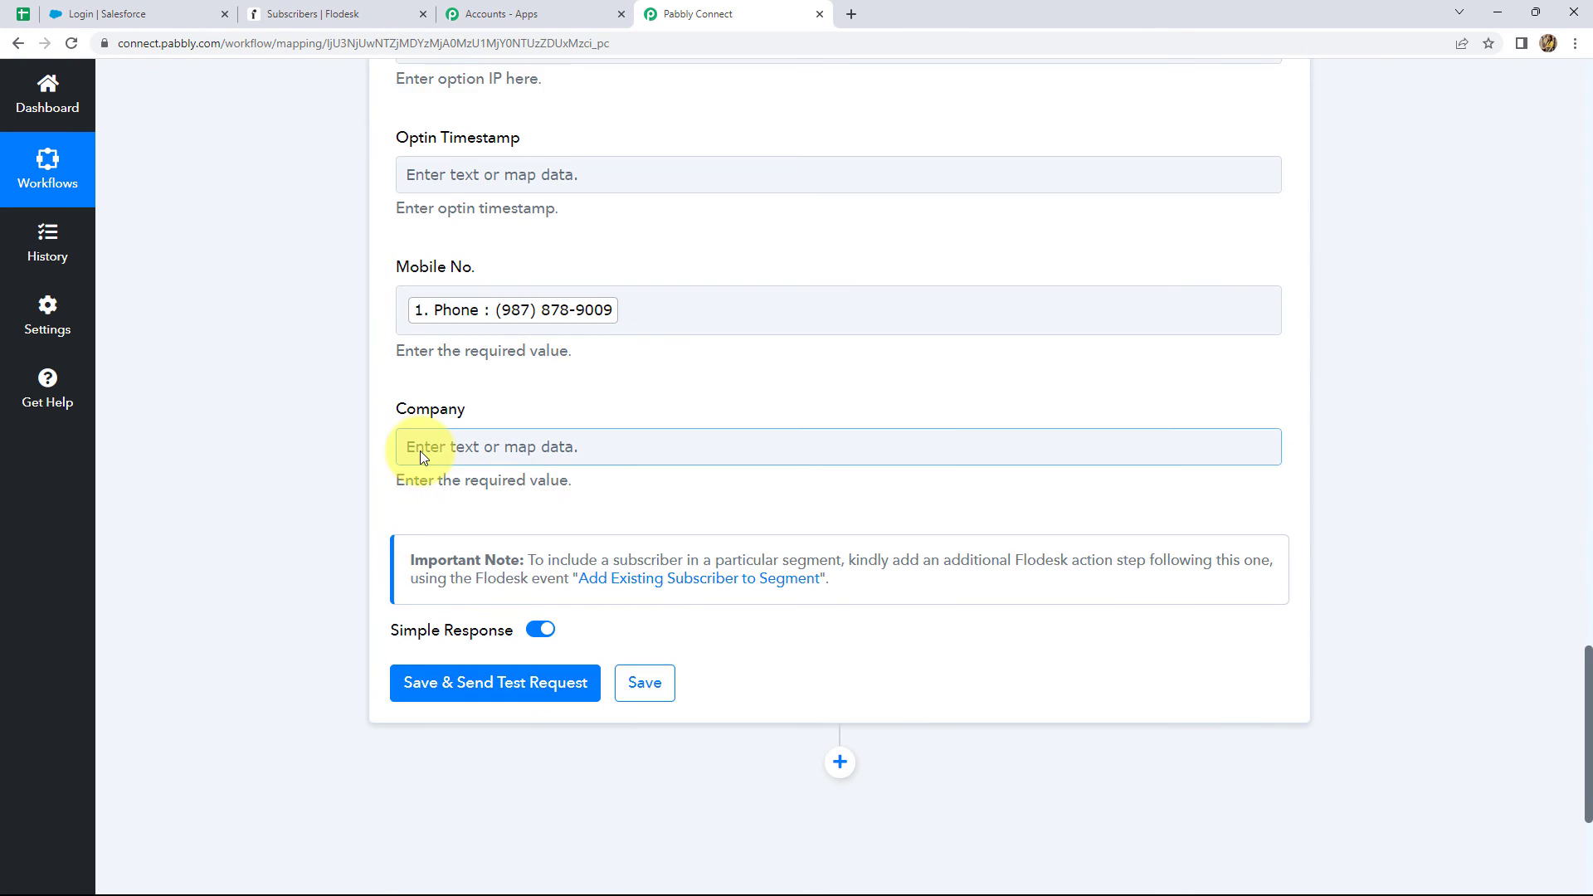
{"action": "left_click", "coordinate": [596, 449]}
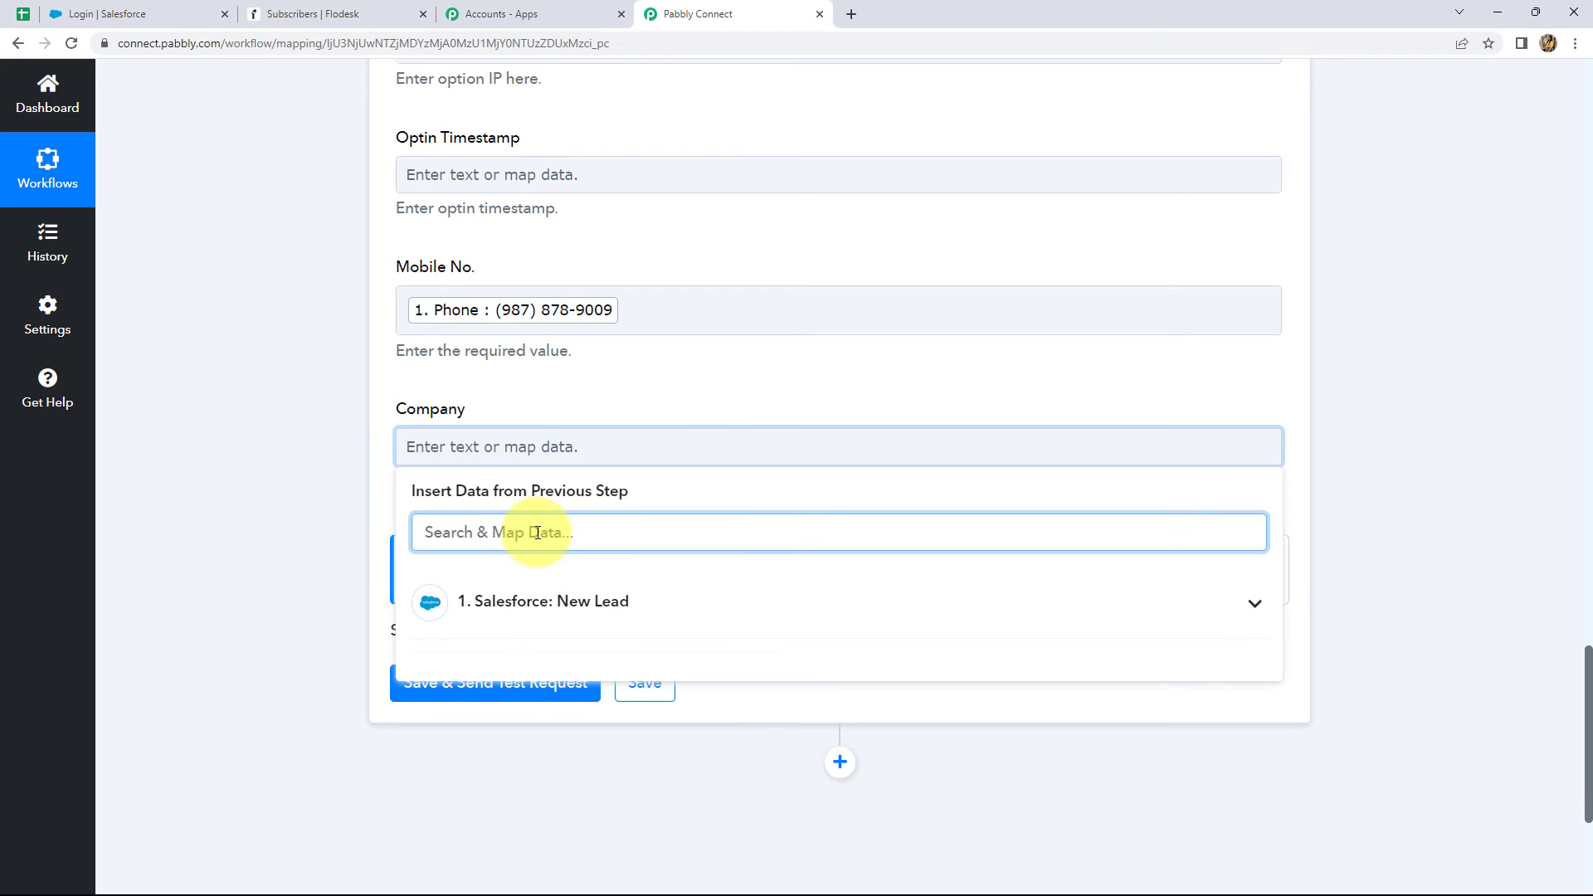
{"action": "type", "text": "com"}
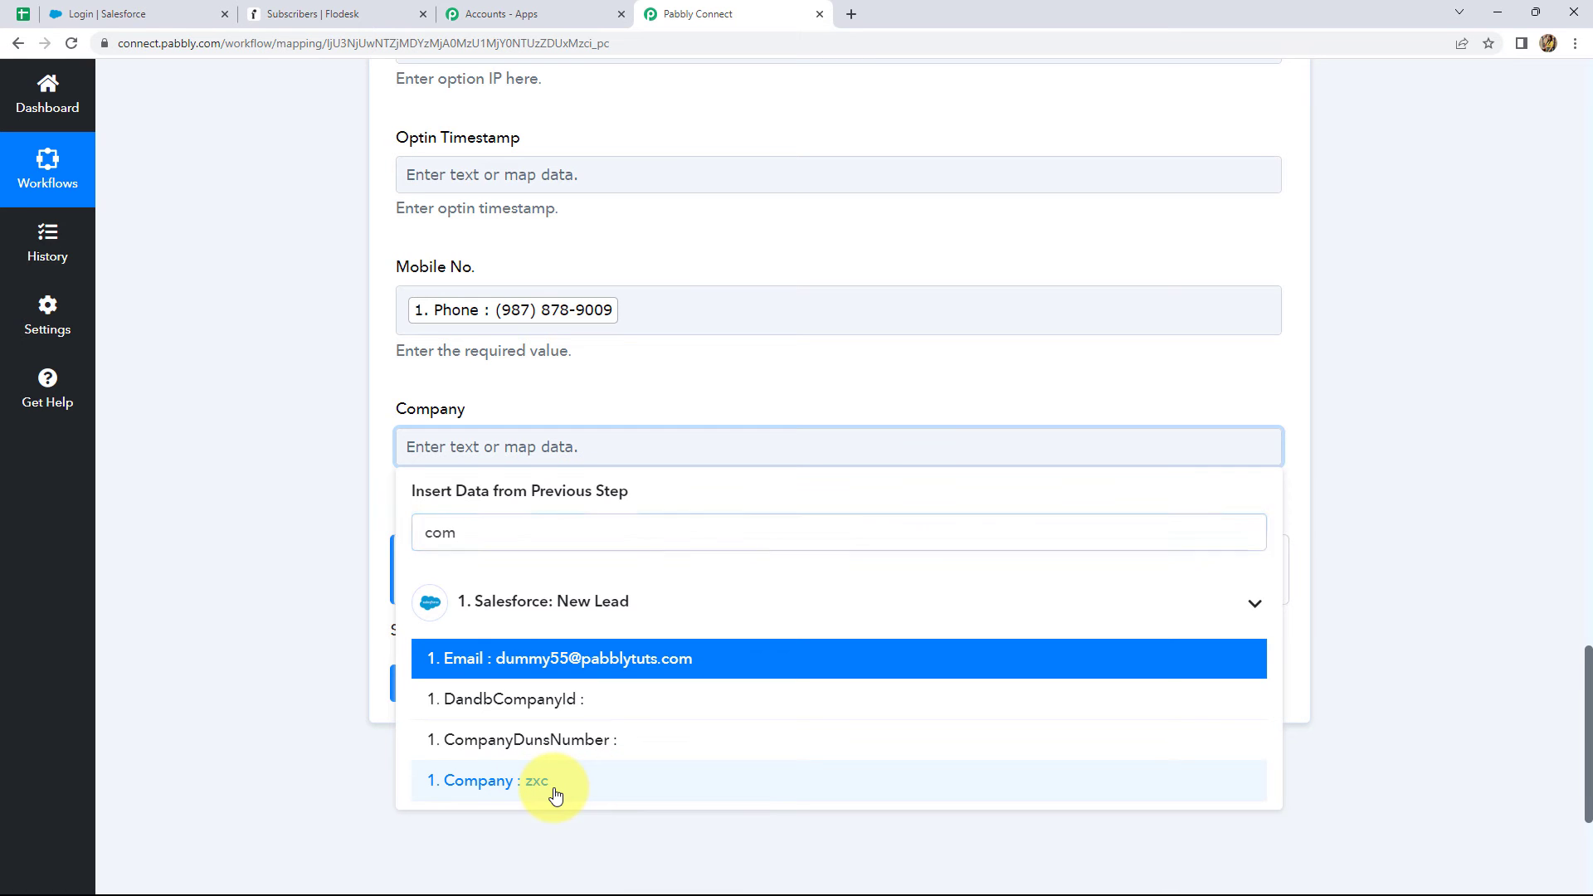
{"action": "left_click", "coordinate": [555, 789]}
{"action": "scroll", "coordinate": [1401, 467], "scroll_direction": "down", "scroll_amount": 4}
{"action": "left_click", "coordinate": [1401, 467]}
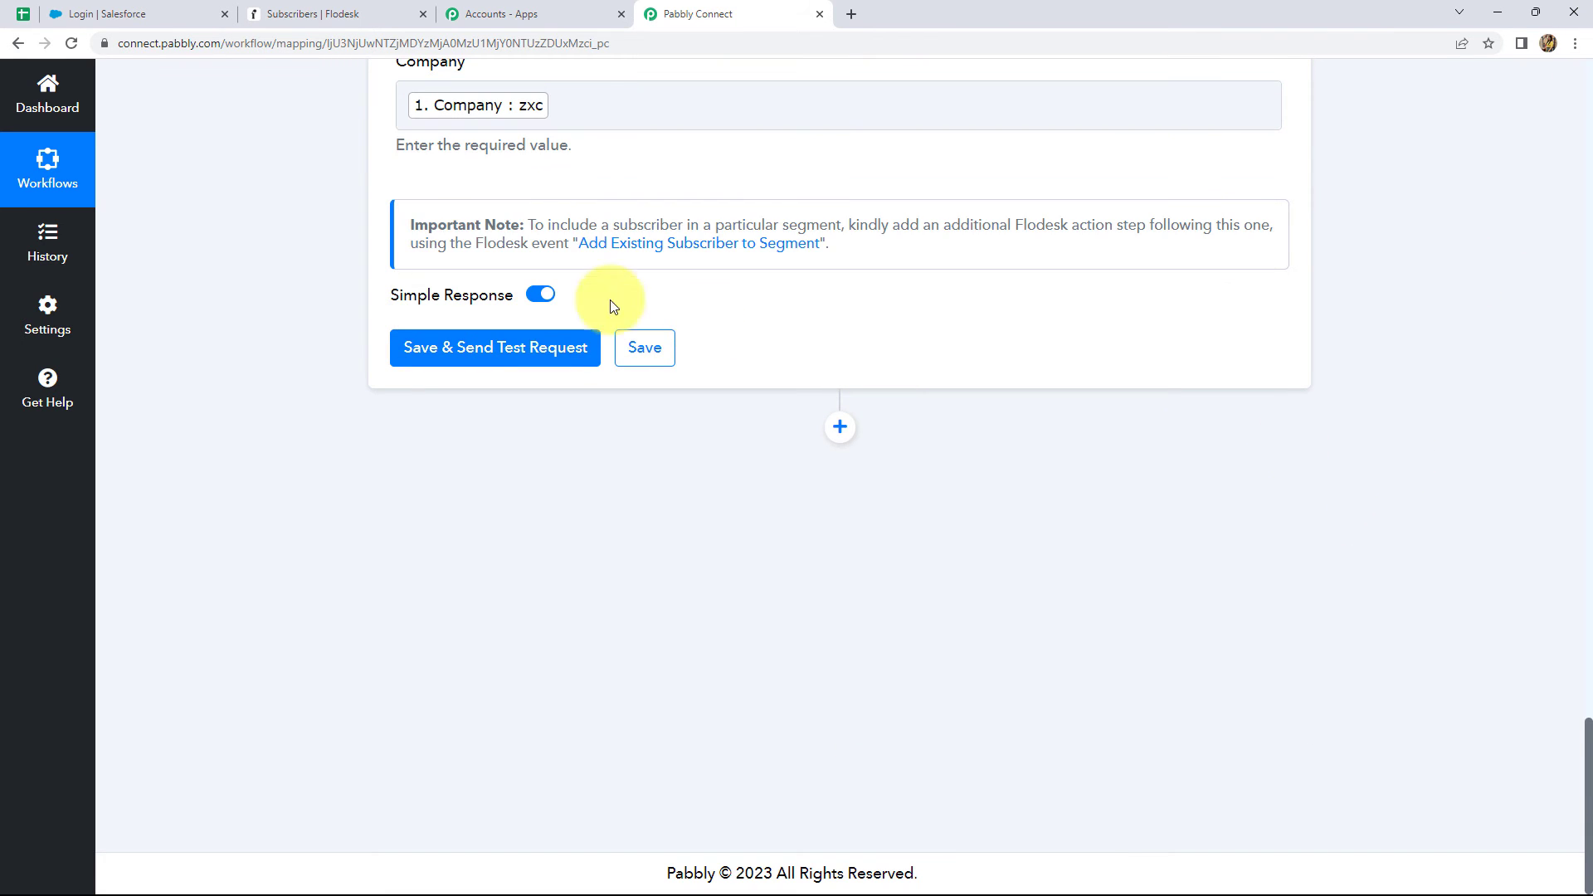
Save the Flodesk action with a test request, and refresh Flodesk's subscriber list to check for the new subscriber.
{"action": "left_click", "coordinate": [498, 349]}
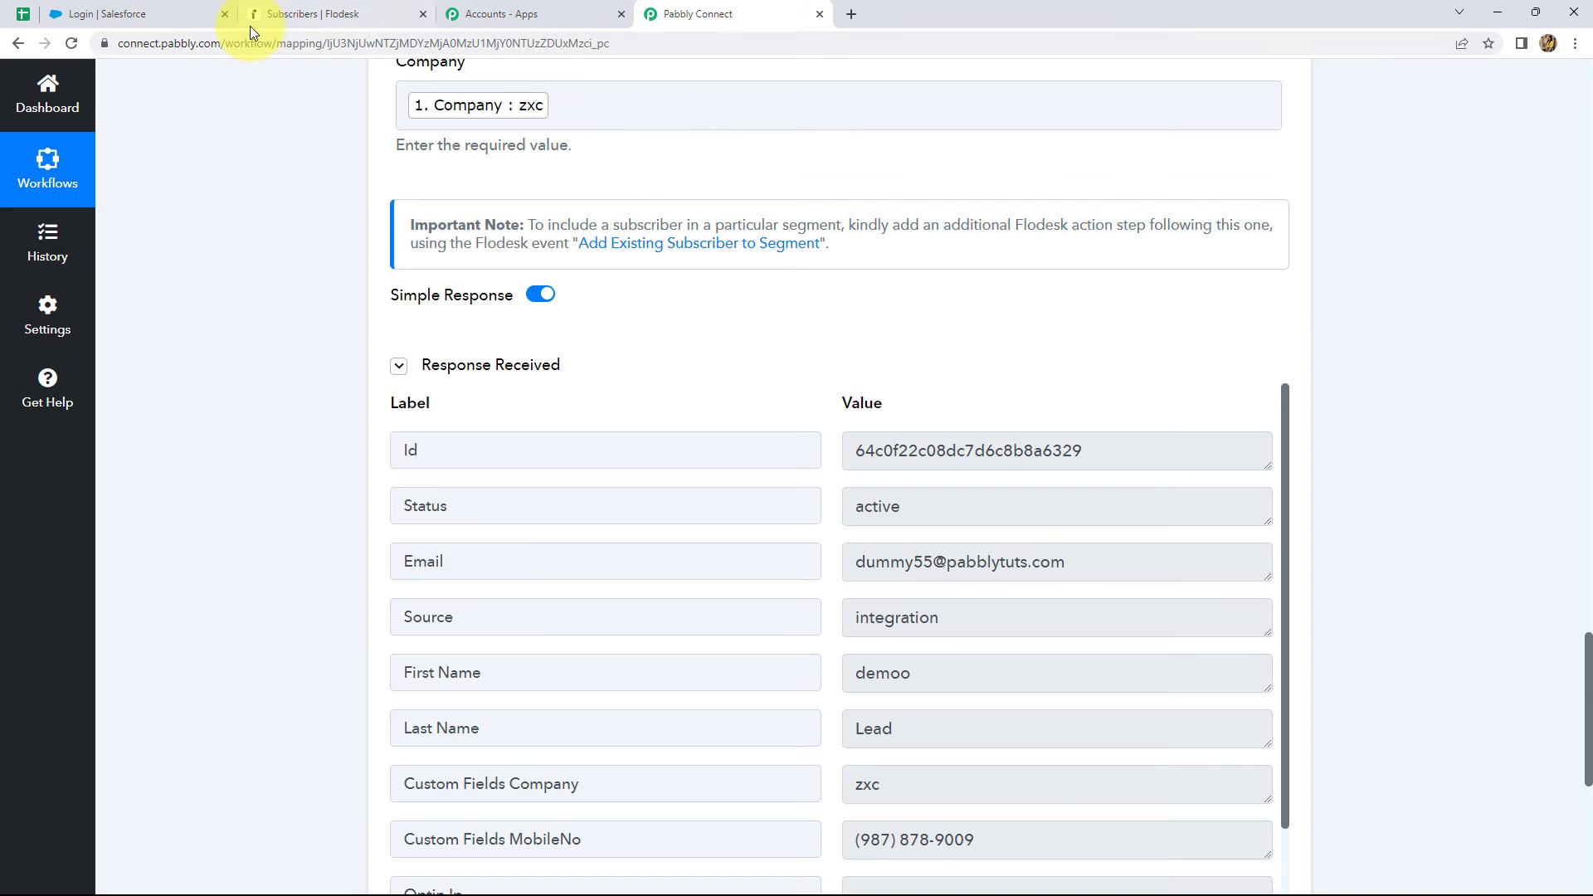
{"action": "left_click", "coordinate": [290, 14]}
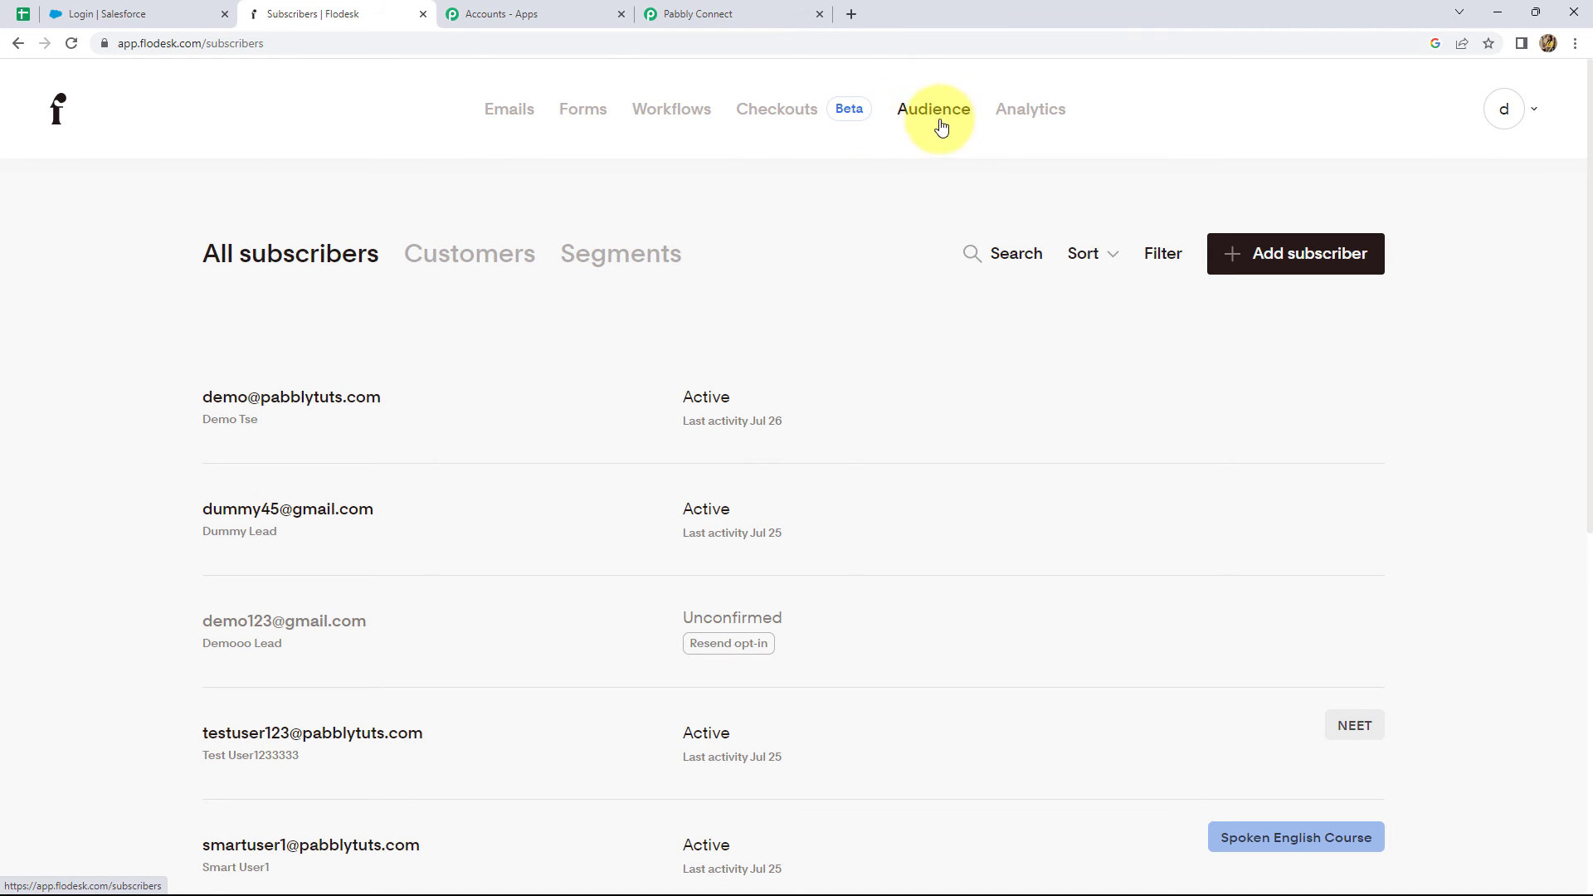
{"action": "left_click", "coordinate": [72, 43]}
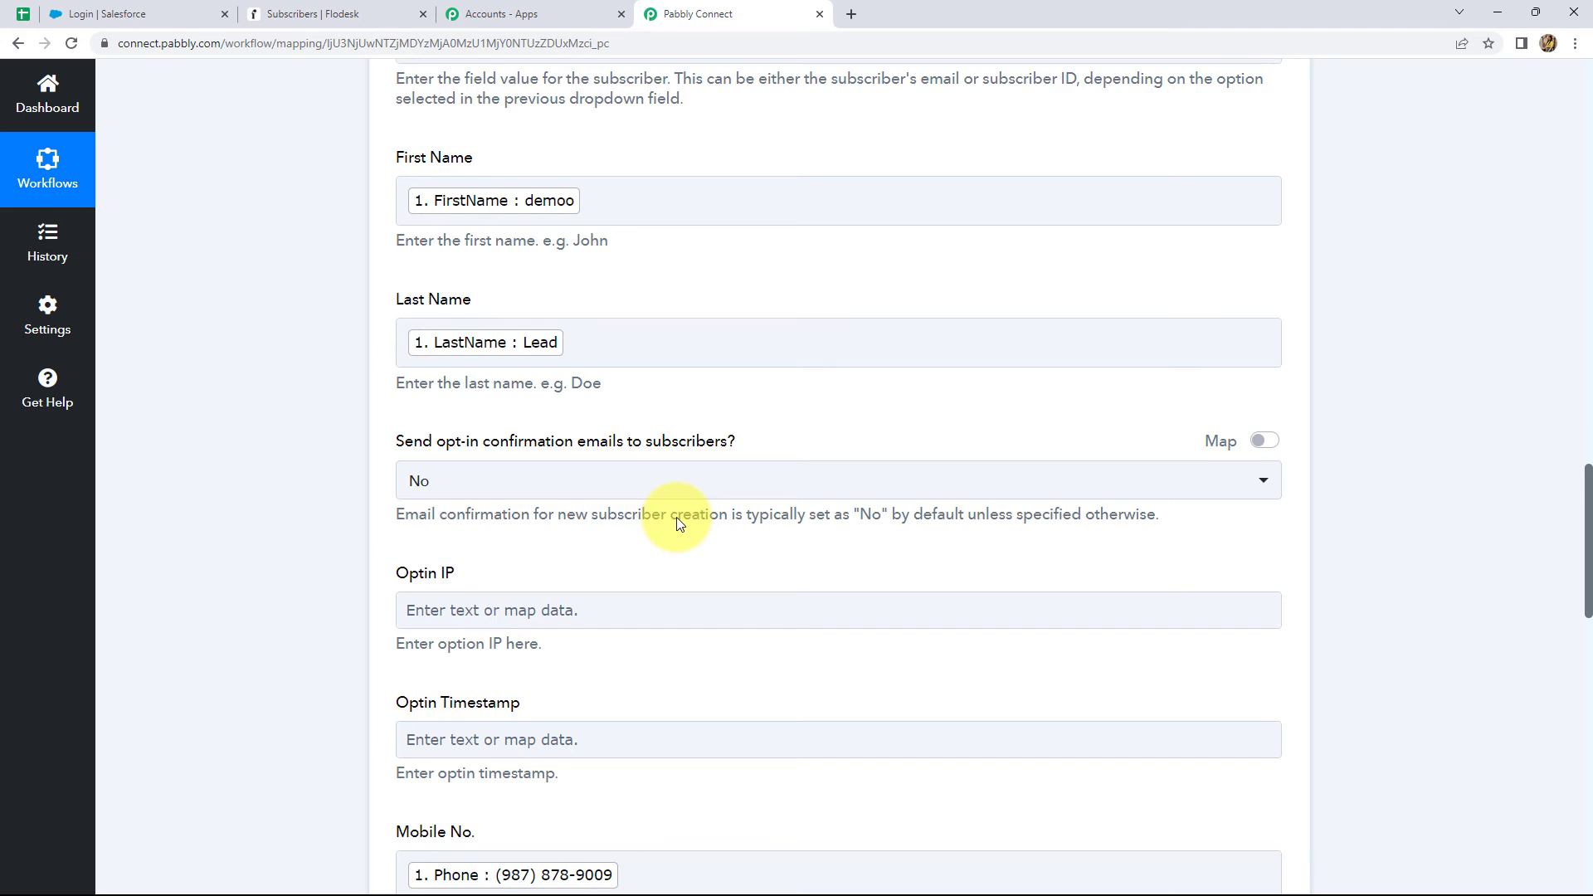
Return to the Pabbly Connect workflow and review the field mappings of the Flodesk action.
{"action": "scroll", "coordinate": [676, 516], "scroll_direction": "down", "scroll_amount": 6}
{"action": "left_click", "coordinate": [678, 518]}
{"action": "scroll", "coordinate": [678, 518], "scroll_direction": "up", "scroll_amount": 12}
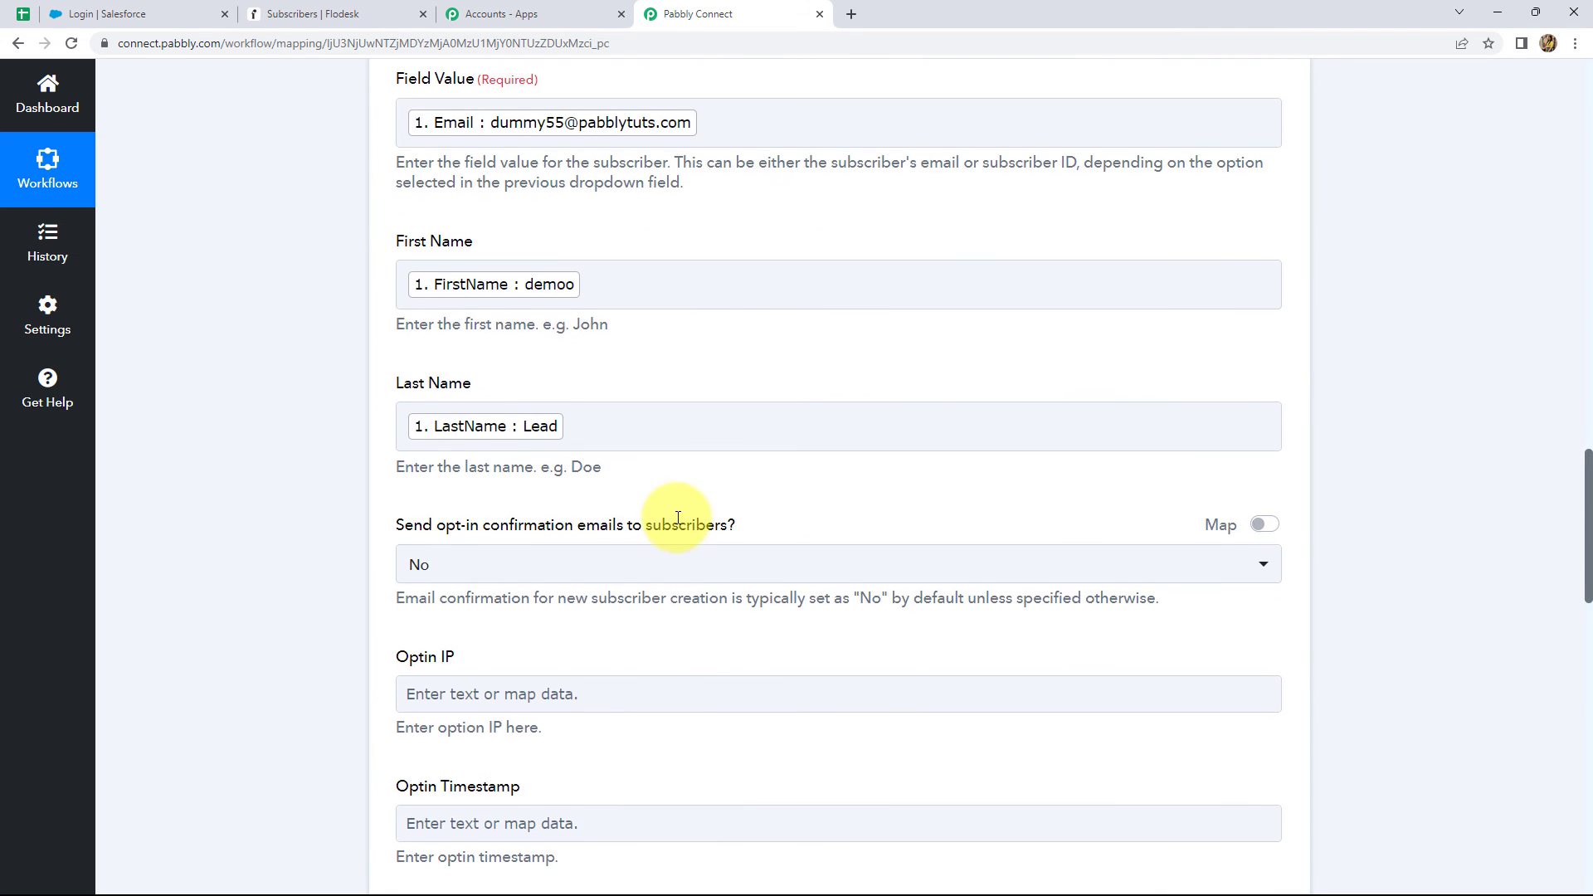